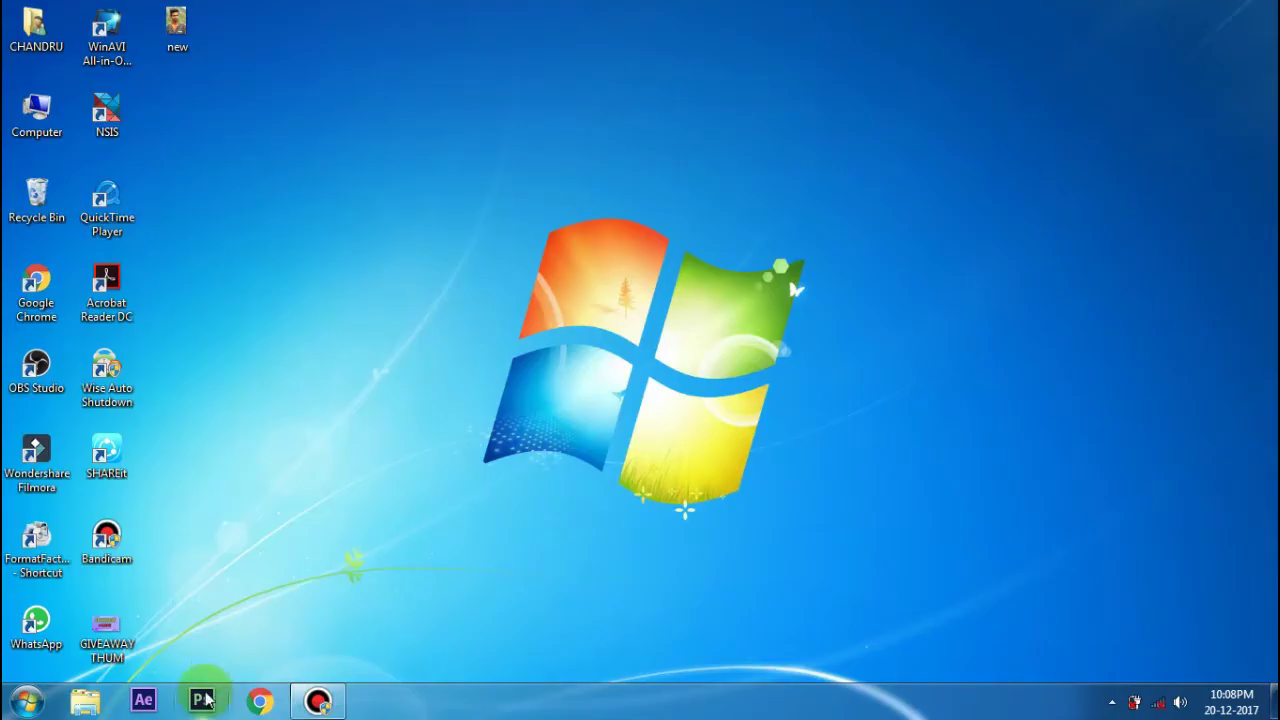
# Launch Photoshop and open IMG_6775 from the D:\IMAGE\Friends folder
pyautogui.click(202, 703)
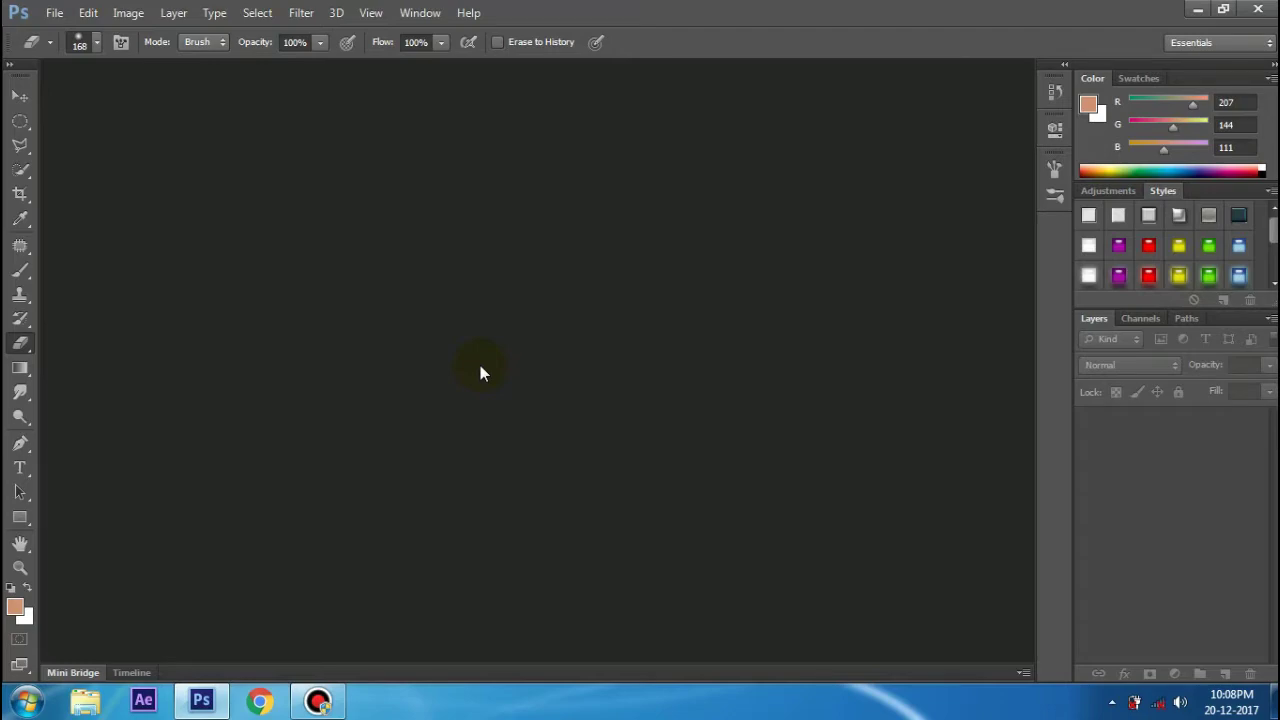
pyautogui.hotkey('ctrl', 'o')
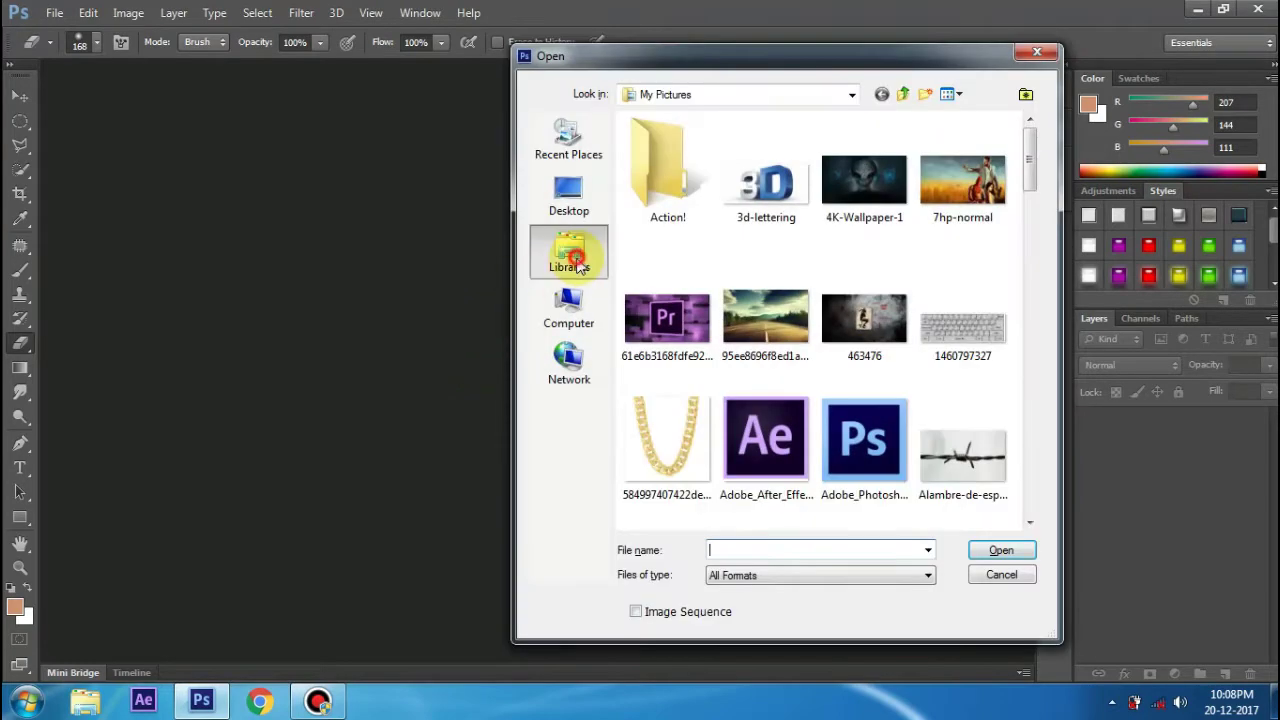
pyautogui.click(569, 252)
pyautogui.click(568, 305)
pyautogui.doubleClick(708, 206)
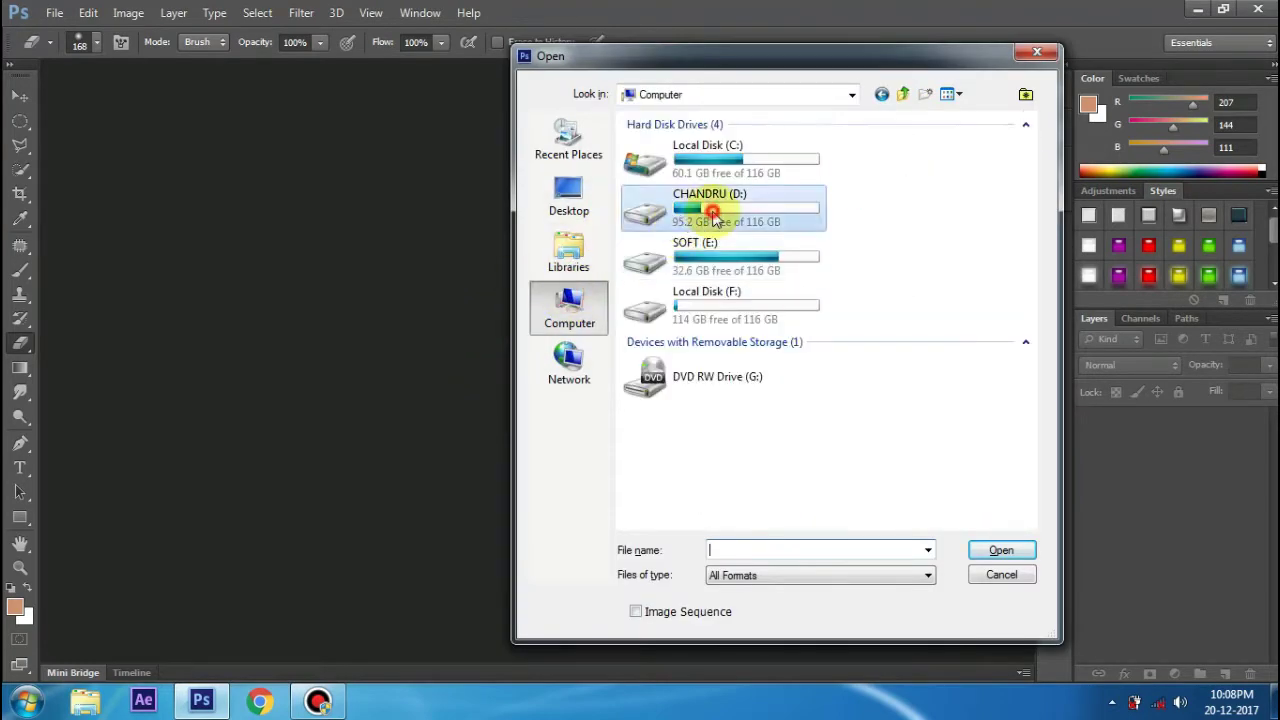
pyautogui.doubleClick(672, 212)
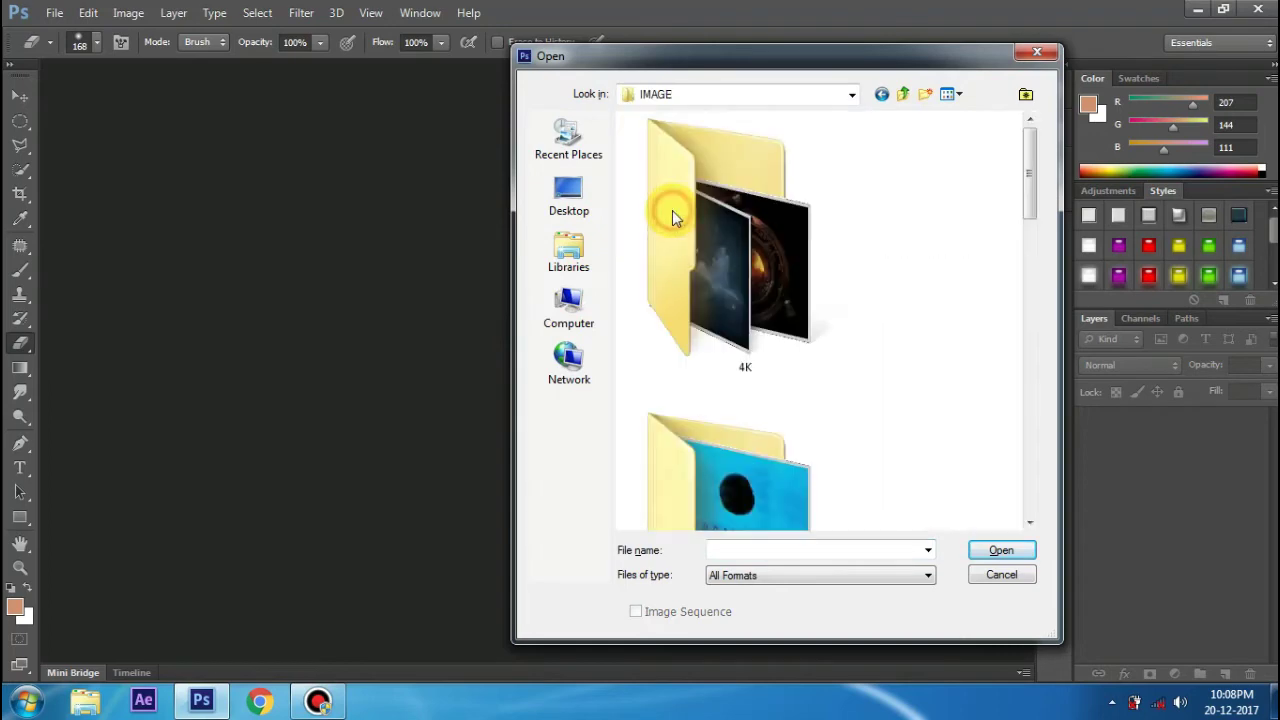
pyautogui.scroll(-3, 783, 333)
pyautogui.doubleClick(745, 280)
pyautogui.scroll(-10, 765, 300)
pyautogui.click(766, 250)
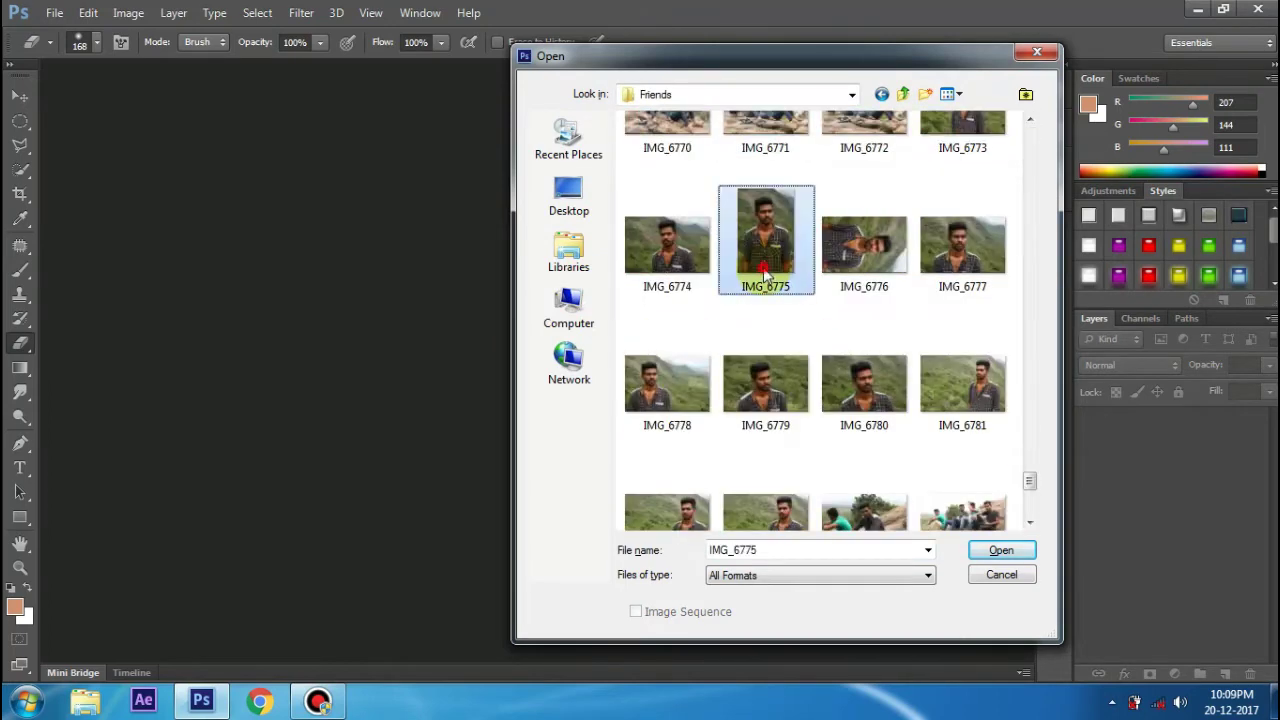
pyautogui.click(1000, 553)
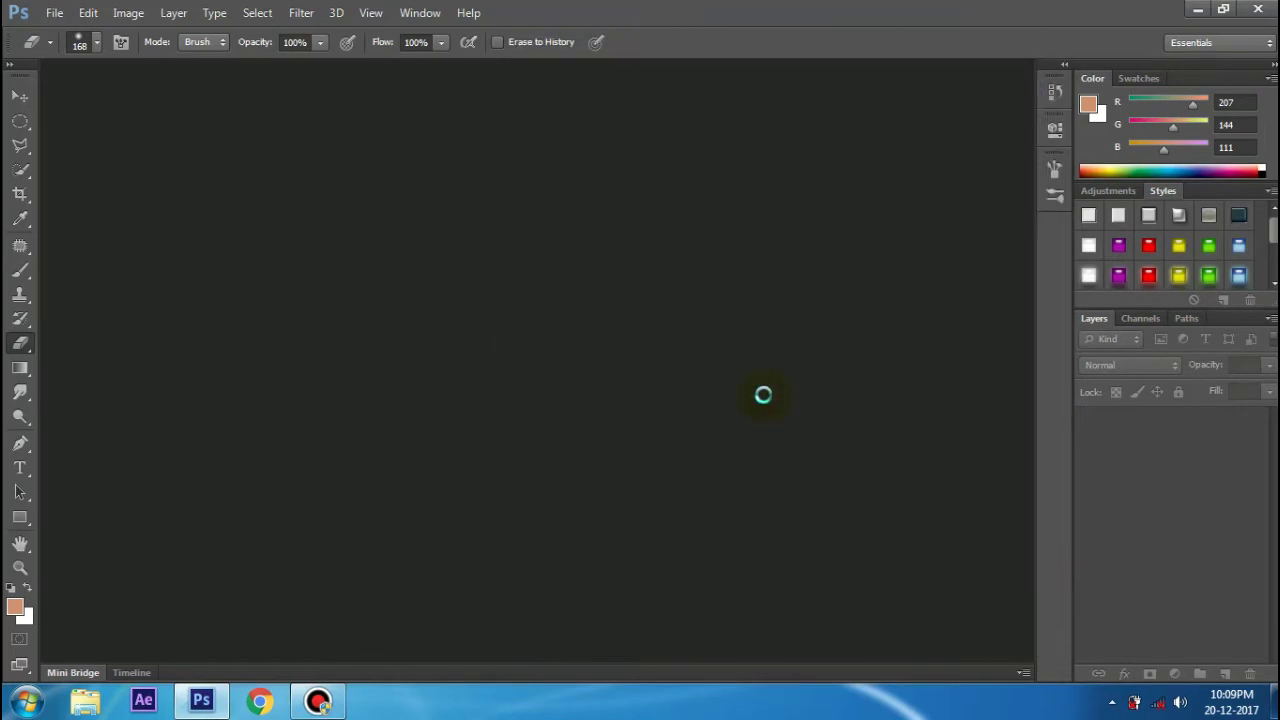
# Zoom IMG_6775.JPG to 25% so the man's face fills the view
pyautogui.hotkey('ctrl', '+')
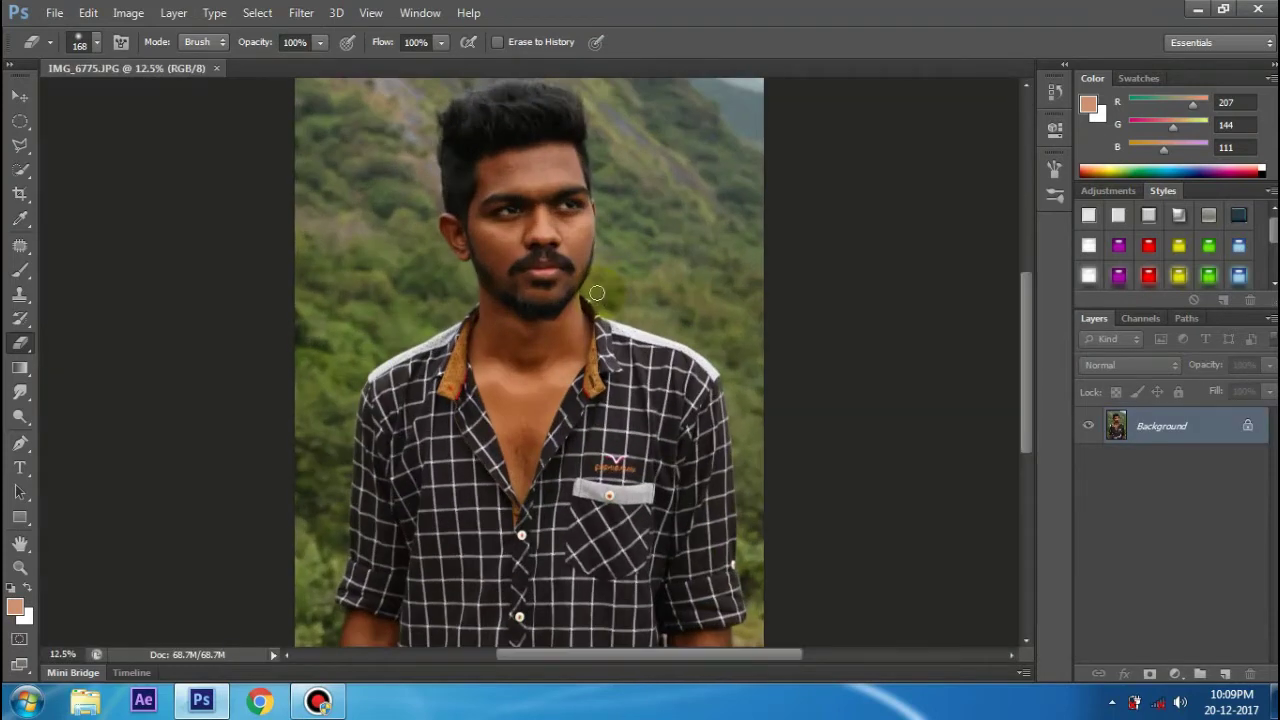
pyautogui.hotkey('ctrl', '-')
pyautogui.hotkey('ctrl', '+')
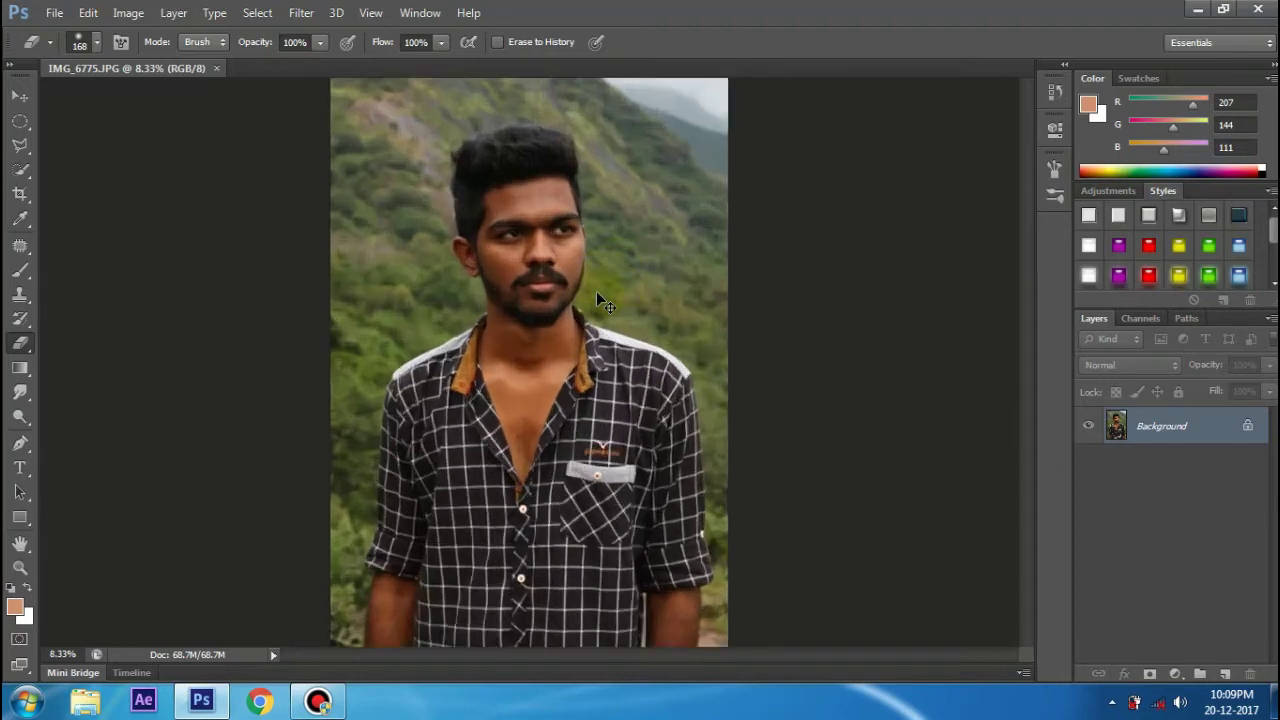
pyautogui.scroll(5, 596, 292)
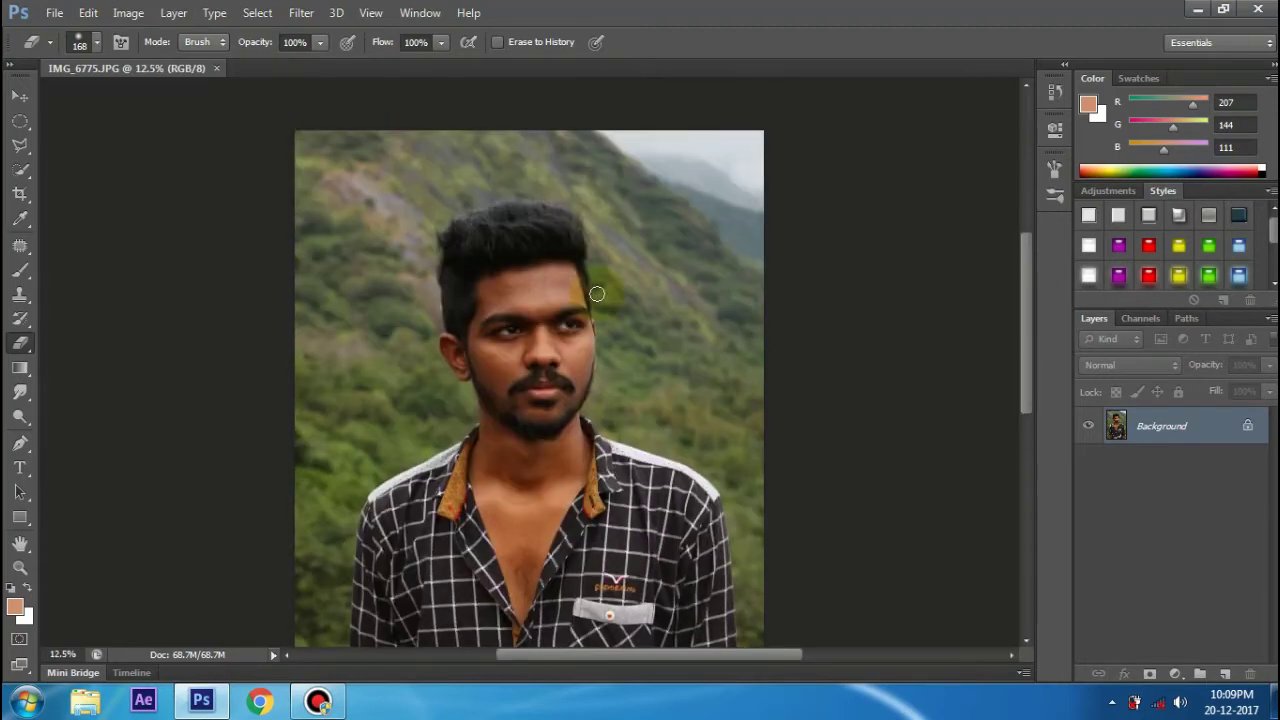
pyautogui.hotkey('ctrl', '+')
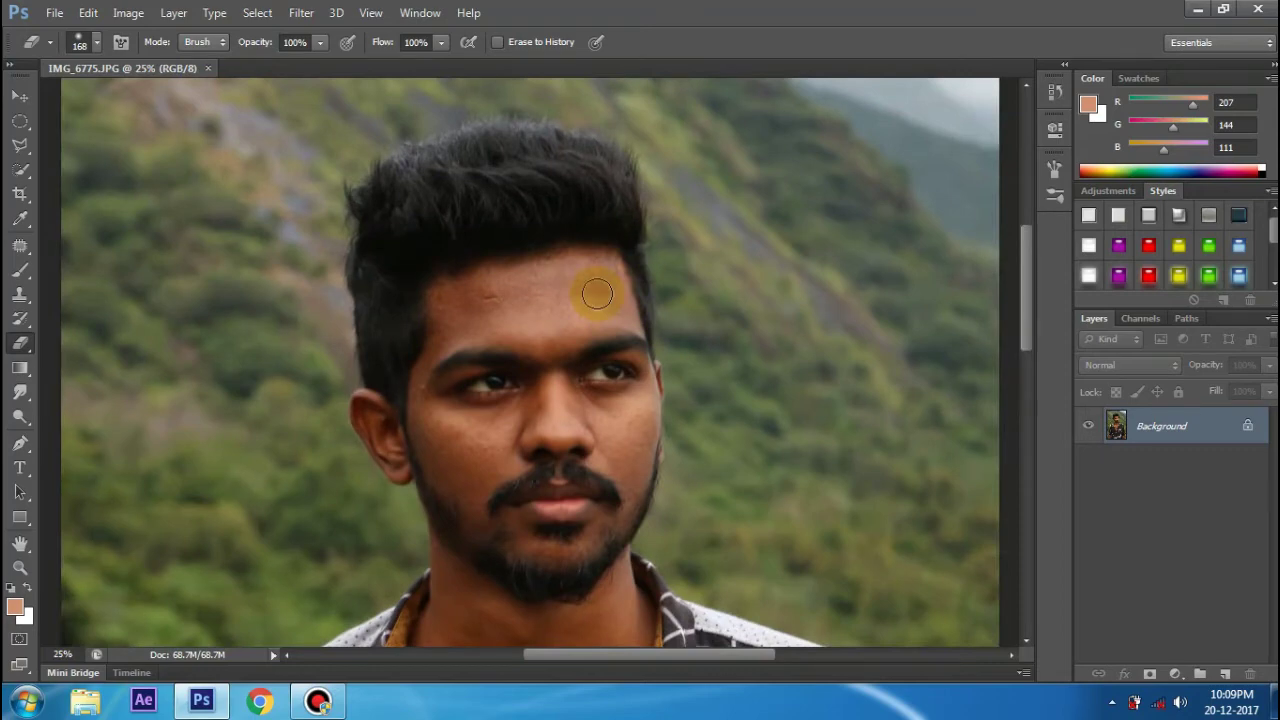
pyautogui.scroll(2, 596, 292)
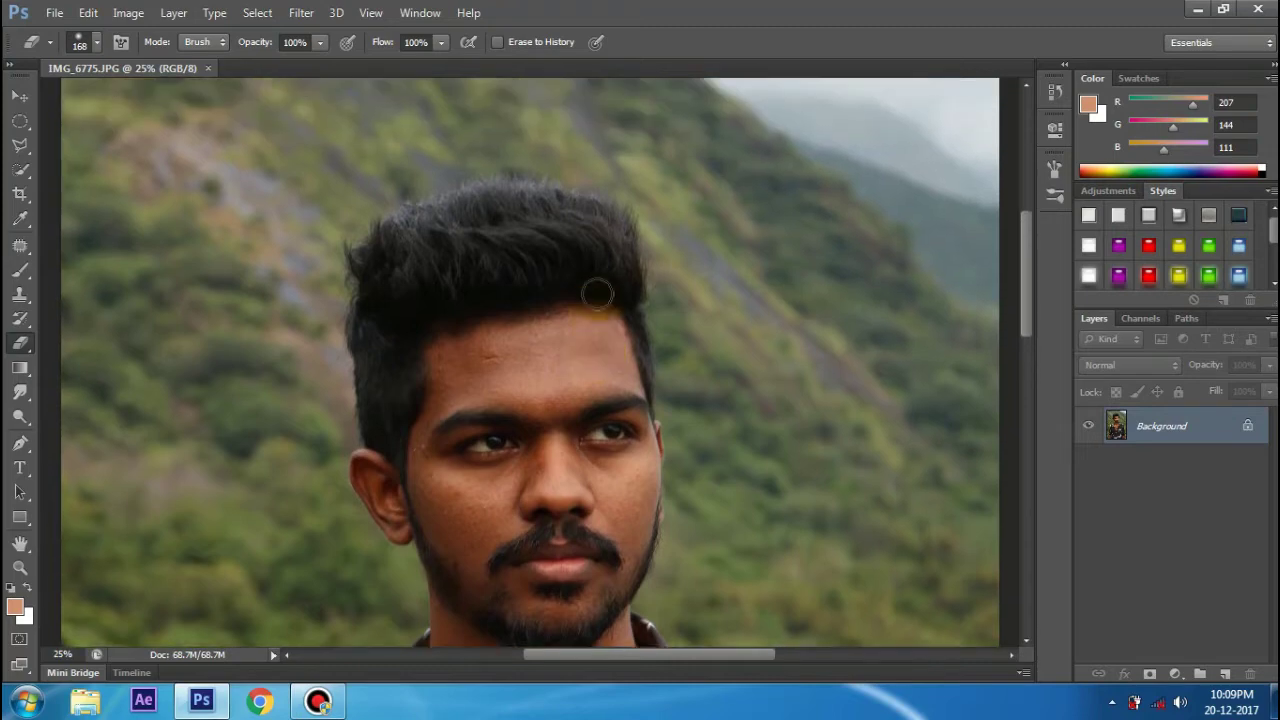
# Convert the Background into Layer 0 and duplicate it as Layer 0 copy
pyautogui.doubleClick(1248, 428)
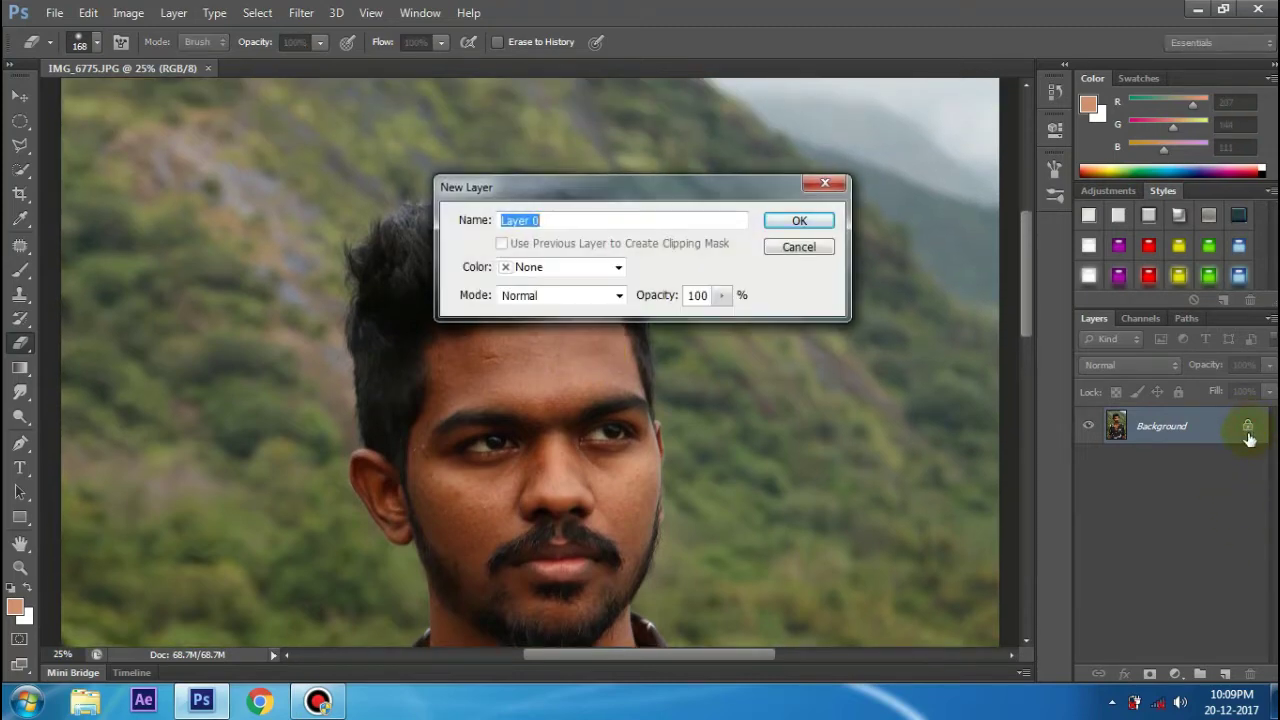
pyautogui.click(801, 221)
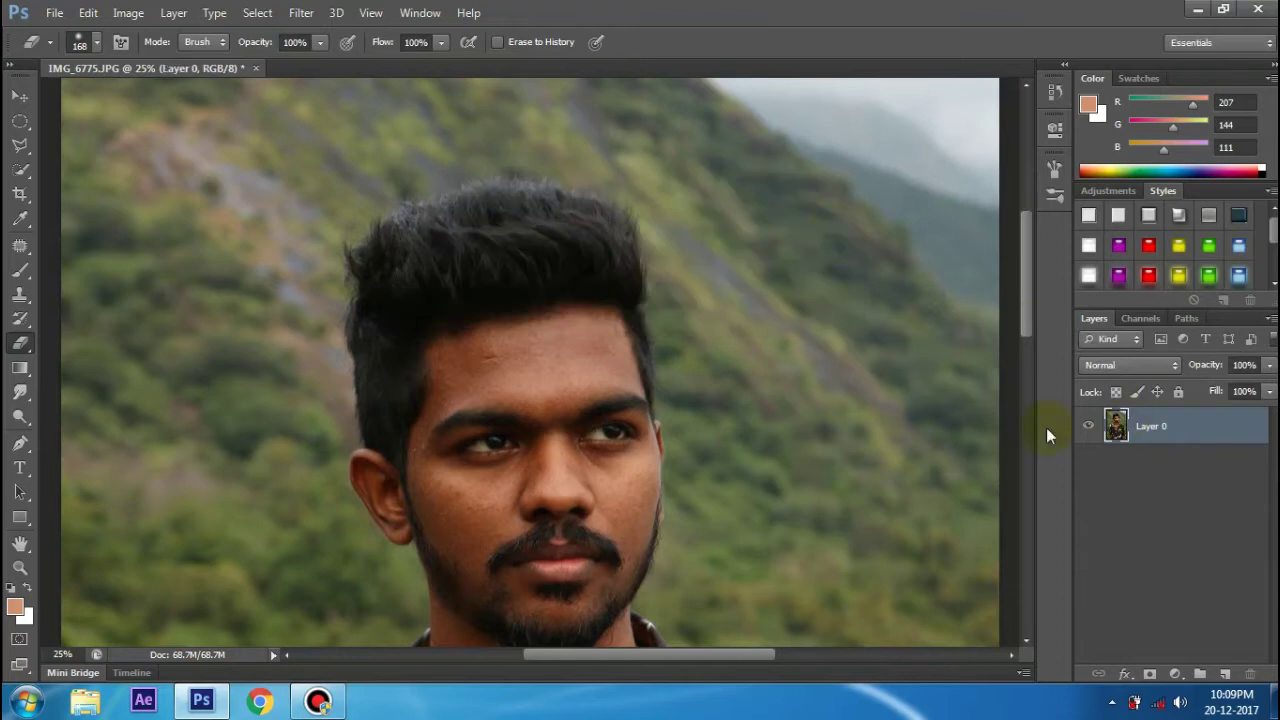
pyautogui.scroll(-2, 474, 283)
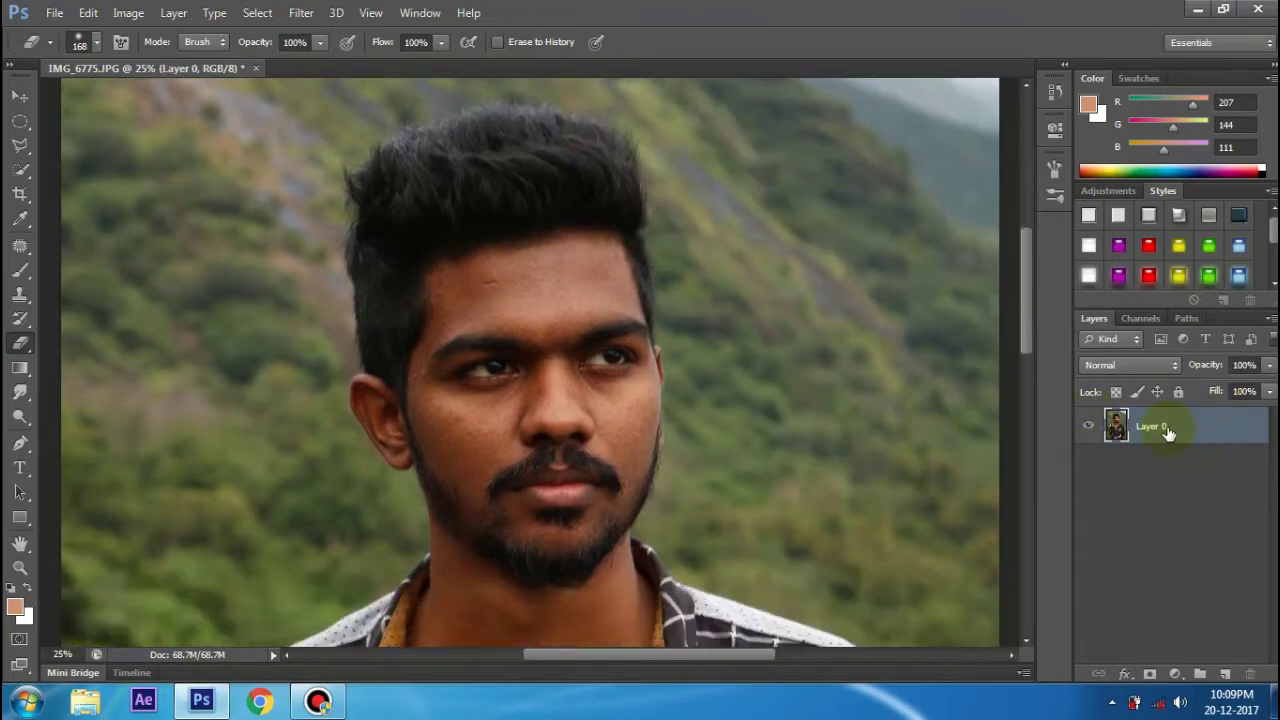
pyautogui.rightClick(1168, 432)
pyautogui.click(840, 144)
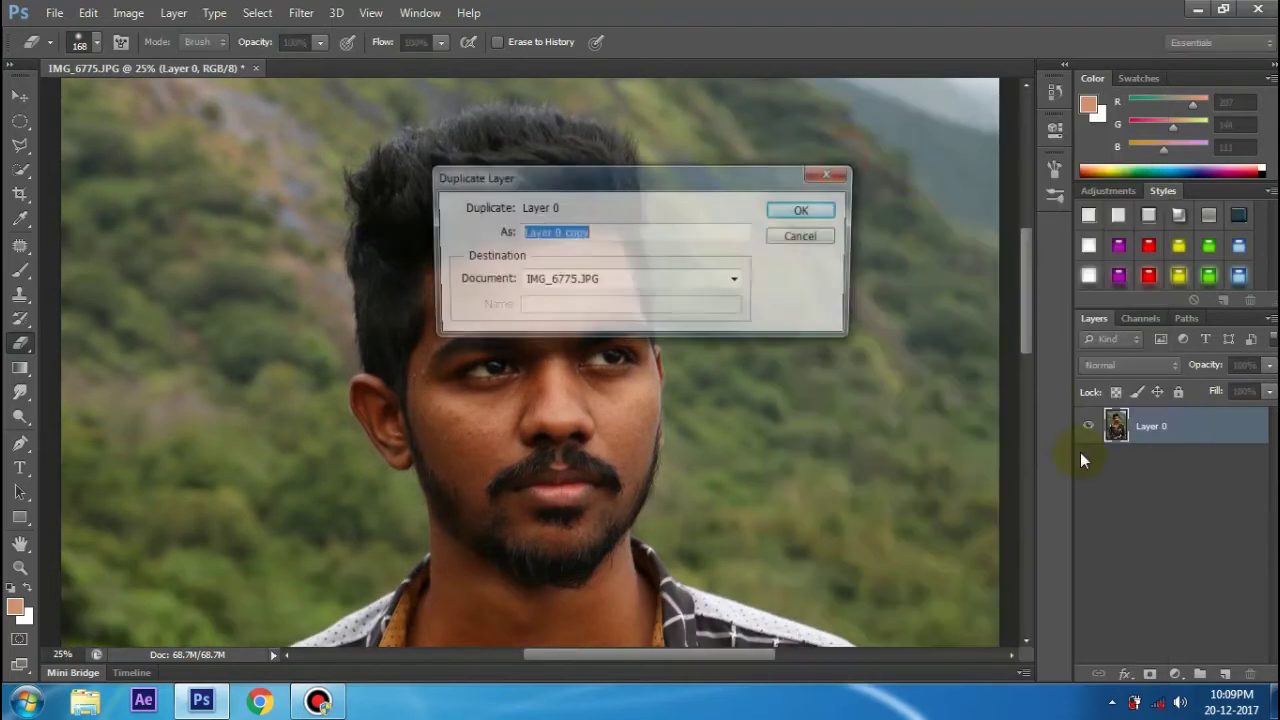
pyautogui.click(801, 210)
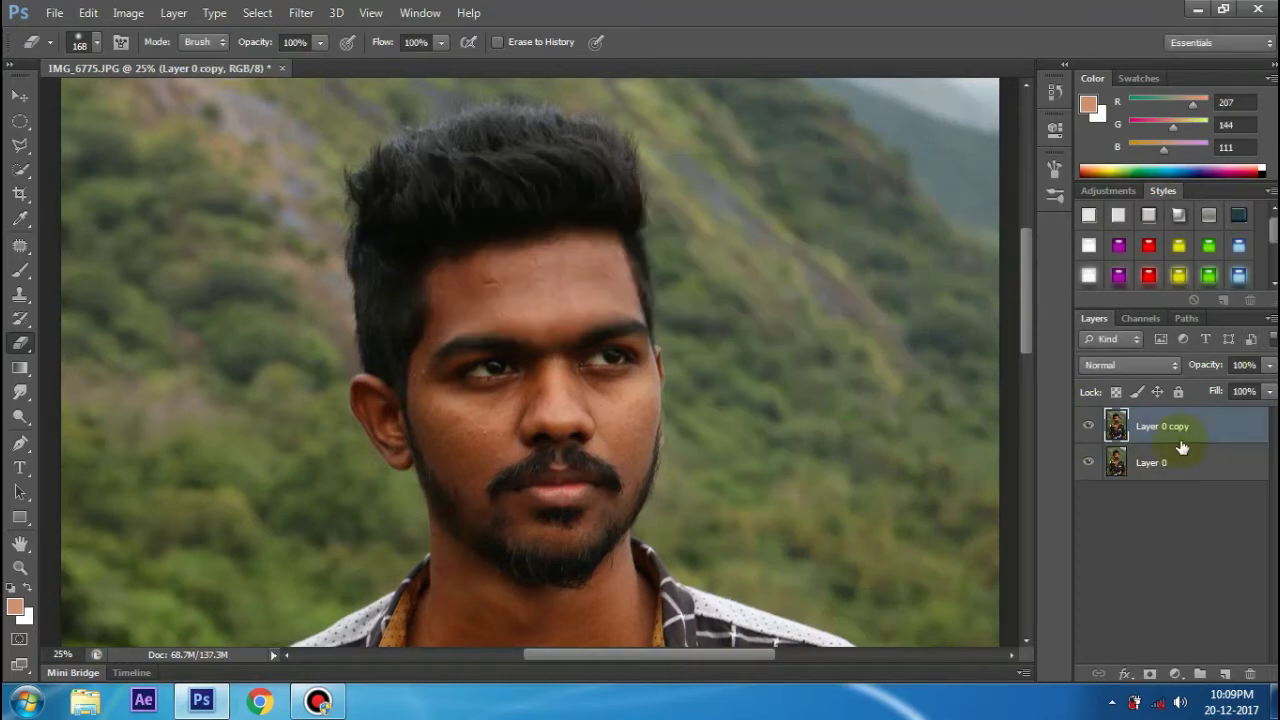
# Make Layer 0 copy the active working layer
pyautogui.rightClick(1218, 424)
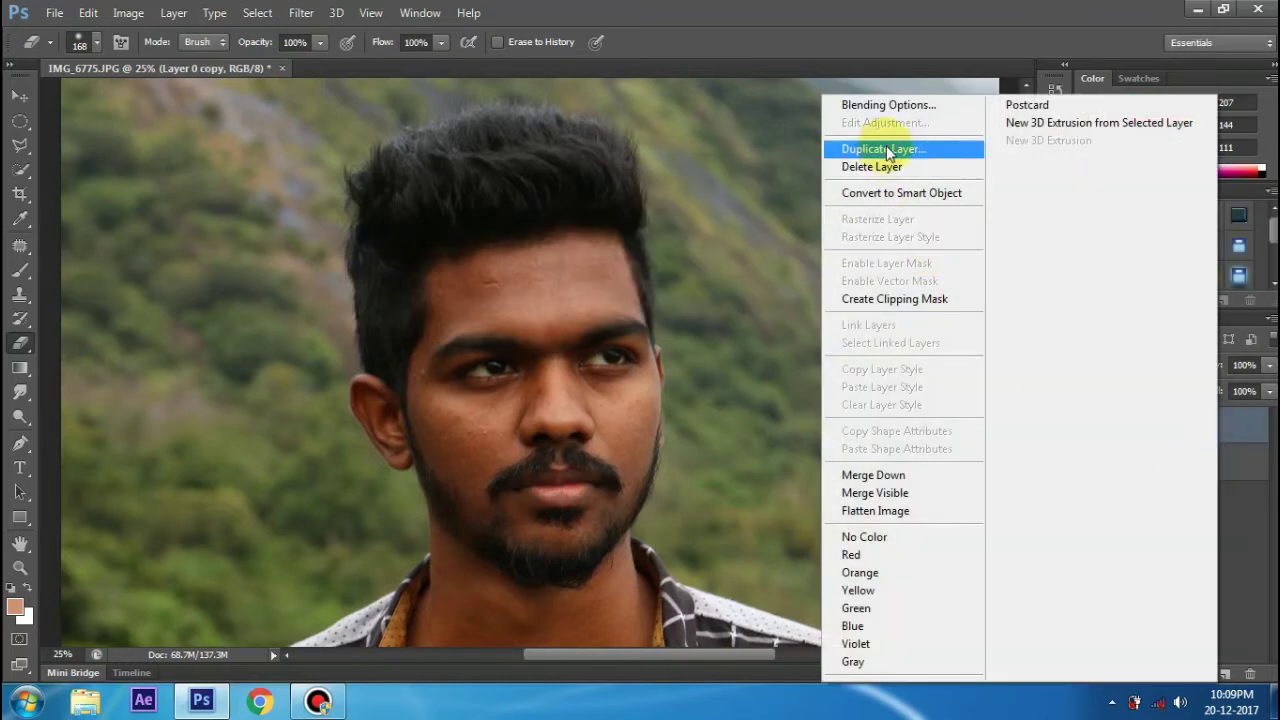
pyautogui.click(1246, 476)
pyautogui.click(1180, 426)
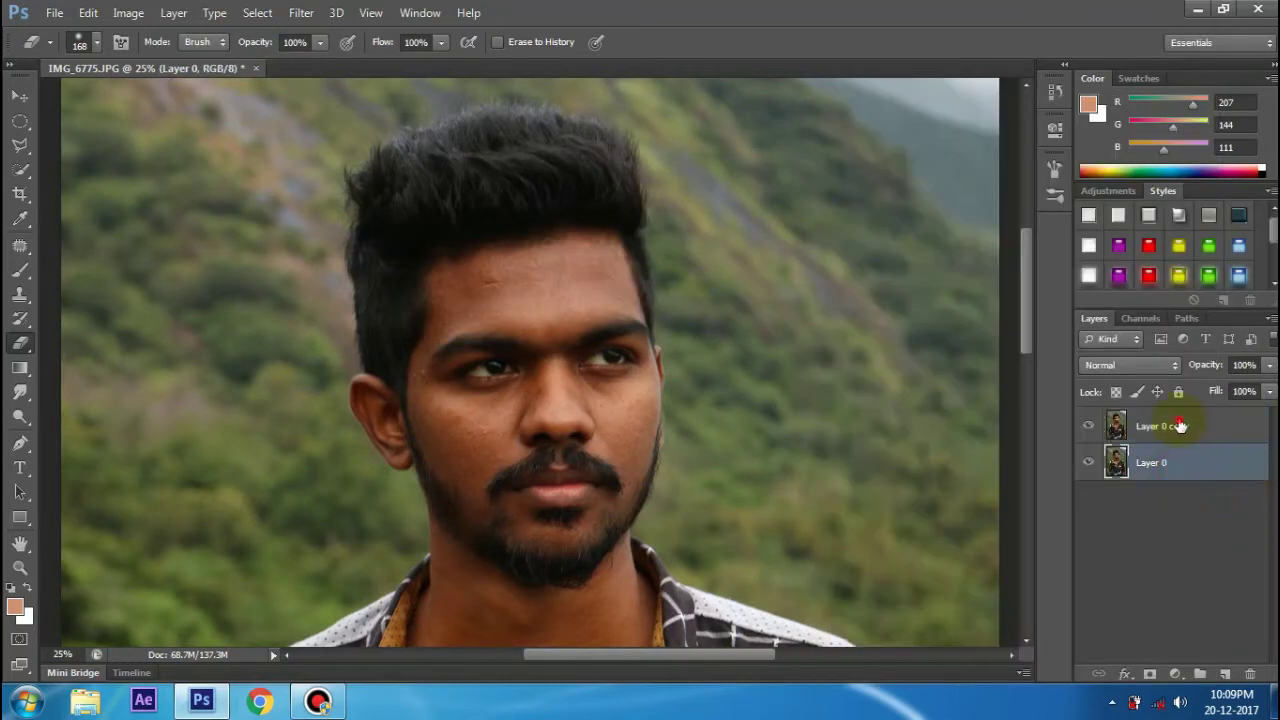
pyautogui.scroll(-1, 600, 337)
pyautogui.scroll(1, 600, 337)
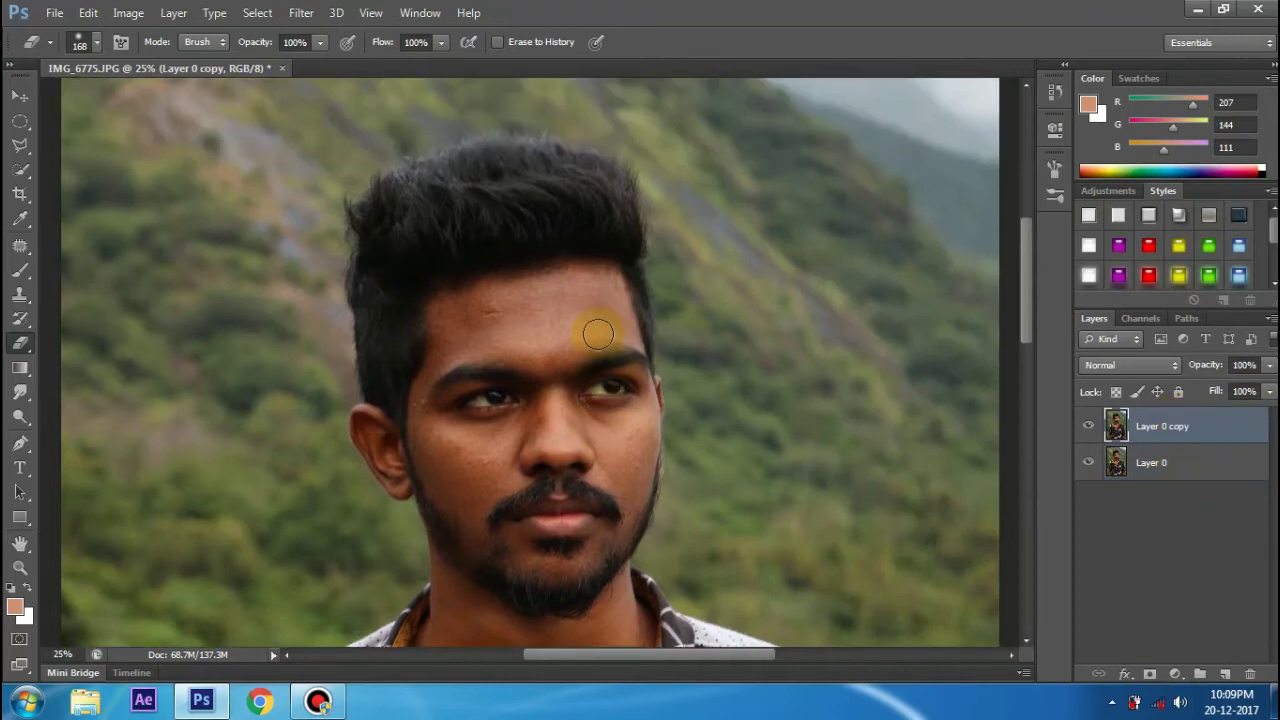
pyautogui.scroll(1, 597, 337)
pyautogui.scroll(1, 597, 340)
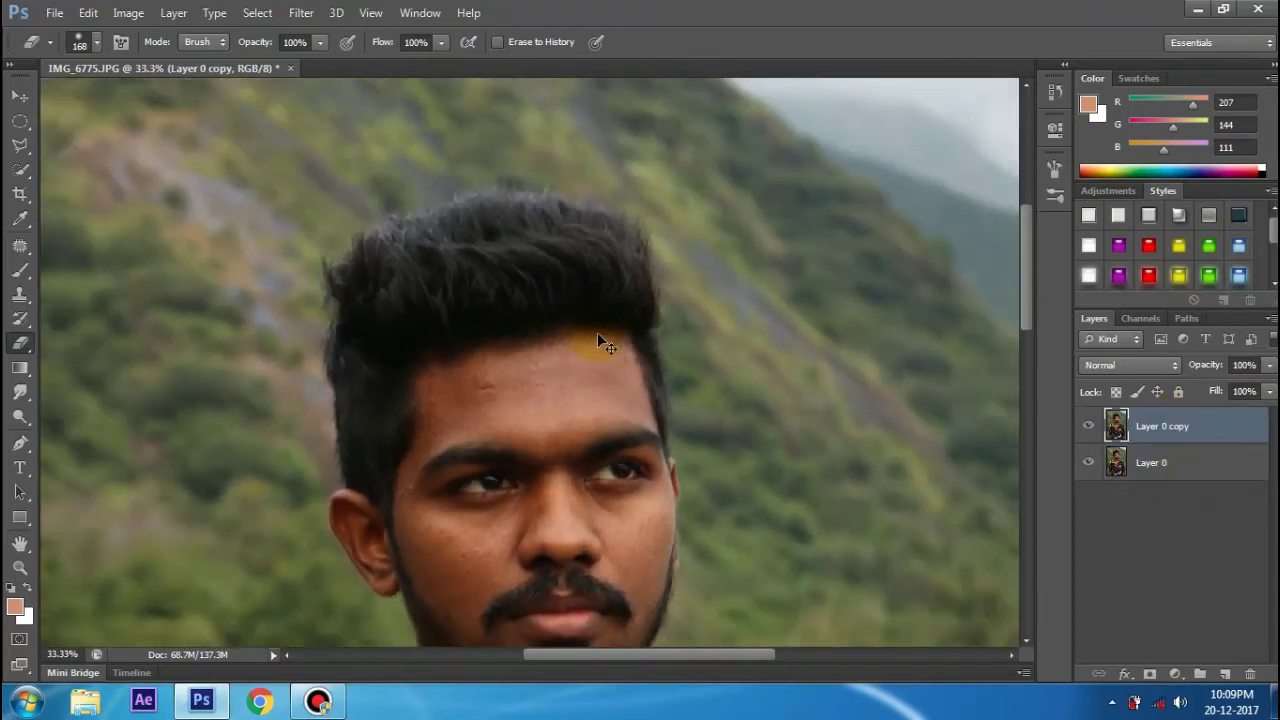
pyautogui.scroll(1, 597, 337)
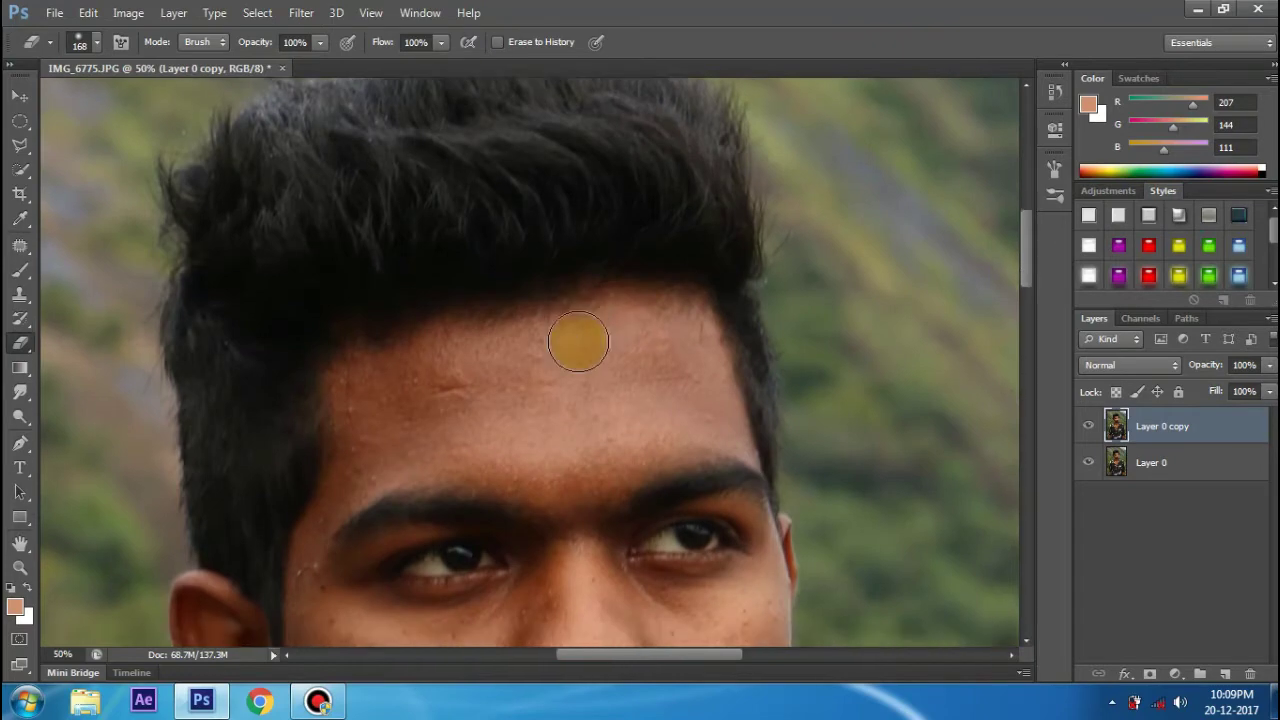
pyautogui.scroll(-3, 540, 350)
pyautogui.scroll(-2, 586, 408)
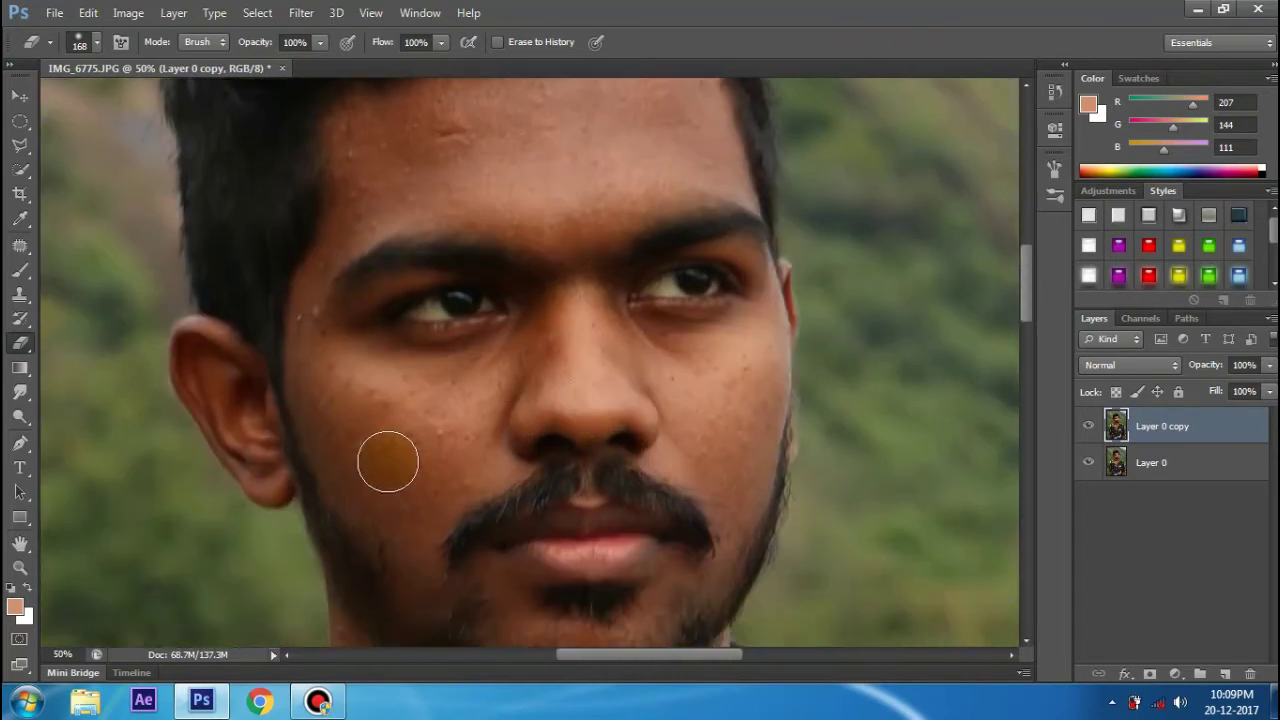
pyautogui.scroll(-1, 400, 430)
pyautogui.scroll(1, 494, 151)
pyautogui.scroll(1, 437, 169)
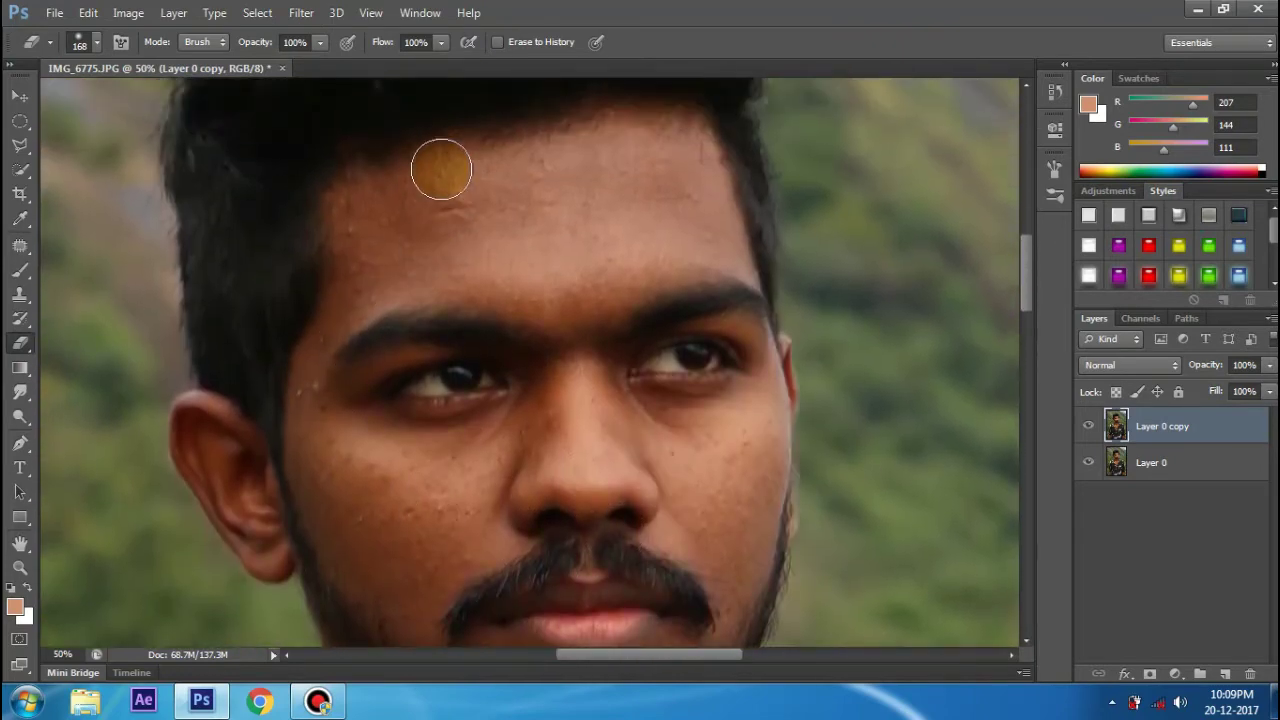
# Select the Spot Healing Brush and set its size to 57 px
pyautogui.click(20, 247)
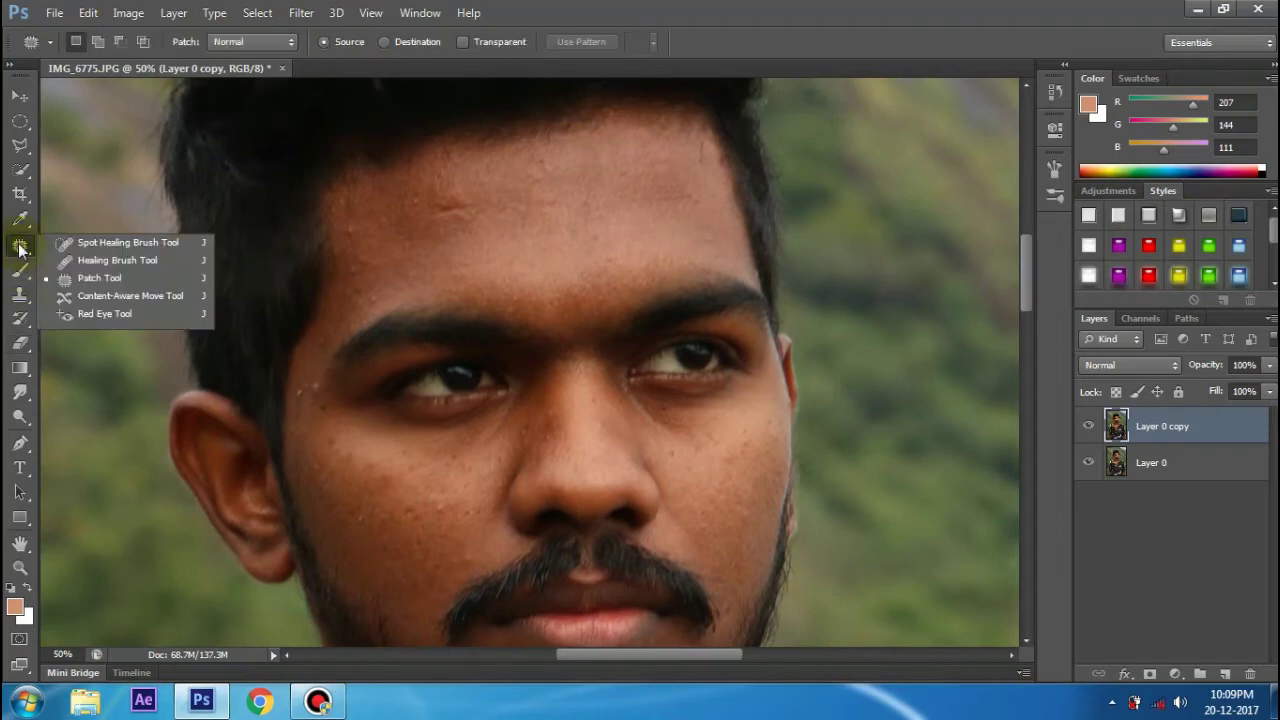
pyautogui.click(116, 246)
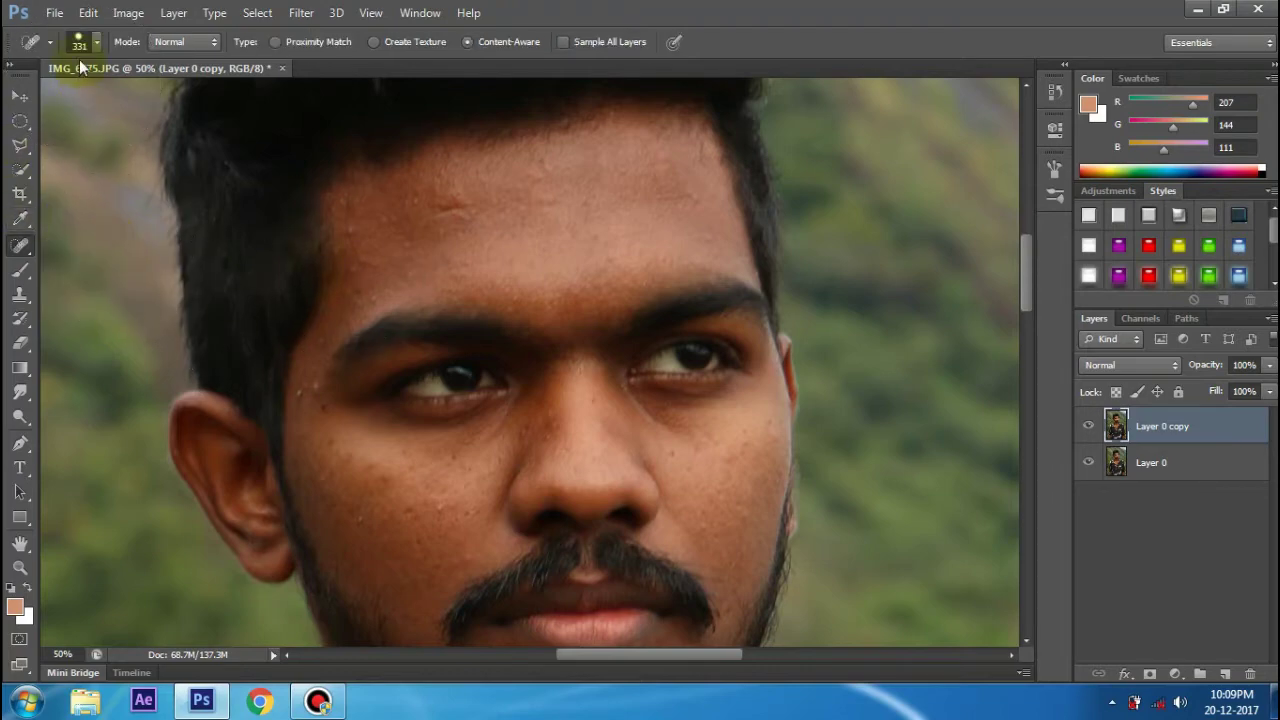
pyautogui.click(98, 40)
pyautogui.moveTo(77, 91); pyautogui.dragTo(82, 97)
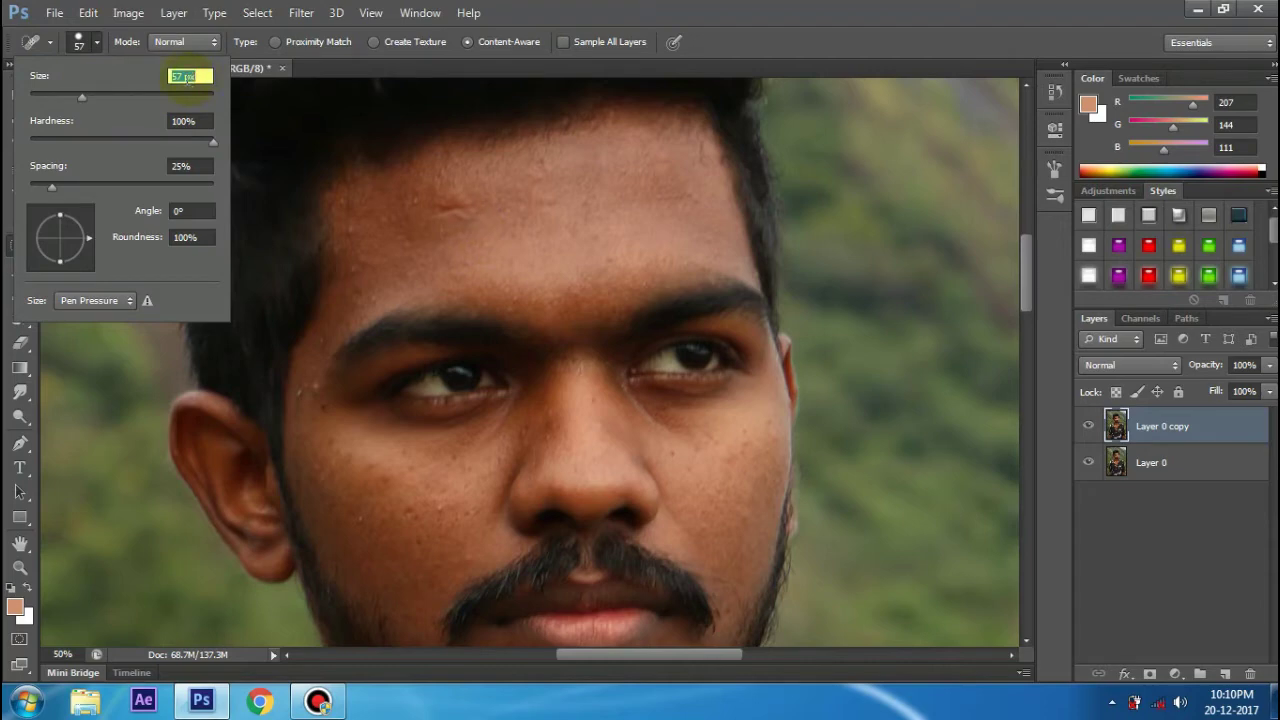
pyautogui.click(449, 210)
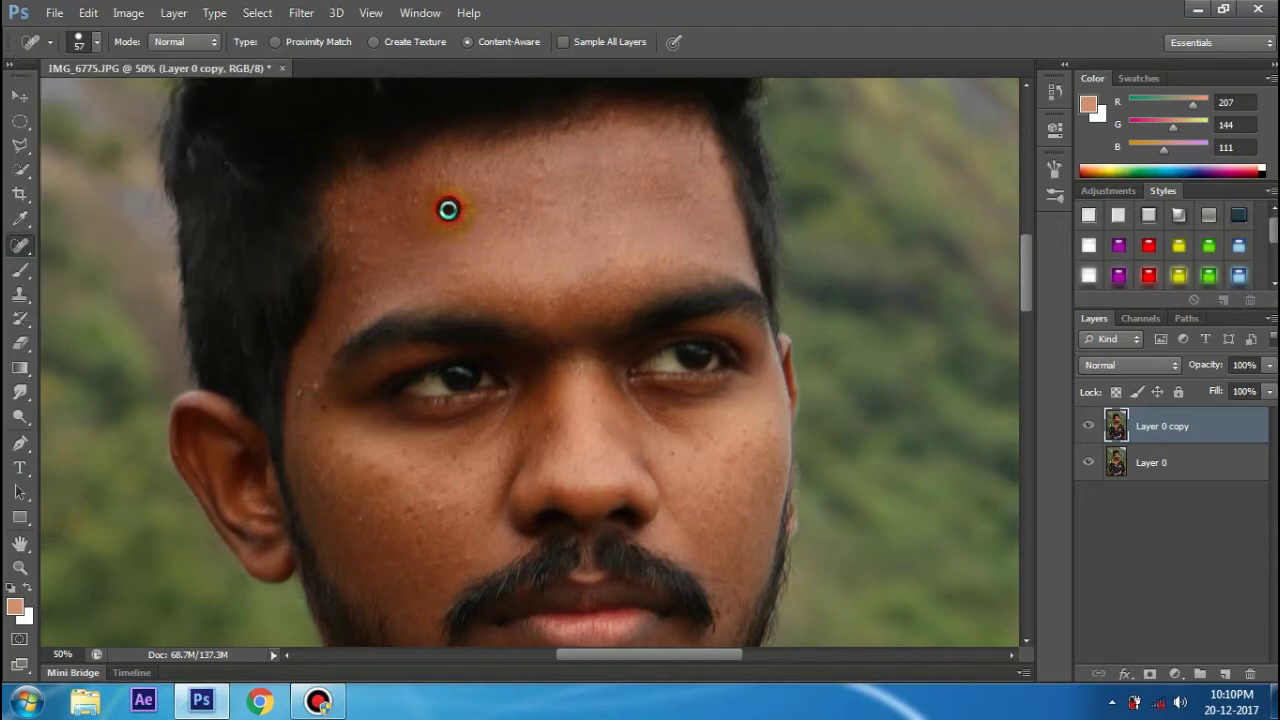
# Heal blemishes by the left brow and eye, left cheek, mustache and right cheek
pyautogui.click(326, 341)
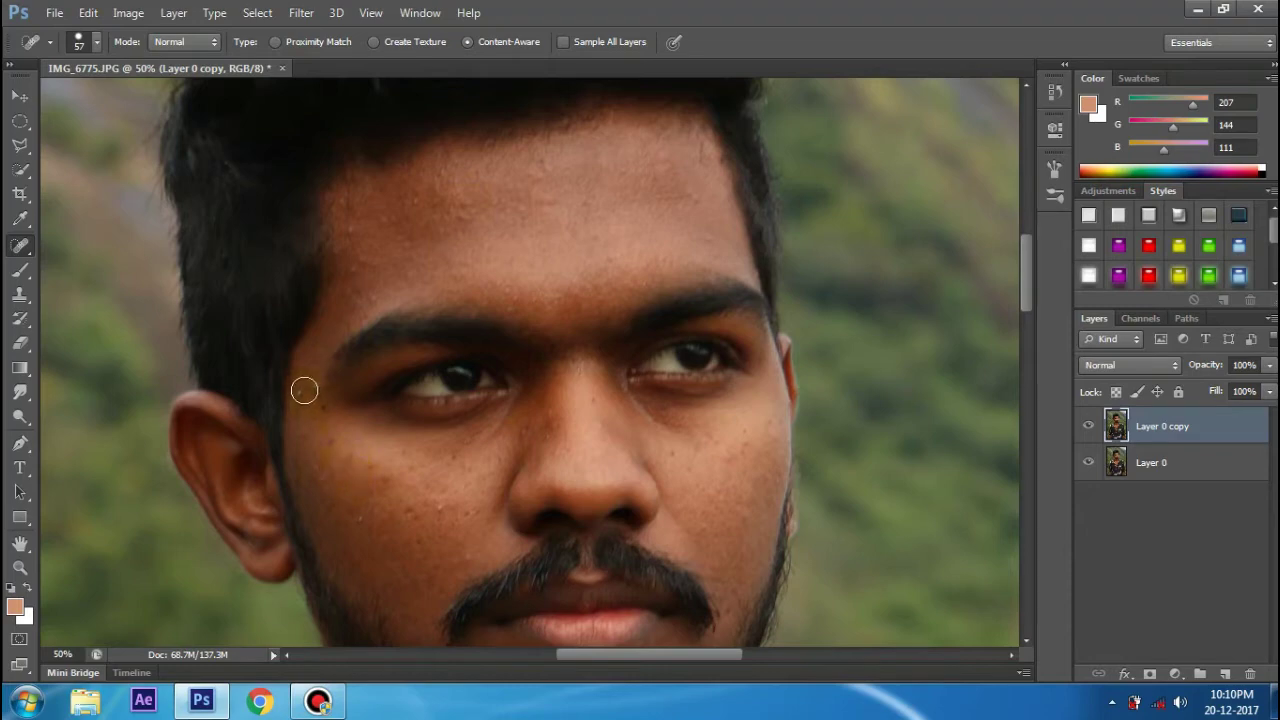
pyautogui.click(308, 392)
pyautogui.click(441, 510)
pyautogui.click(466, 559)
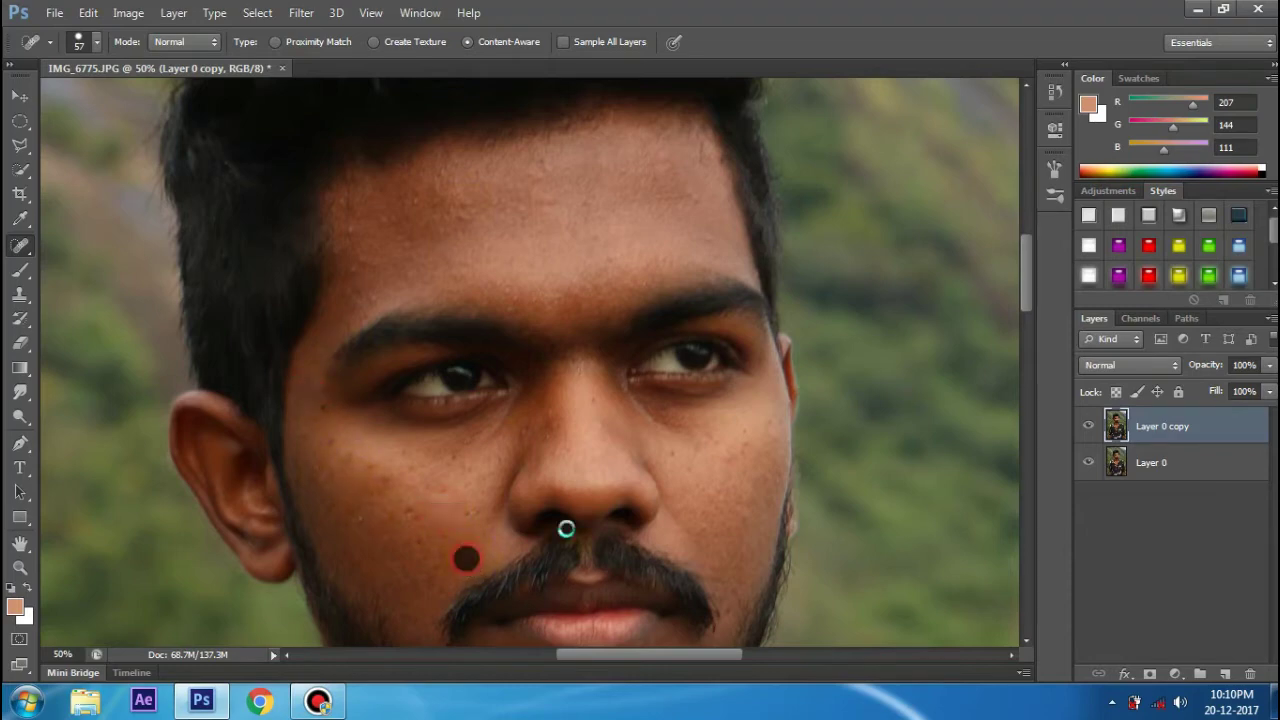
pyautogui.click(685, 464)
pyautogui.click(709, 528)
pyautogui.click(677, 453)
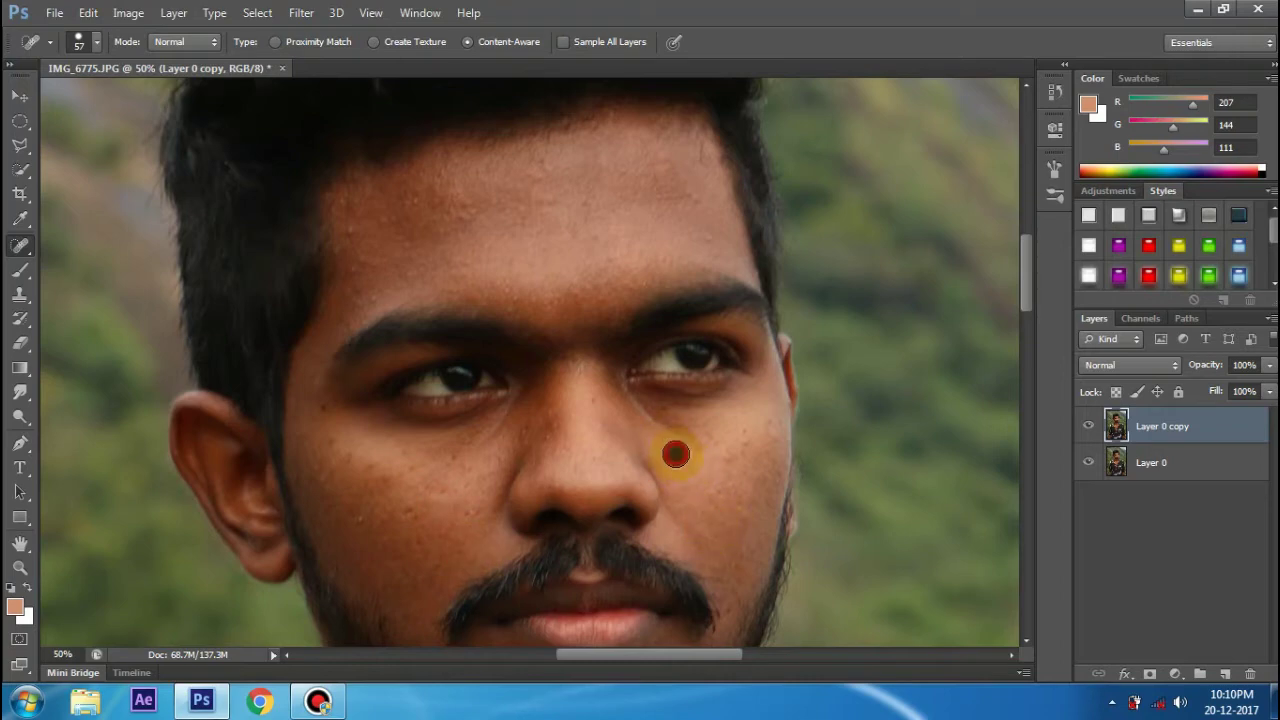
pyautogui.click(744, 443)
# Heal the spots on the temple, forehead and near the left eyebrow
pyautogui.click(714, 248)
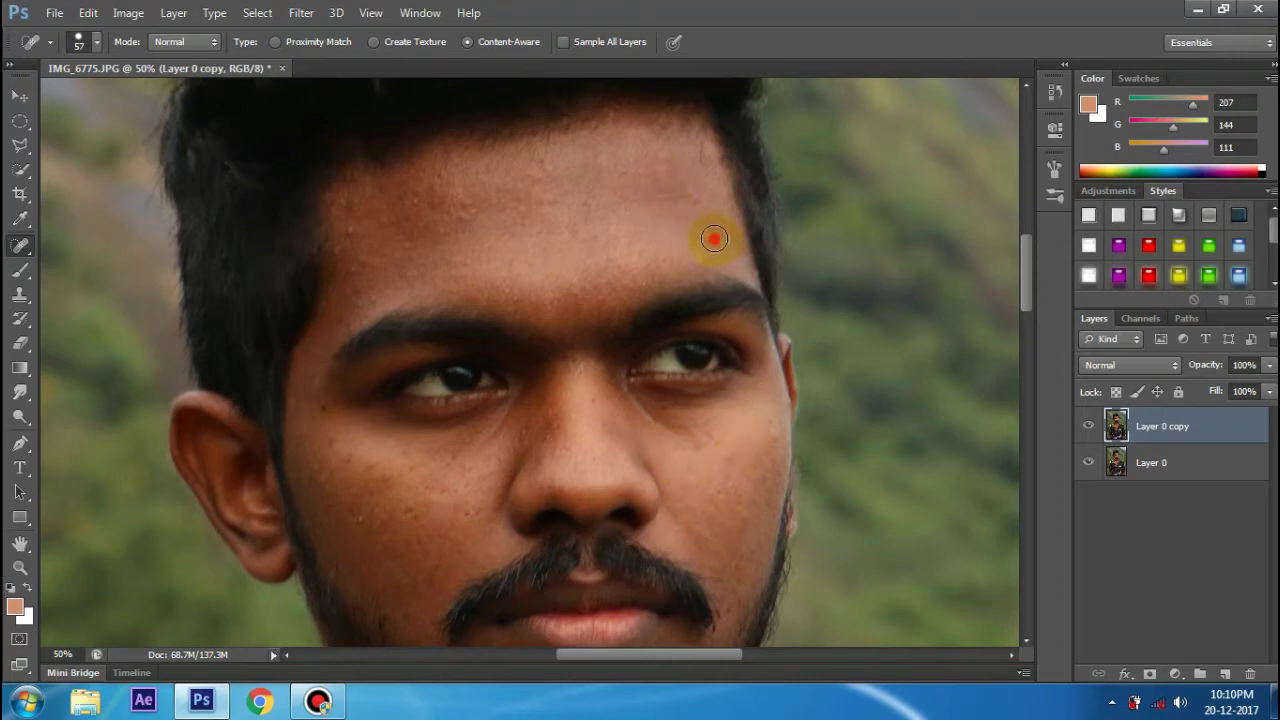
pyautogui.click(694, 201)
pyautogui.click(674, 257)
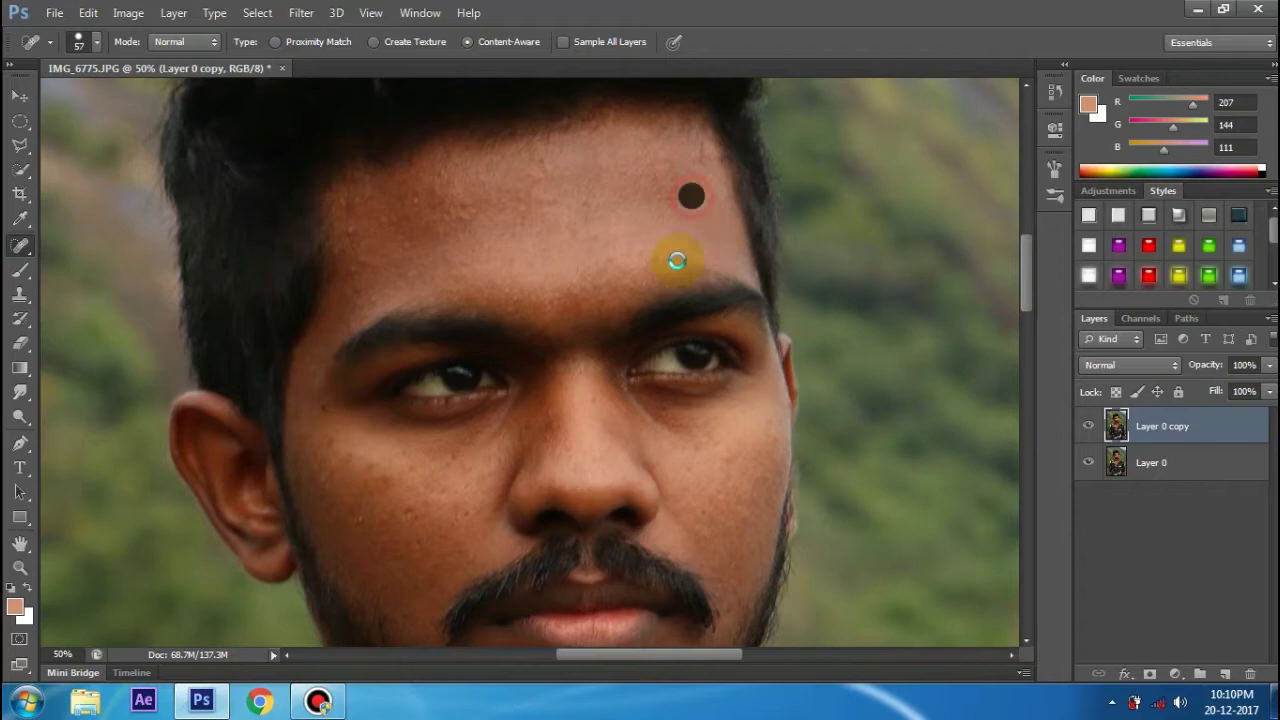
pyautogui.click(360, 229)
pyautogui.click(354, 293)
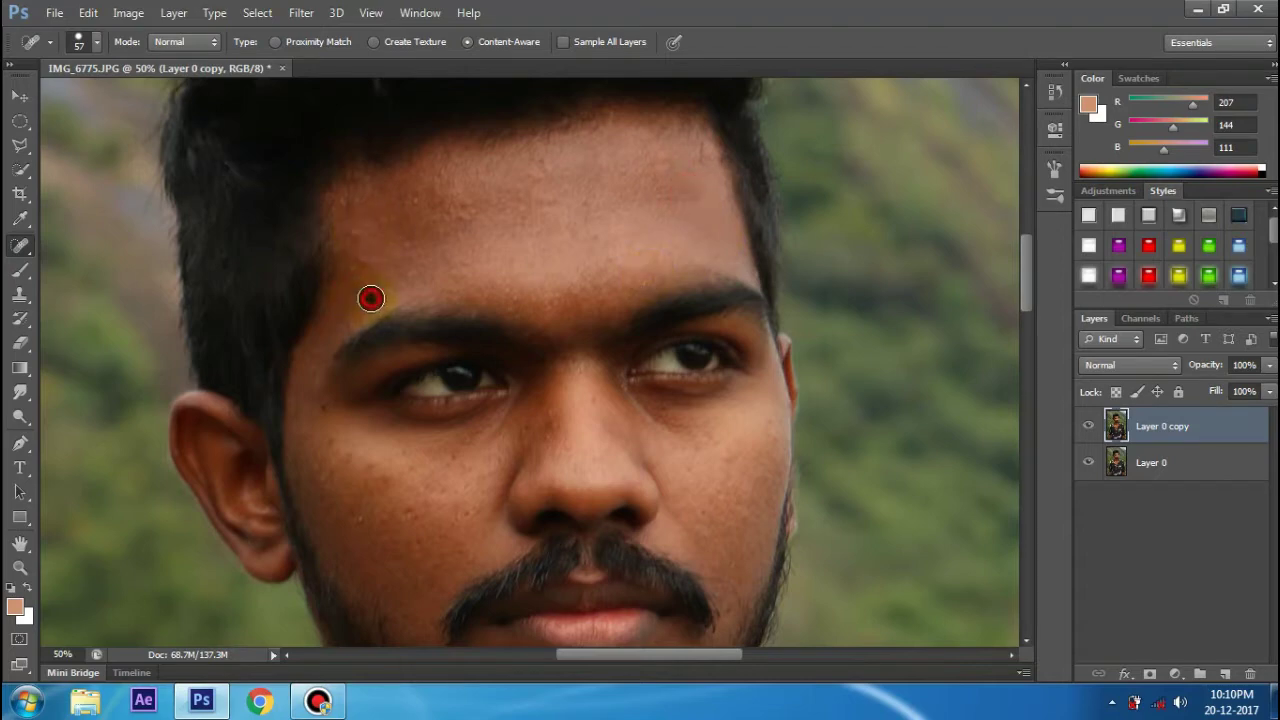
pyautogui.click(355, 265)
pyautogui.click(425, 198)
# Heal the remaining blemishes on both cheeks and the forehead
pyautogui.scroll(-2, 420, 300)
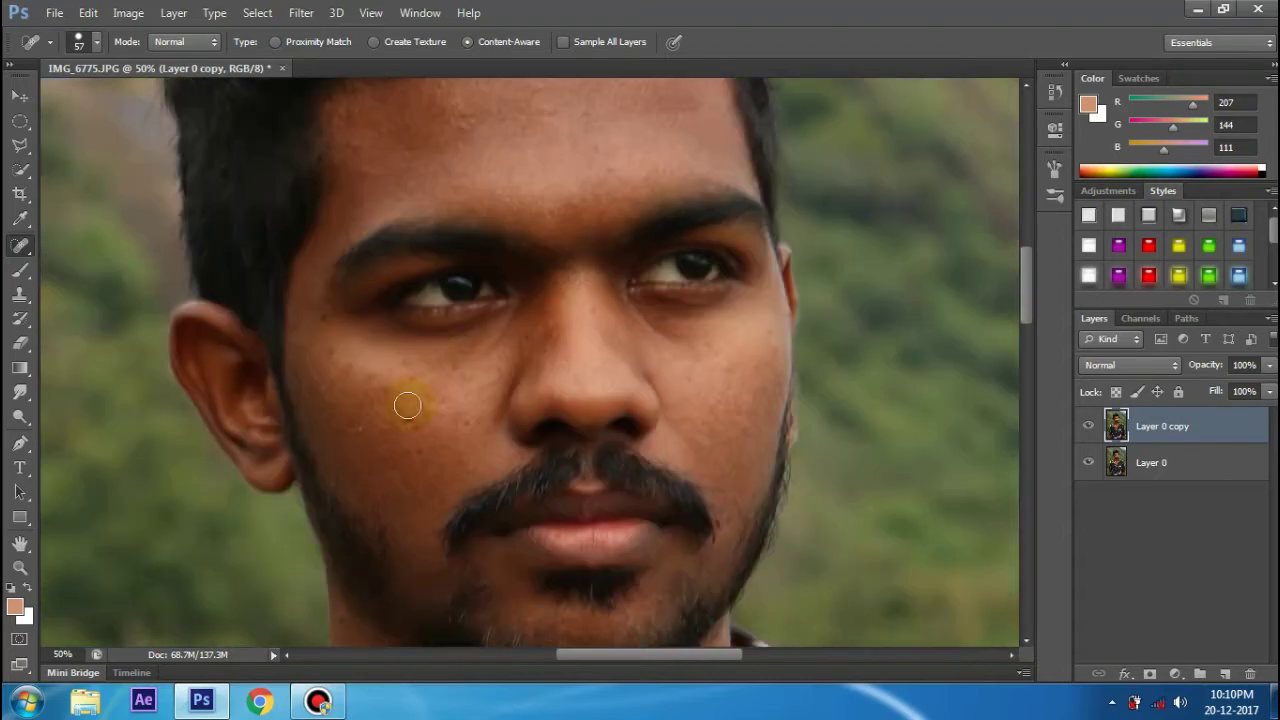
pyautogui.click(332, 353)
pyautogui.click(414, 424)
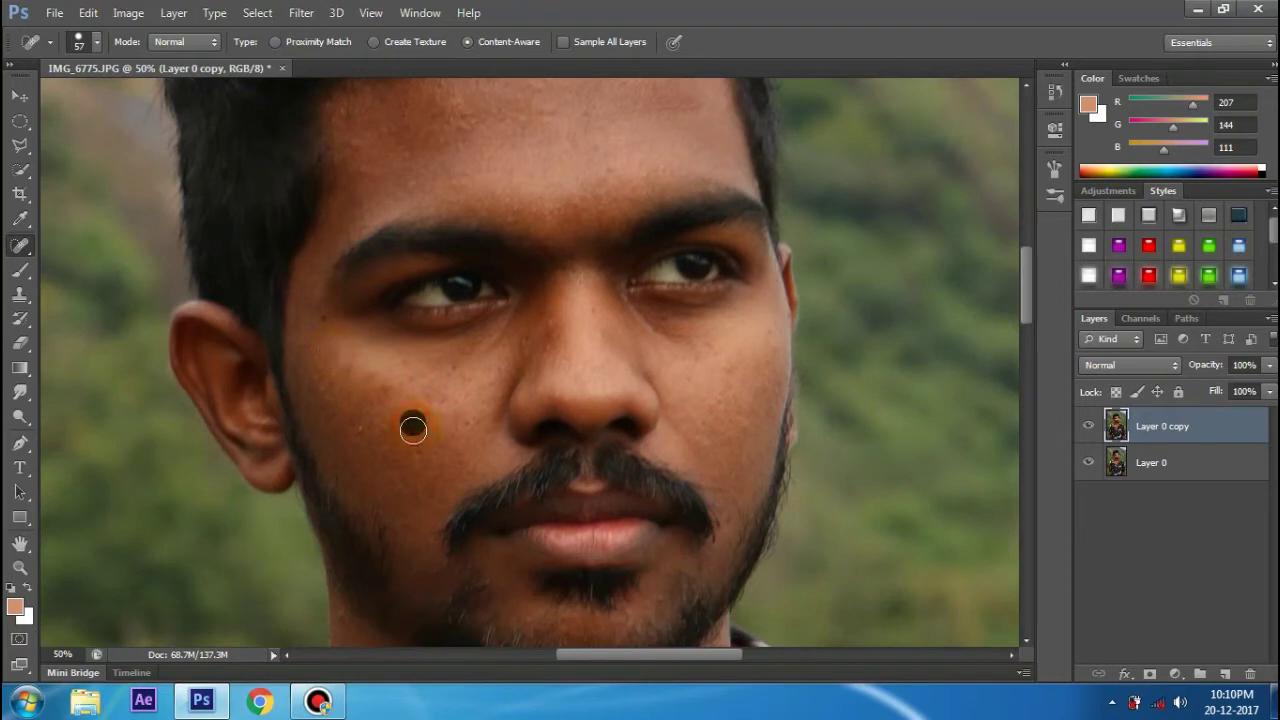
pyautogui.scroll(-1, 600, 500)
pyautogui.click(674, 334)
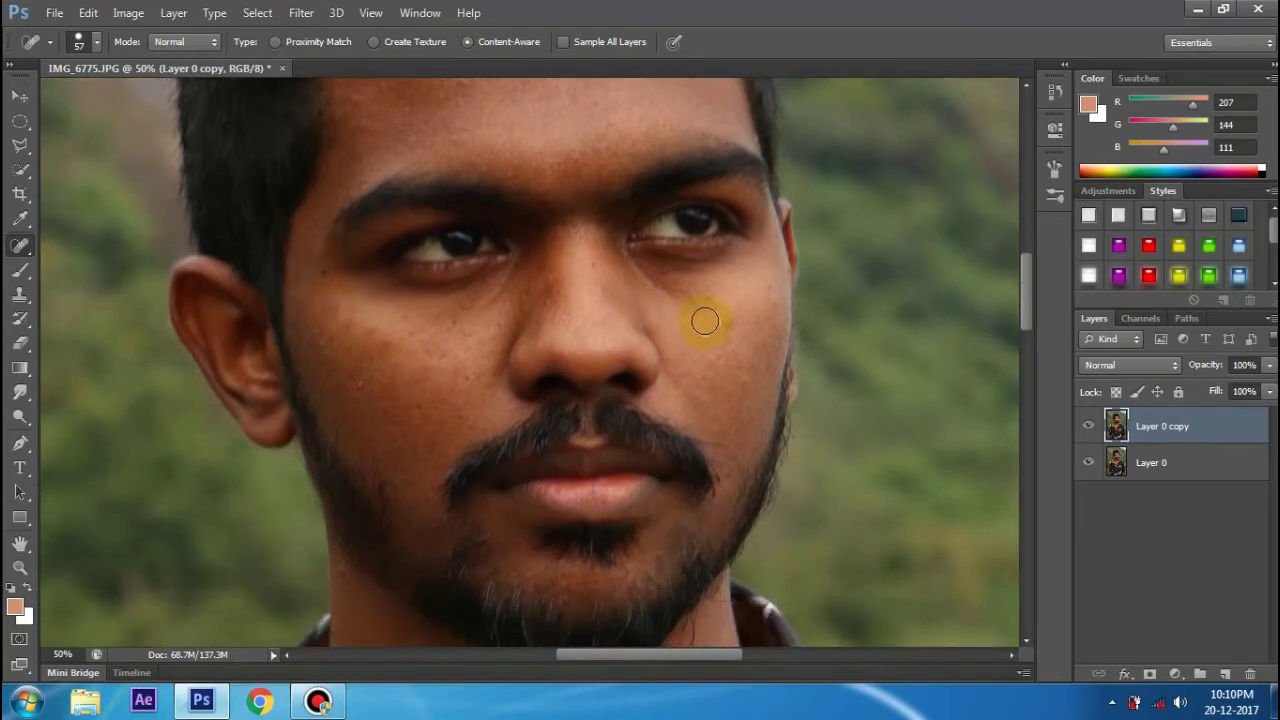
pyautogui.click(663, 280)
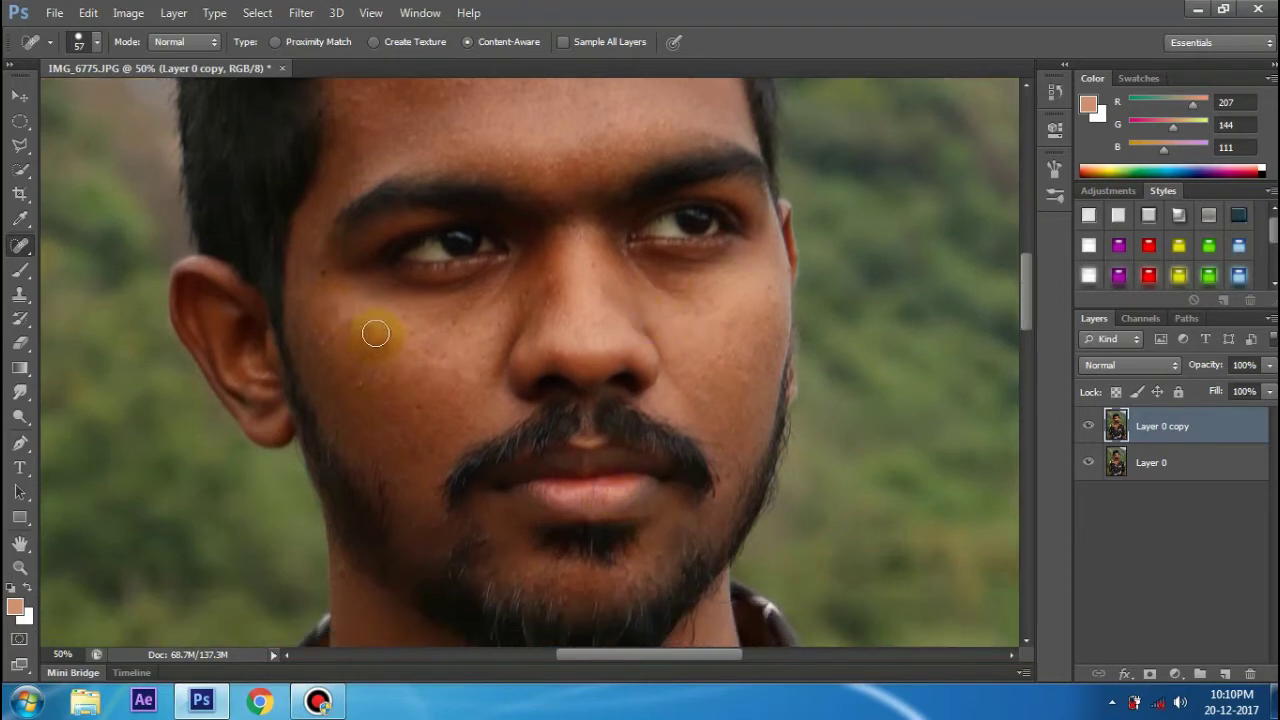
pyautogui.scroll(-1, 375, 333)
pyautogui.click(657, 143)
pyautogui.scroll(-2, 608, 309)
# Switch to the Smudge tool with a scattered grass brush tip sized to 98 px
pyautogui.press('r')
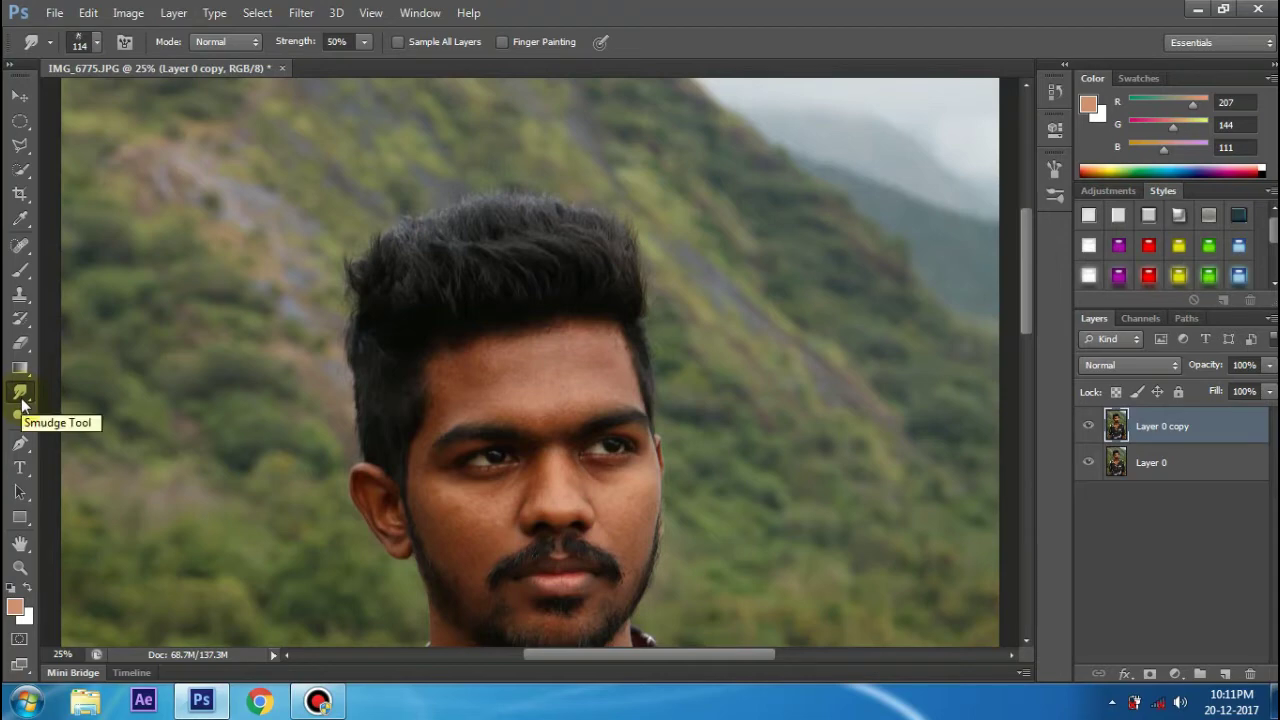
pyautogui.click(97, 42)
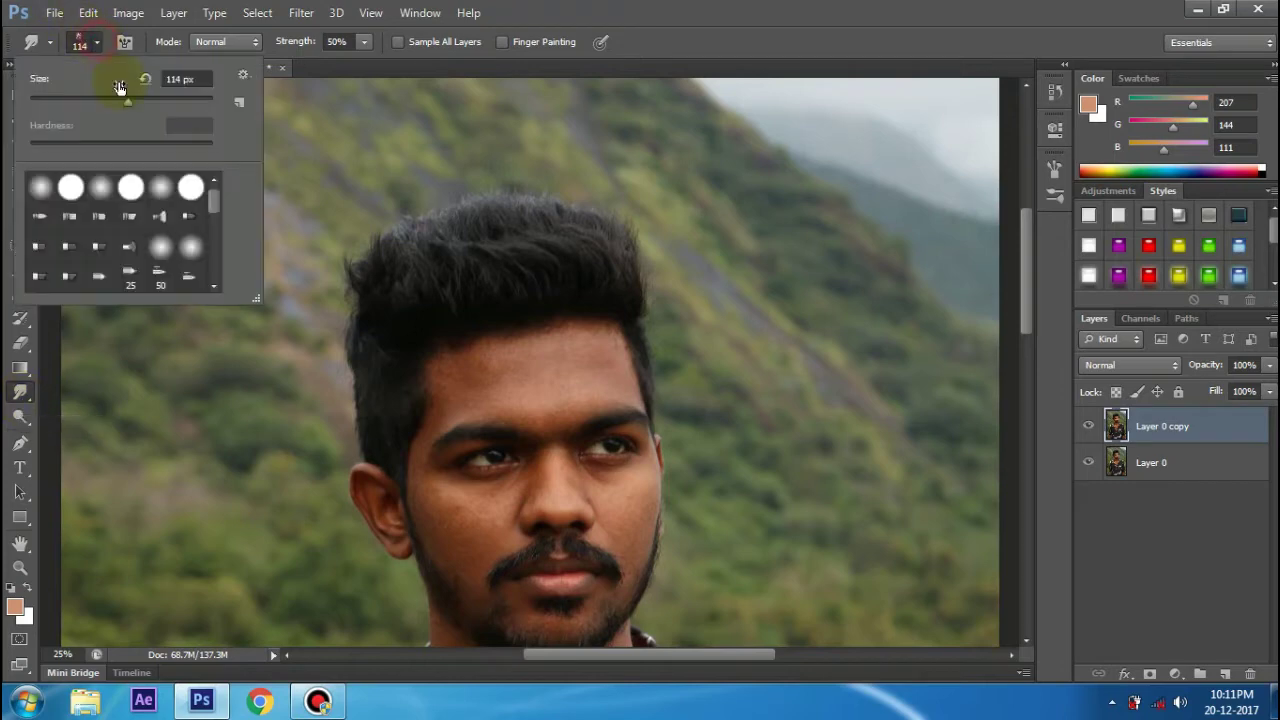
pyautogui.scroll(-3, 155, 235)
pyautogui.scroll(-2, 160, 255)
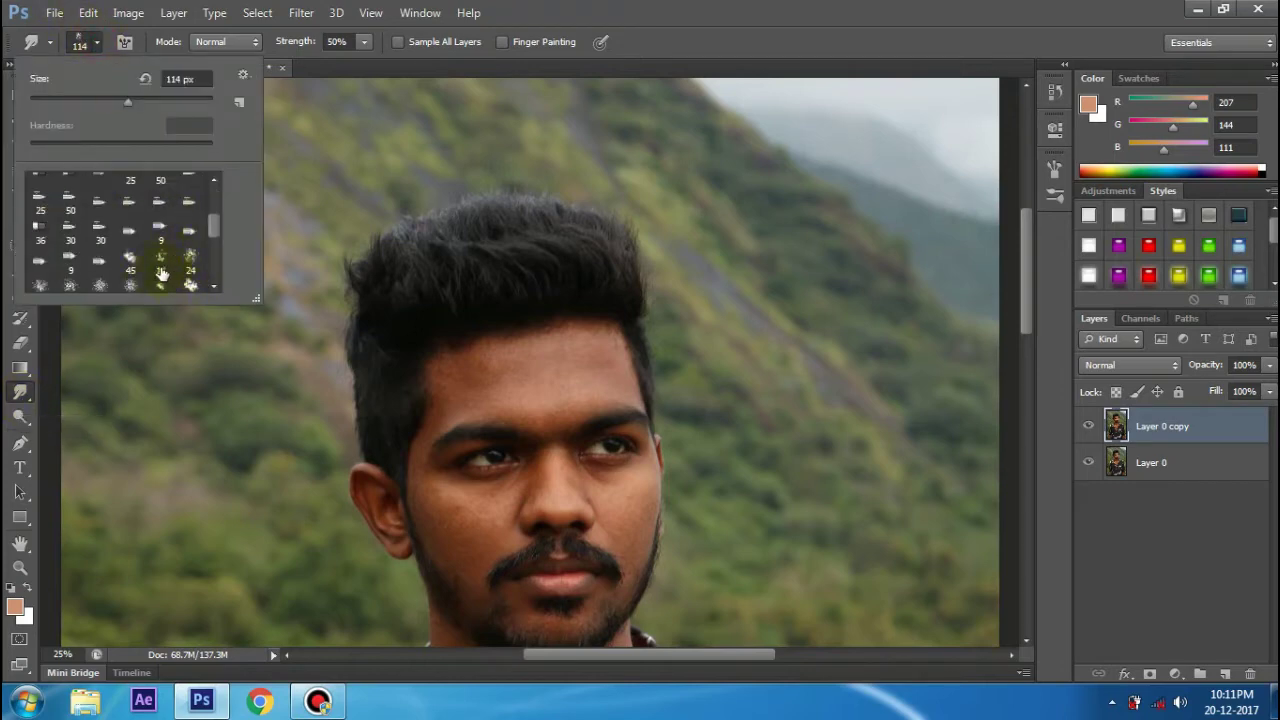
pyautogui.scroll(-1, 162, 273)
pyautogui.click(191, 234)
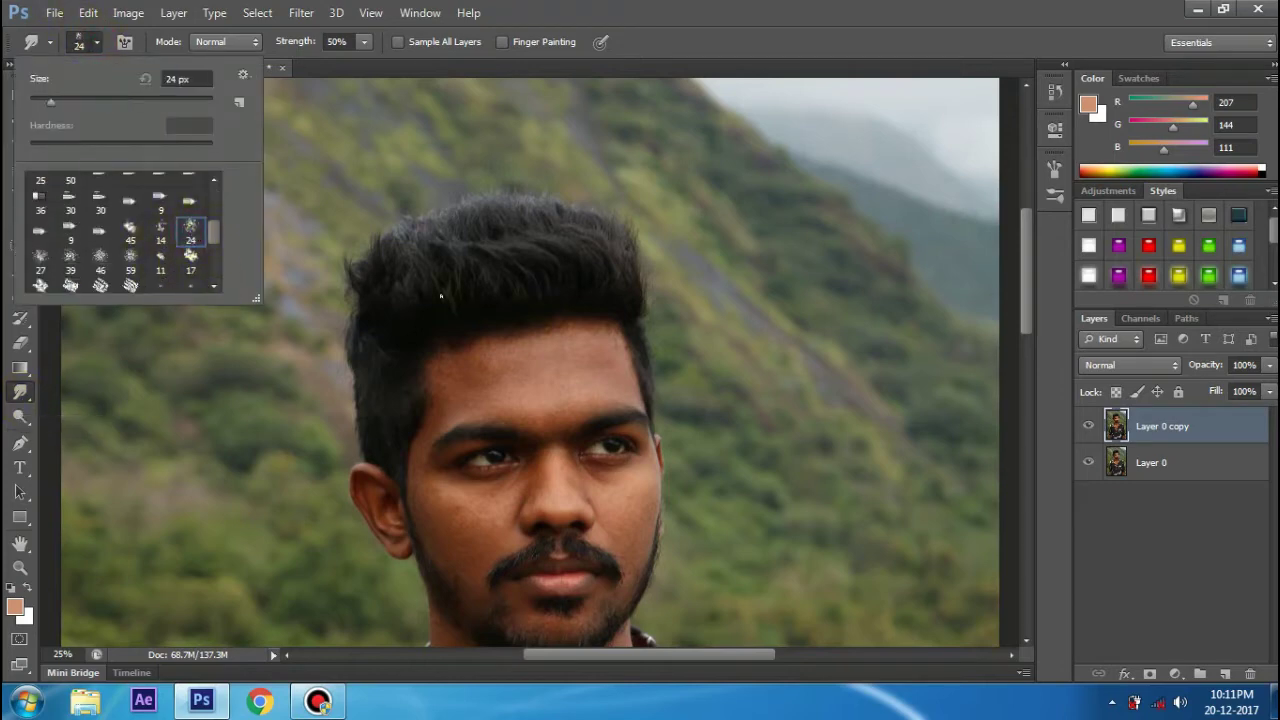
pyautogui.moveTo(52, 99); pyautogui.dragTo(116, 99)
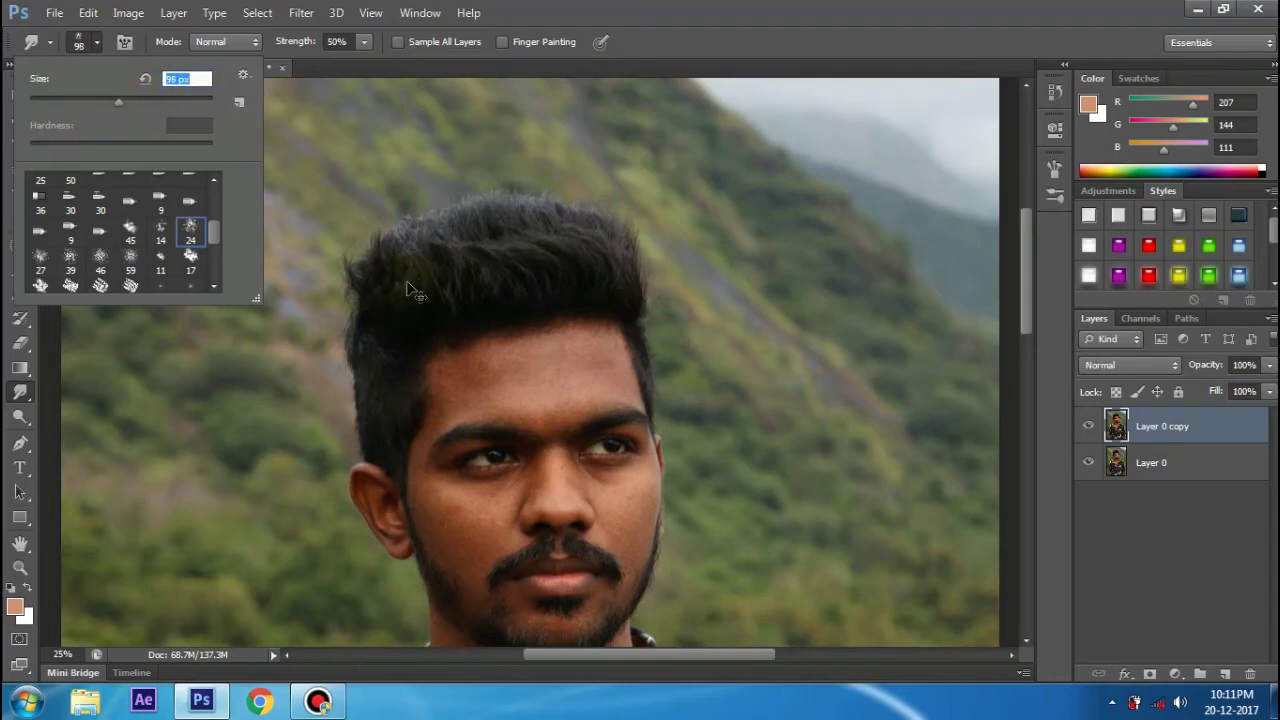
pyautogui.press('Return')
pyautogui.scroll(1, 408, 290)
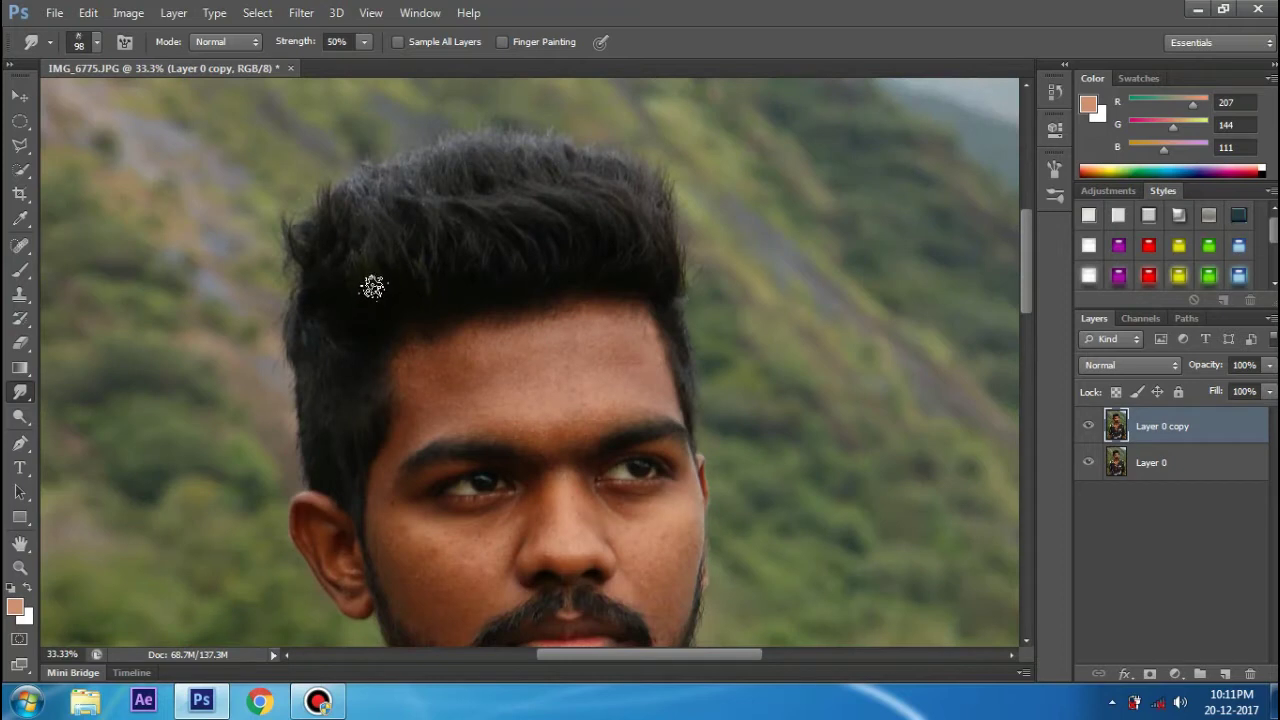
# Smudge the left, top and right hair edges upward into strands
pyautogui.click(372, 290)
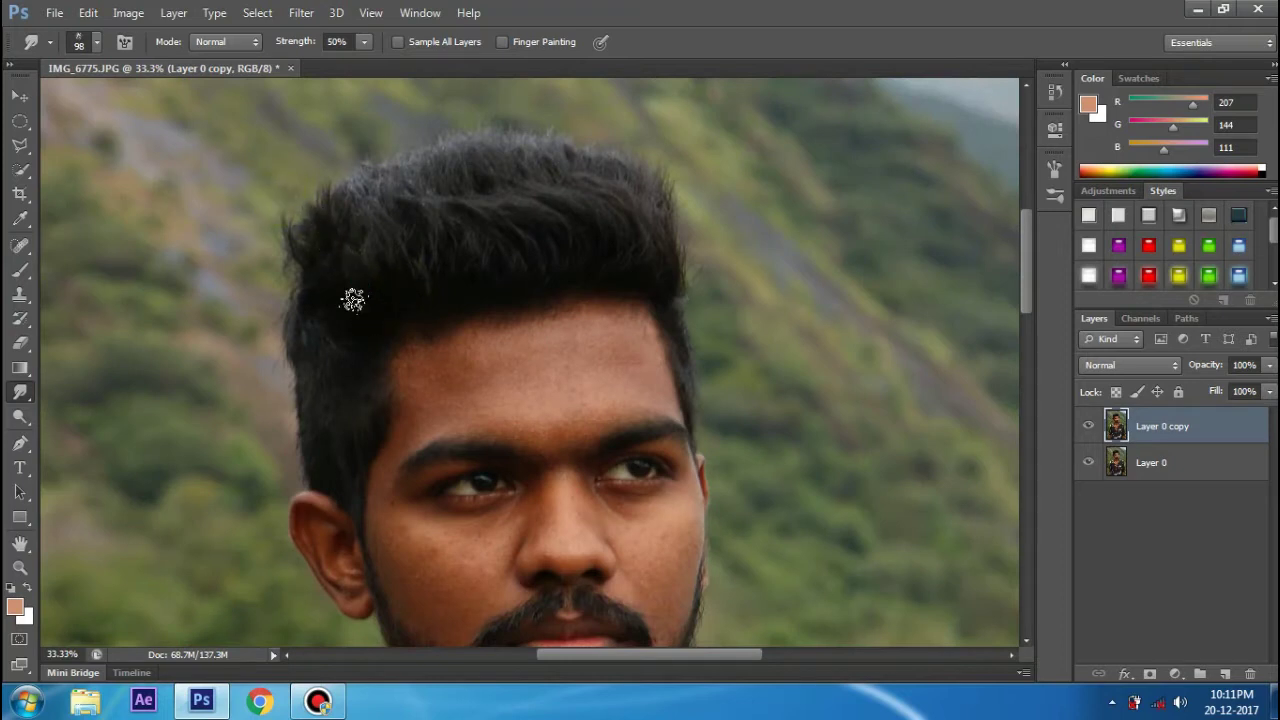
pyautogui.moveTo(350, 296); pyautogui.dragTo(263, 197)
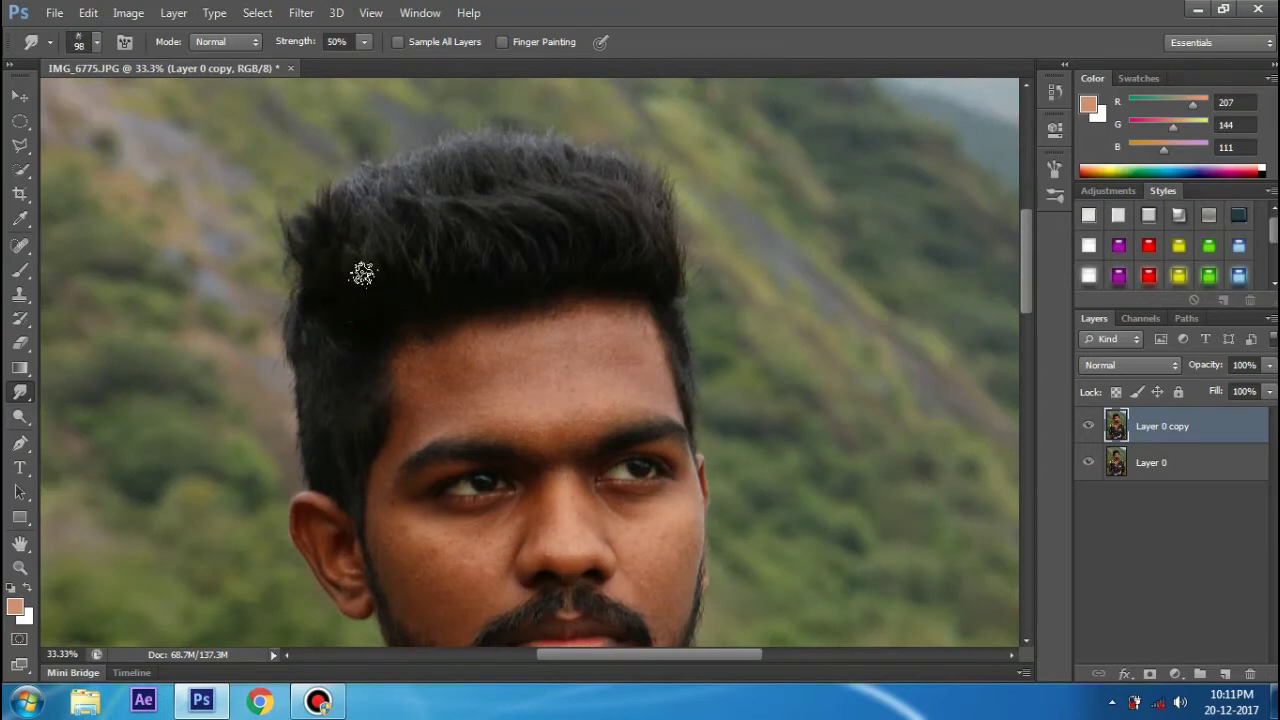
pyautogui.moveTo(384, 272)
pyautogui.mouseDown()
pyautogui.moveTo(360, 194)
pyautogui.moveTo(390, 234)
pyautogui.moveTo(437, 237)
pyautogui.moveTo(450, 231)
pyautogui.moveTo(446, 194)
pyautogui.mouseUp()
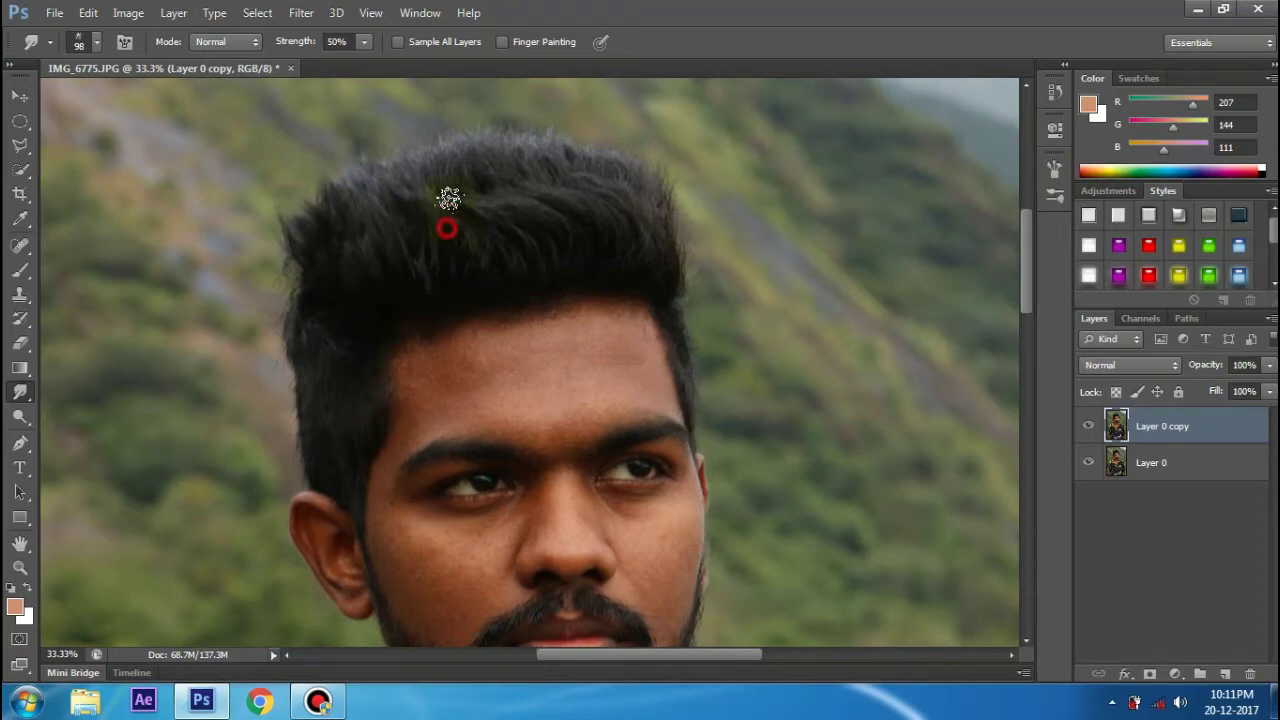
pyautogui.moveTo(480, 235); pyautogui.dragTo(461, 119)
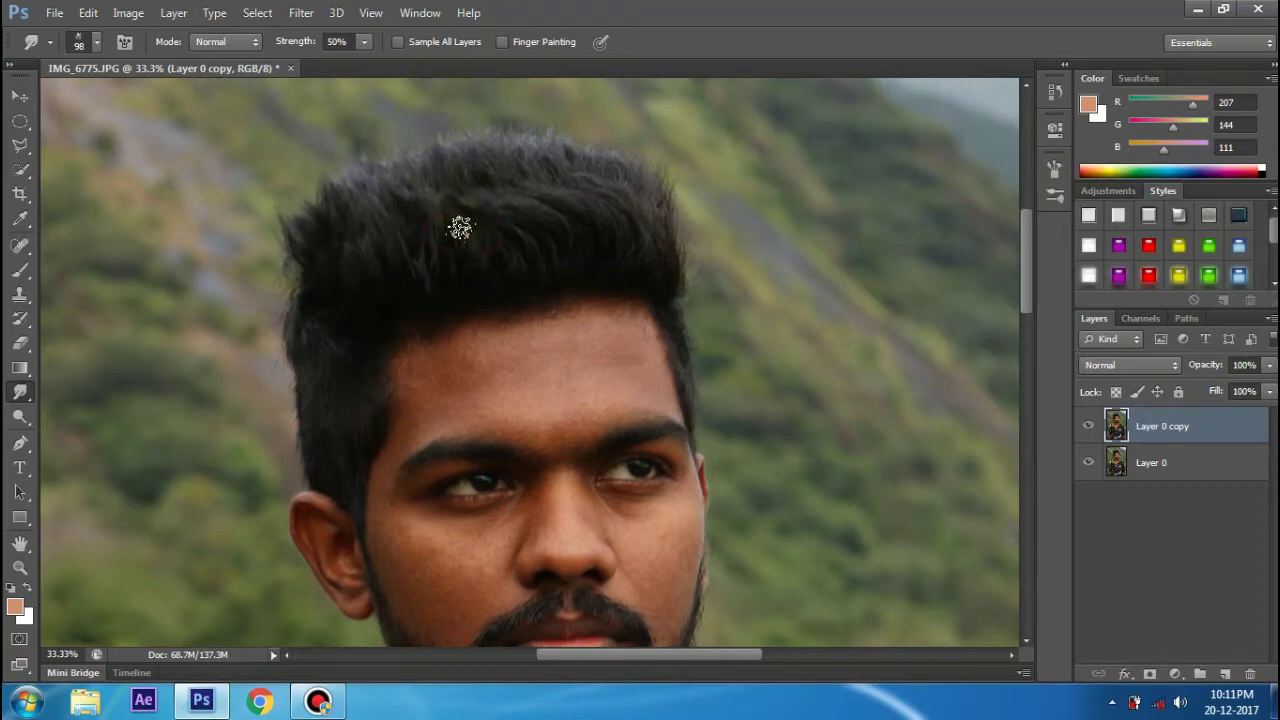
pyautogui.moveTo(471, 206); pyautogui.dragTo(457, 150)
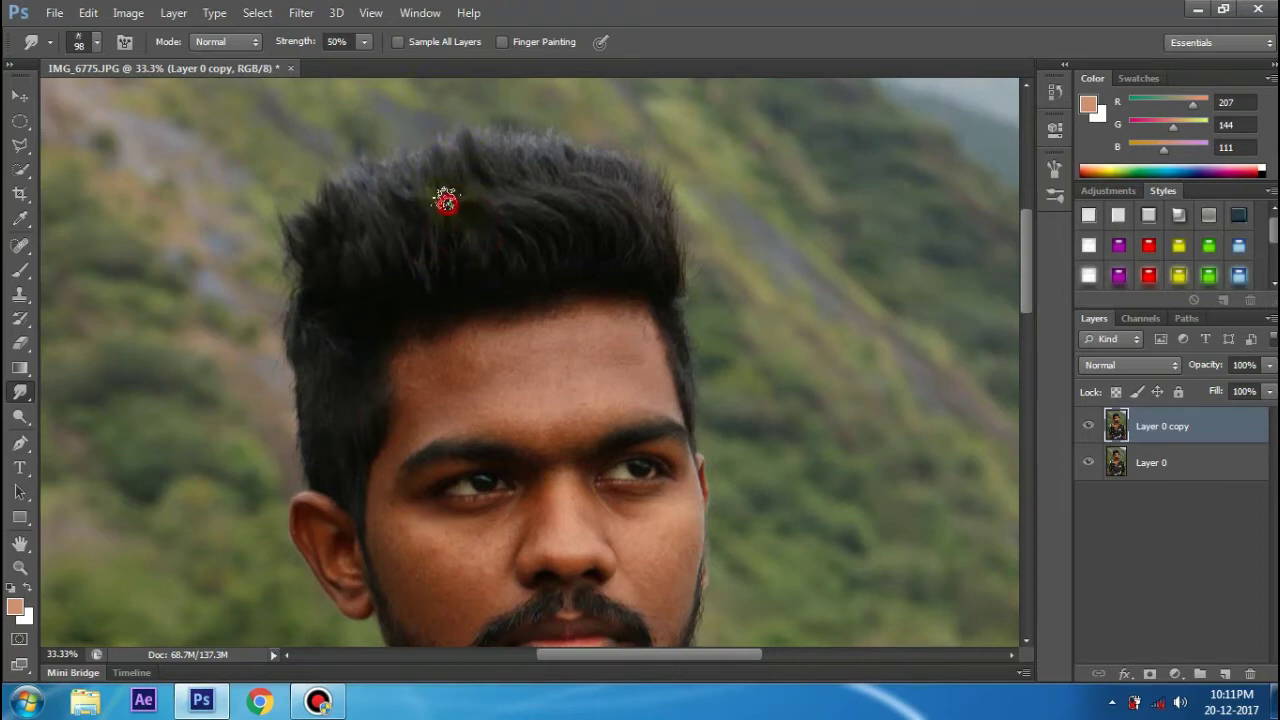
pyautogui.moveTo(446, 202)
pyautogui.mouseDown()
pyautogui.moveTo(423, 160)
pyautogui.moveTo(434, 149)
pyautogui.mouseUp()
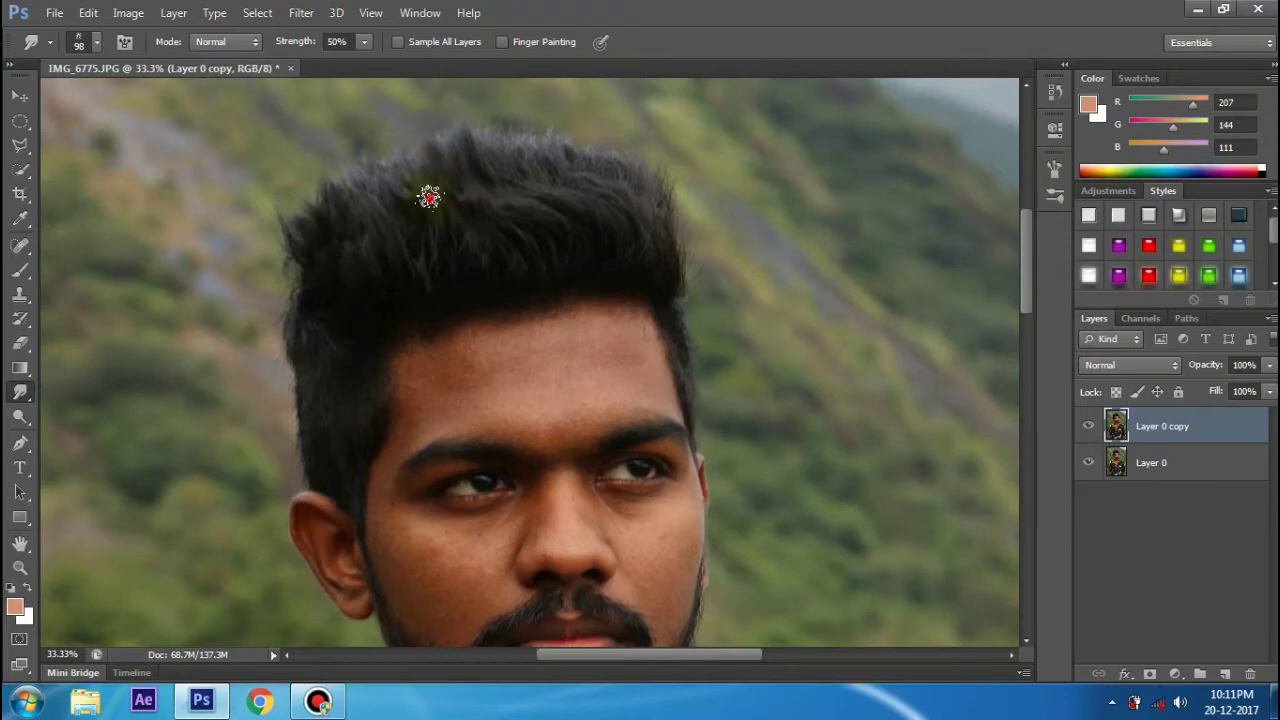
pyautogui.moveTo(428, 197); pyautogui.dragTo(391, 149)
pyautogui.moveTo(488, 212)
pyautogui.mouseDown()
pyautogui.moveTo(497, 180)
pyautogui.moveTo(472, 108)
pyautogui.mouseUp()
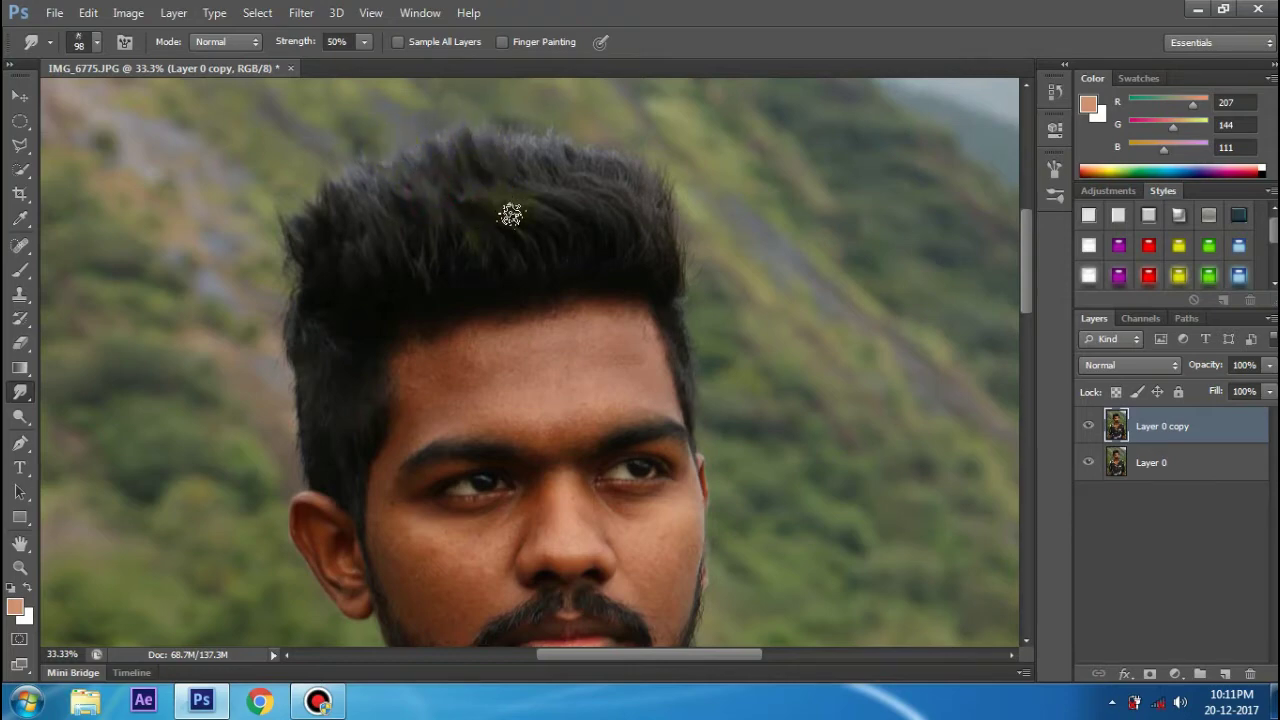
pyautogui.scroll(2, 537, 235)
pyautogui.moveTo(541, 251); pyautogui.dragTo(532, 137)
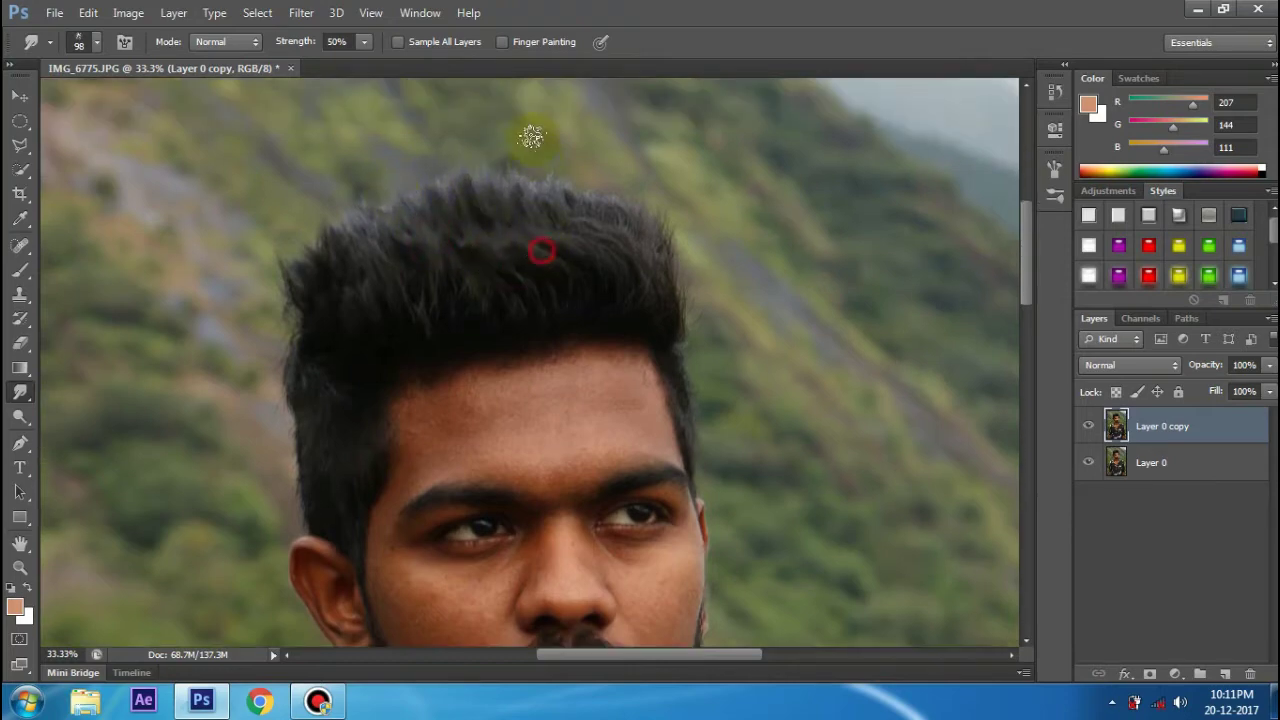
pyautogui.moveTo(566, 243); pyautogui.dragTo(560, 183)
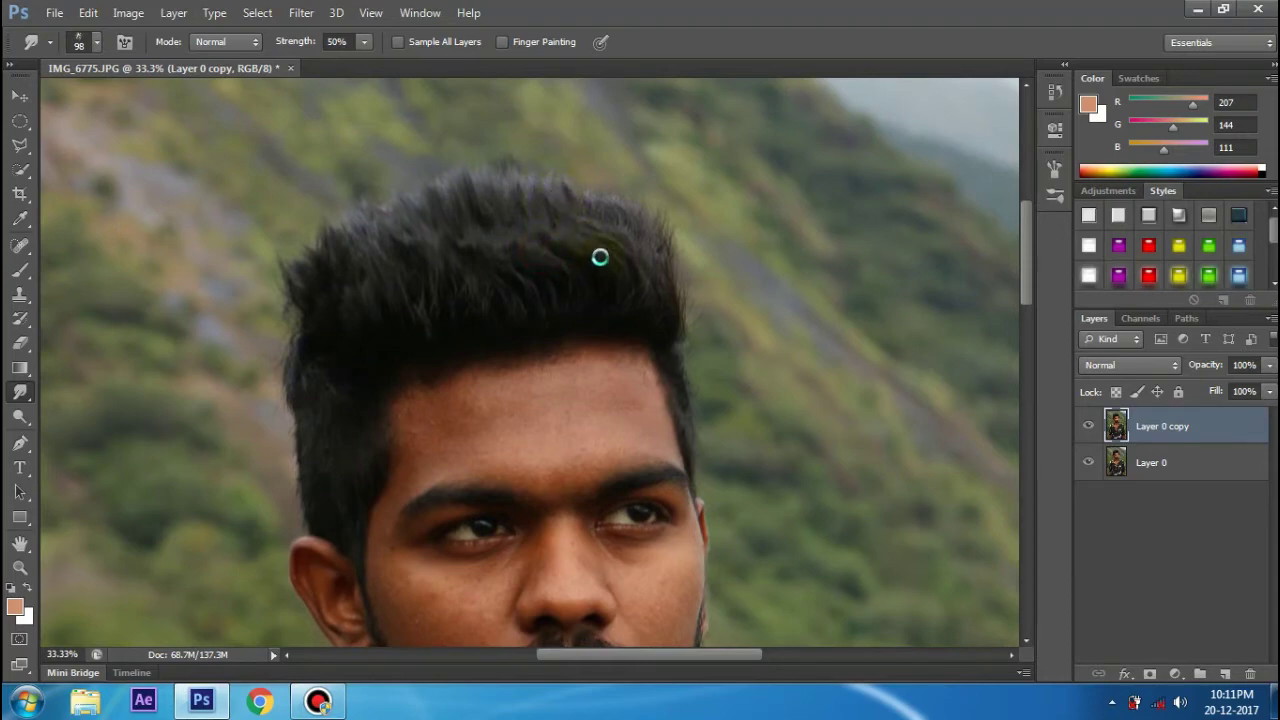
pyautogui.moveTo(600, 252); pyautogui.dragTo(543, 137)
pyautogui.moveTo(604, 264); pyautogui.dragTo(600, 142)
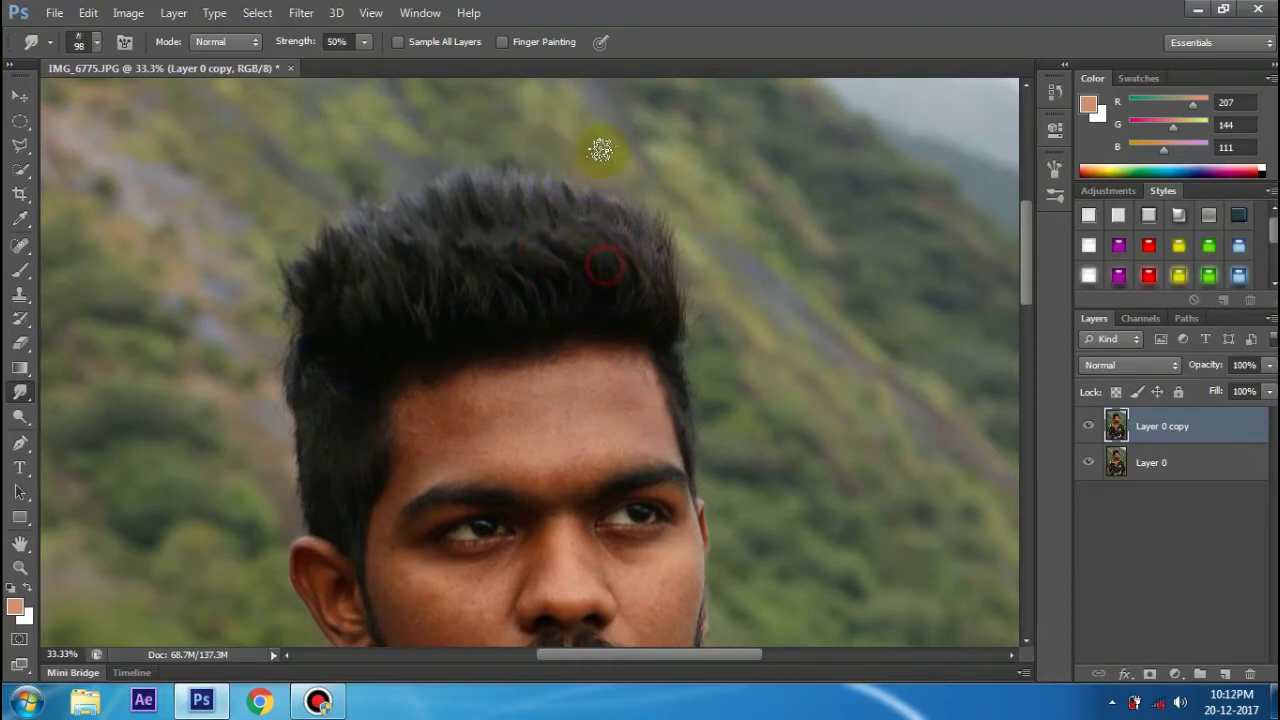
pyautogui.moveTo(662, 314); pyautogui.dragTo(651, 151)
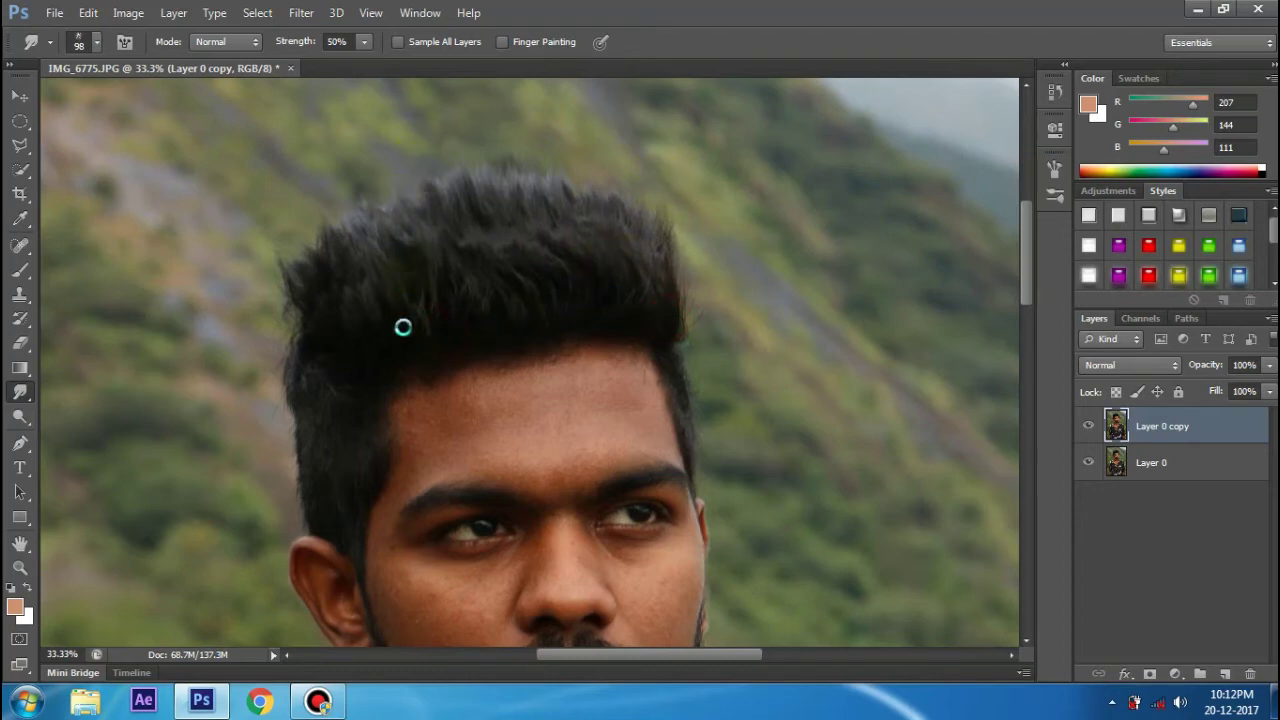
# Smear the crown hair upward into taller, spiky tips
pyautogui.moveTo(397, 323); pyautogui.dragTo(380, 225)
pyautogui.moveTo(455, 336); pyautogui.dragTo(479, 247)
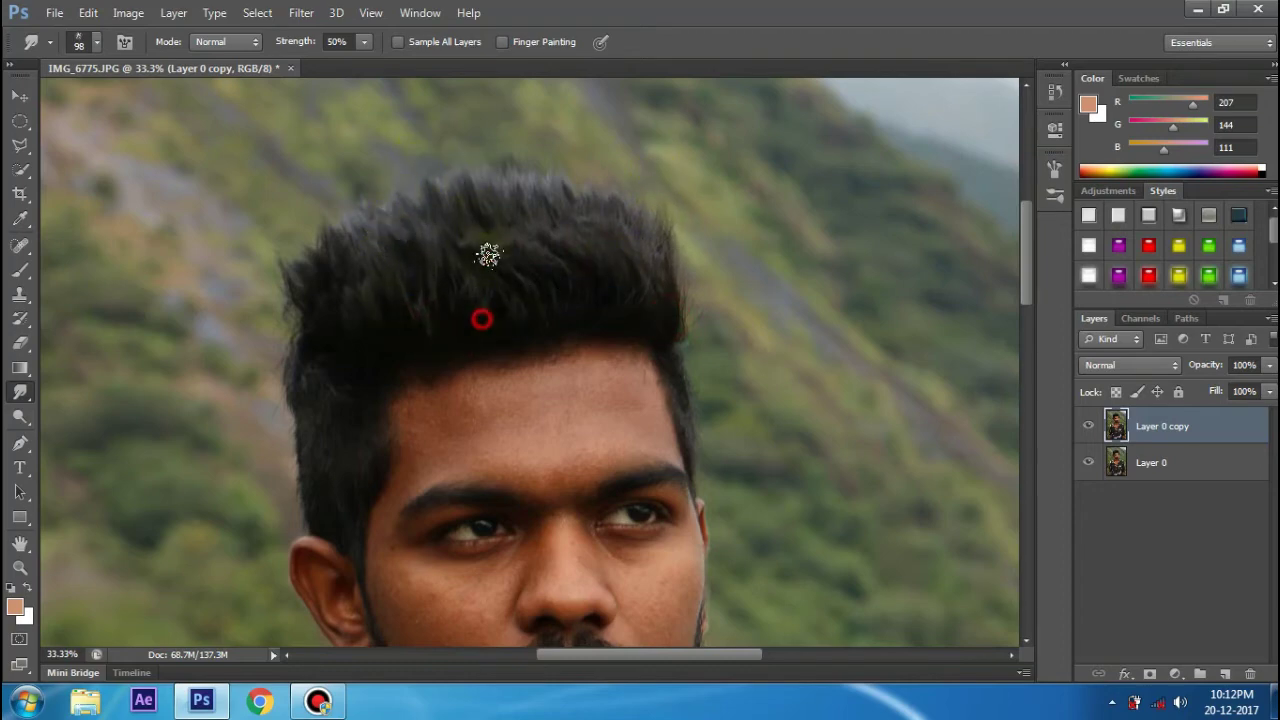
pyautogui.moveTo(528, 303)
pyautogui.mouseDown()
pyautogui.moveTo(540, 205)
pyautogui.moveTo(560, 200)
pyautogui.mouseUp()
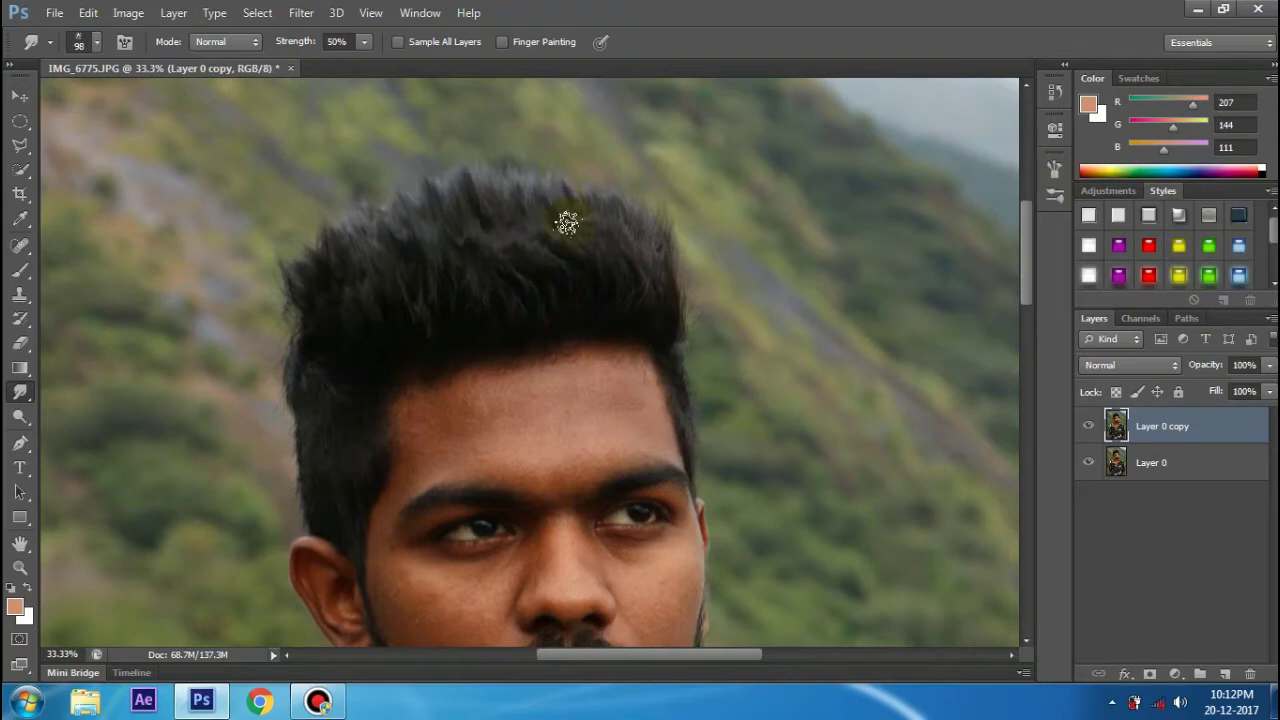
pyautogui.moveTo(558, 308); pyautogui.dragTo(553, 202)
pyautogui.moveTo(510, 321); pyautogui.dragTo(500, 200)
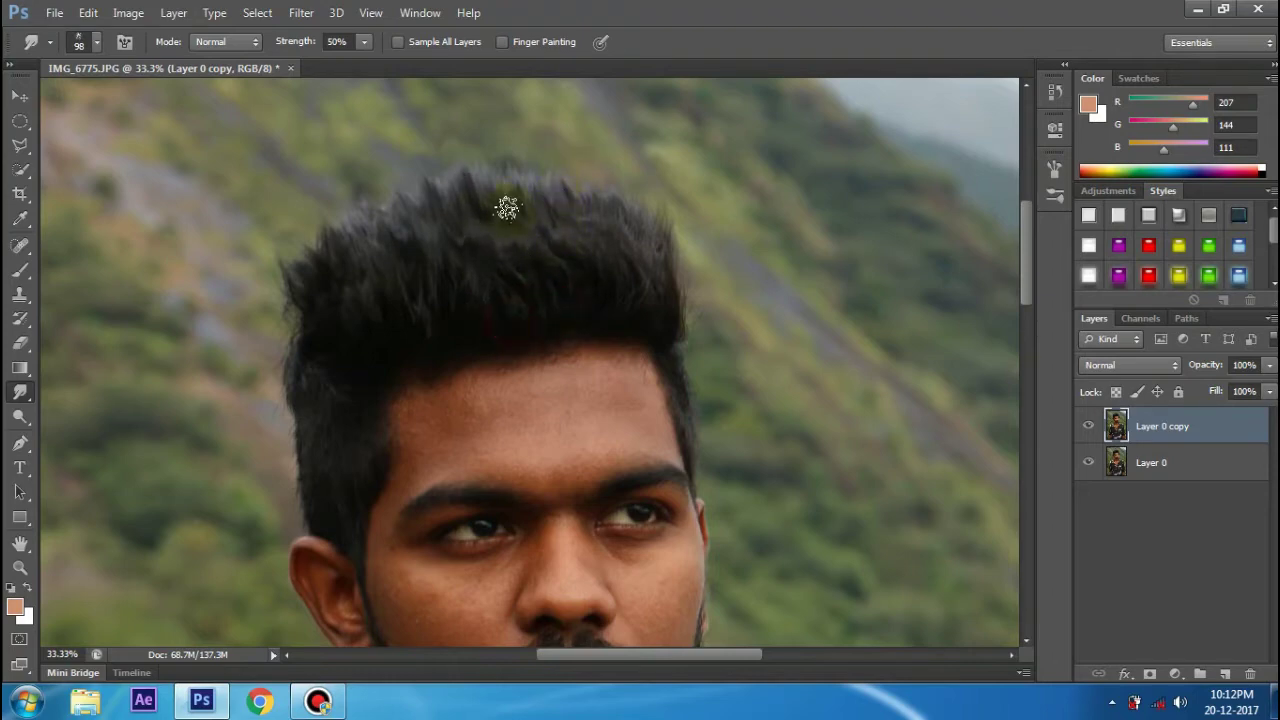
pyautogui.moveTo(600, 309); pyautogui.dragTo(603, 171)
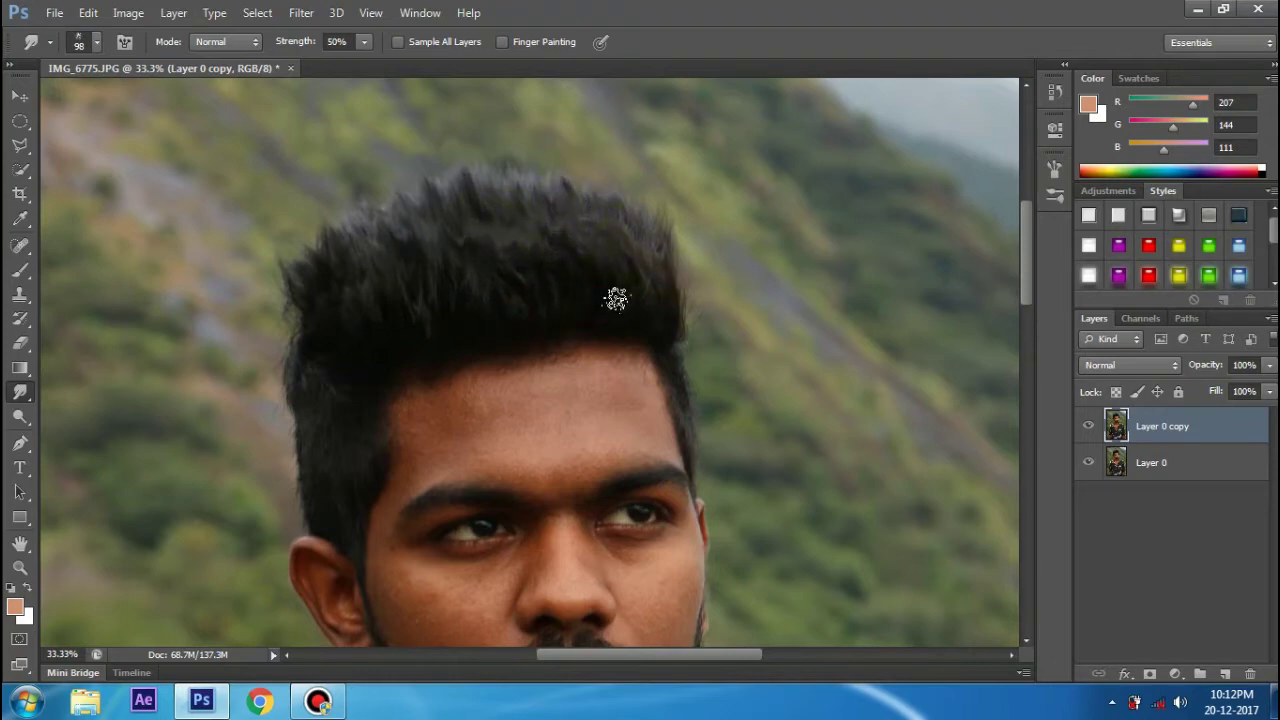
pyautogui.moveTo(616, 299); pyautogui.dragTo(608, 171)
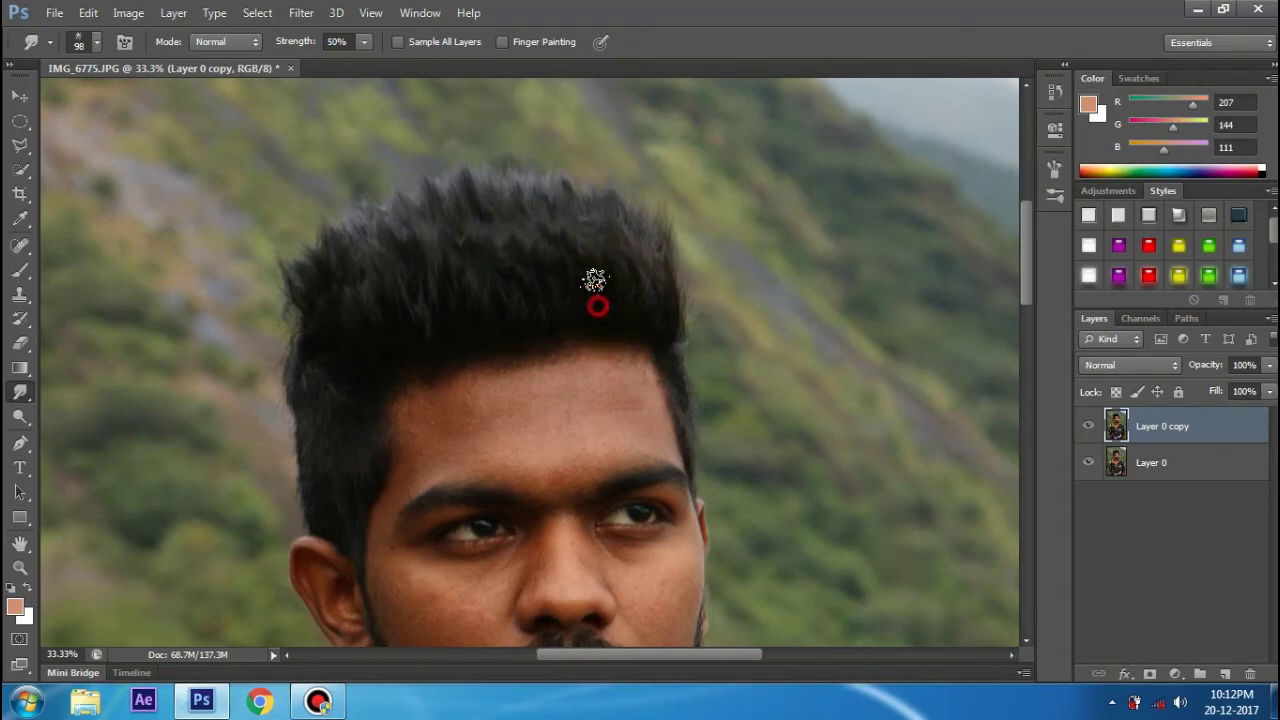
pyautogui.moveTo(600, 305); pyautogui.dragTo(590, 190)
pyautogui.moveTo(578, 310); pyautogui.dragTo(587, 191)
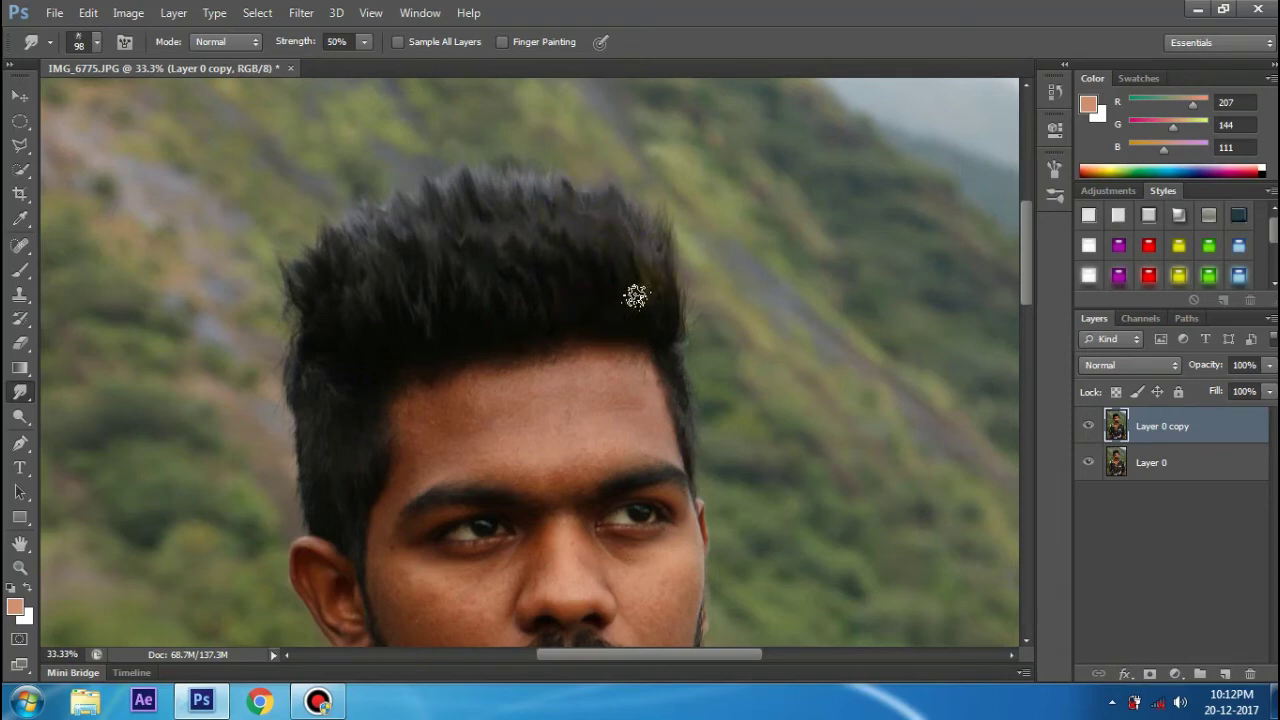
pyautogui.moveTo(634, 294); pyautogui.dragTo(634, 174)
pyautogui.moveTo(645, 285); pyautogui.dragTo(651, 151)
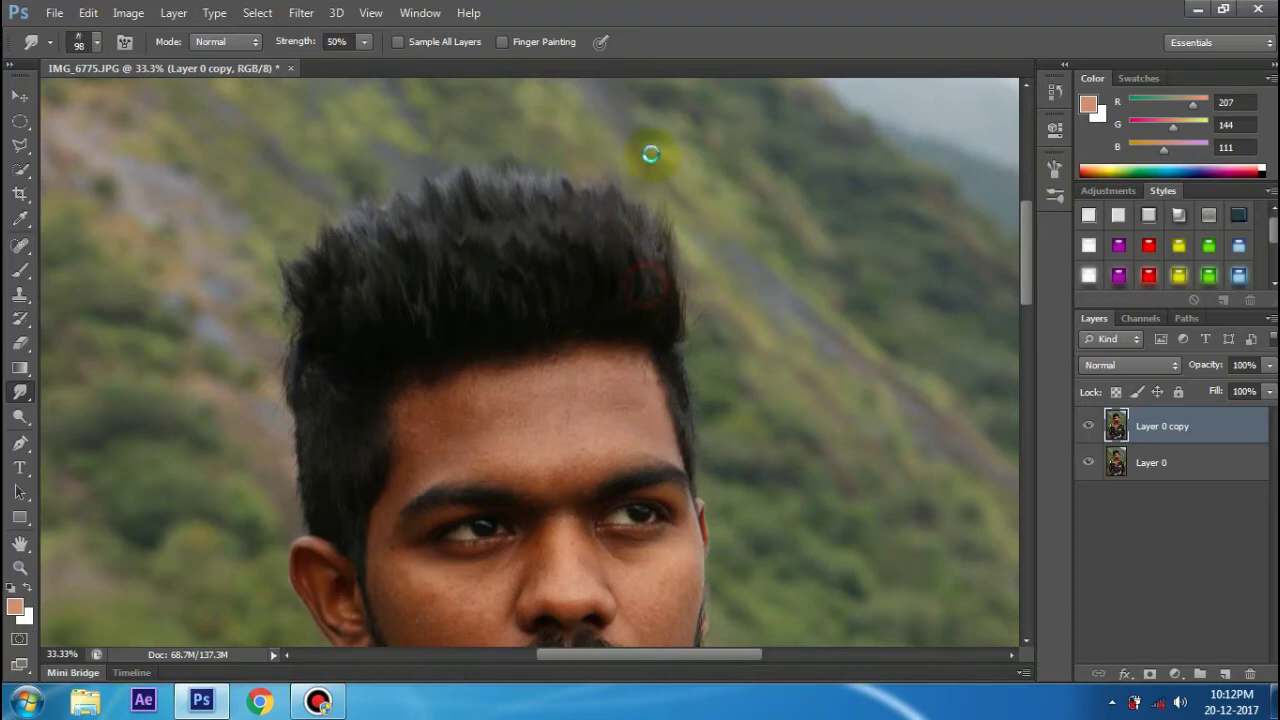
# Smudge more crown strands upward to raise the hair tips
pyautogui.scroll(1, 656, 286)
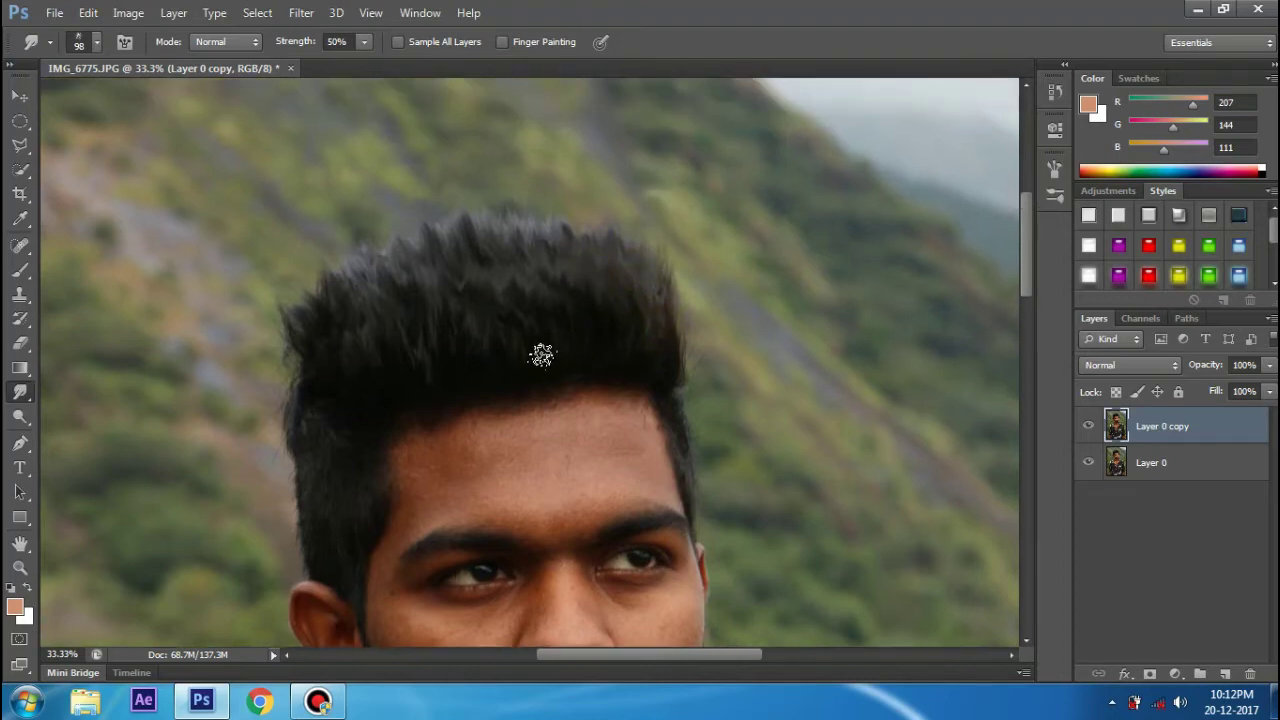
pyautogui.moveTo(541, 355); pyautogui.dragTo(537, 243)
pyautogui.moveTo(491, 357); pyautogui.dragTo(526, 217)
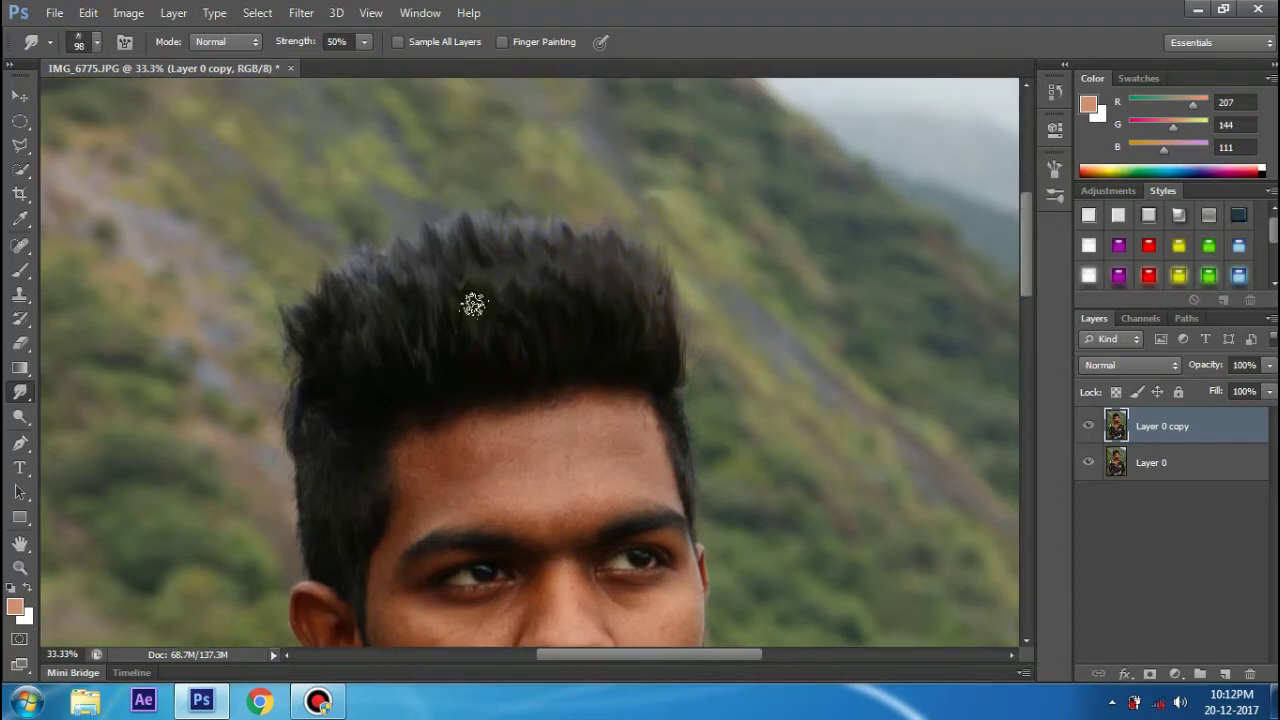
pyautogui.moveTo(414, 354); pyautogui.dragTo(423, 234)
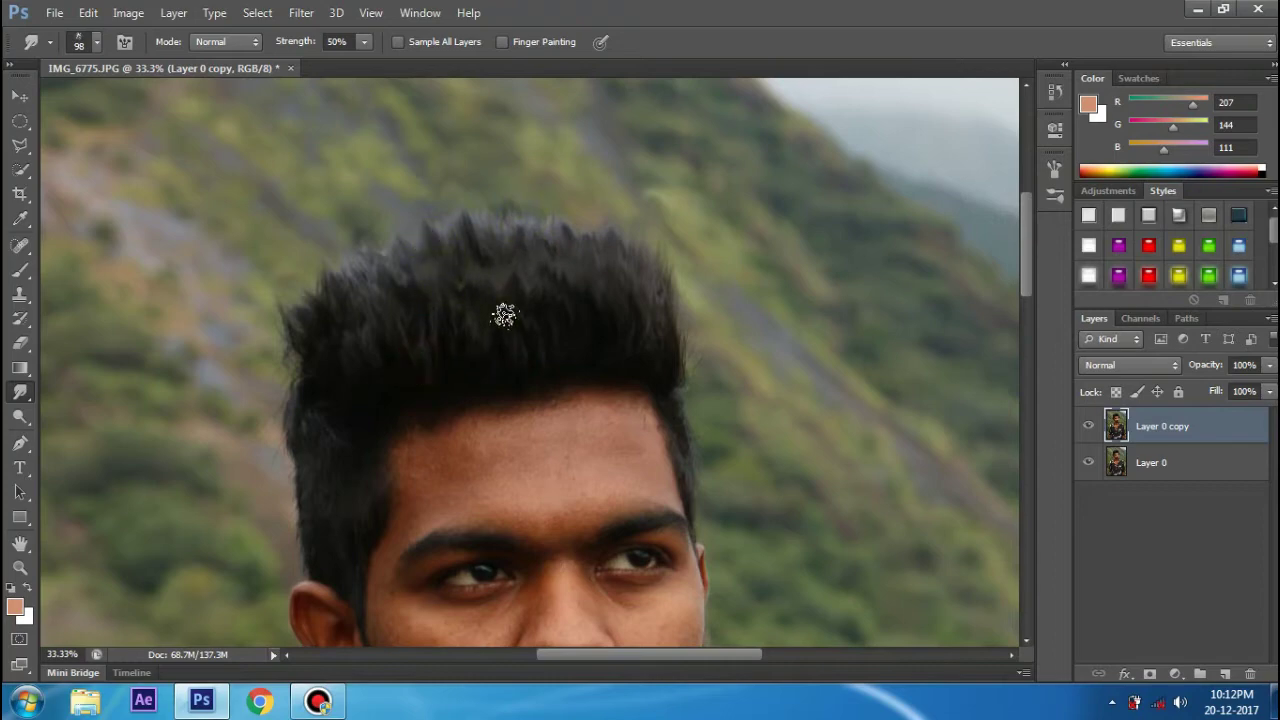
pyautogui.moveTo(500, 264); pyautogui.dragTo(492, 182)
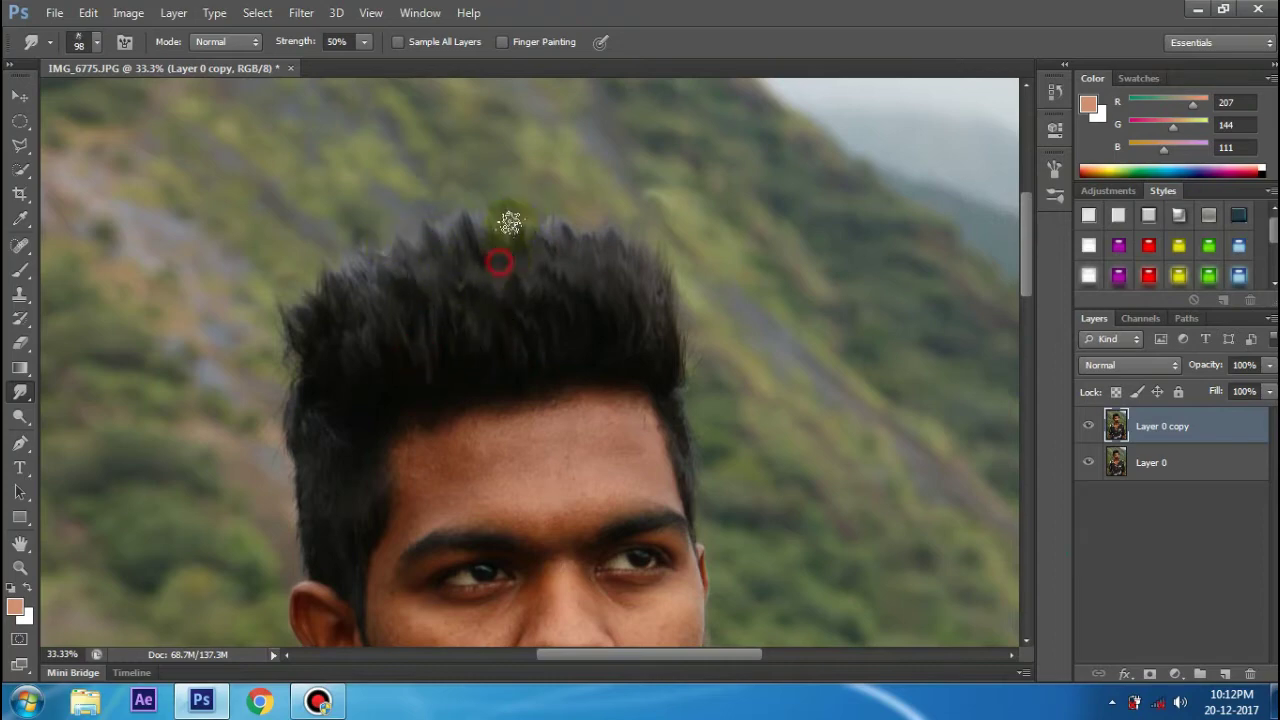
pyautogui.moveTo(491, 280); pyautogui.dragTo(476, 200)
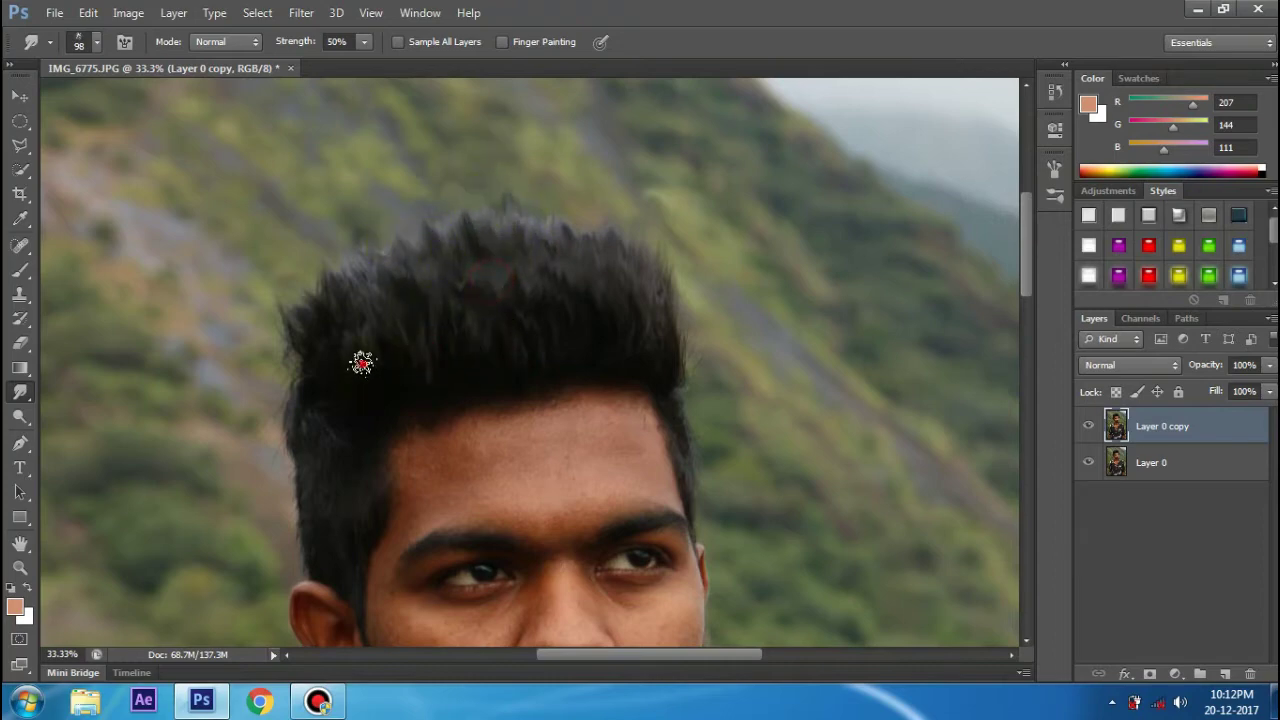
# Spike up the upper-left hair edge with upward smudge strokes
pyautogui.moveTo(361, 363); pyautogui.dragTo(366, 211)
pyautogui.moveTo(340, 333); pyautogui.dragTo(349, 209)
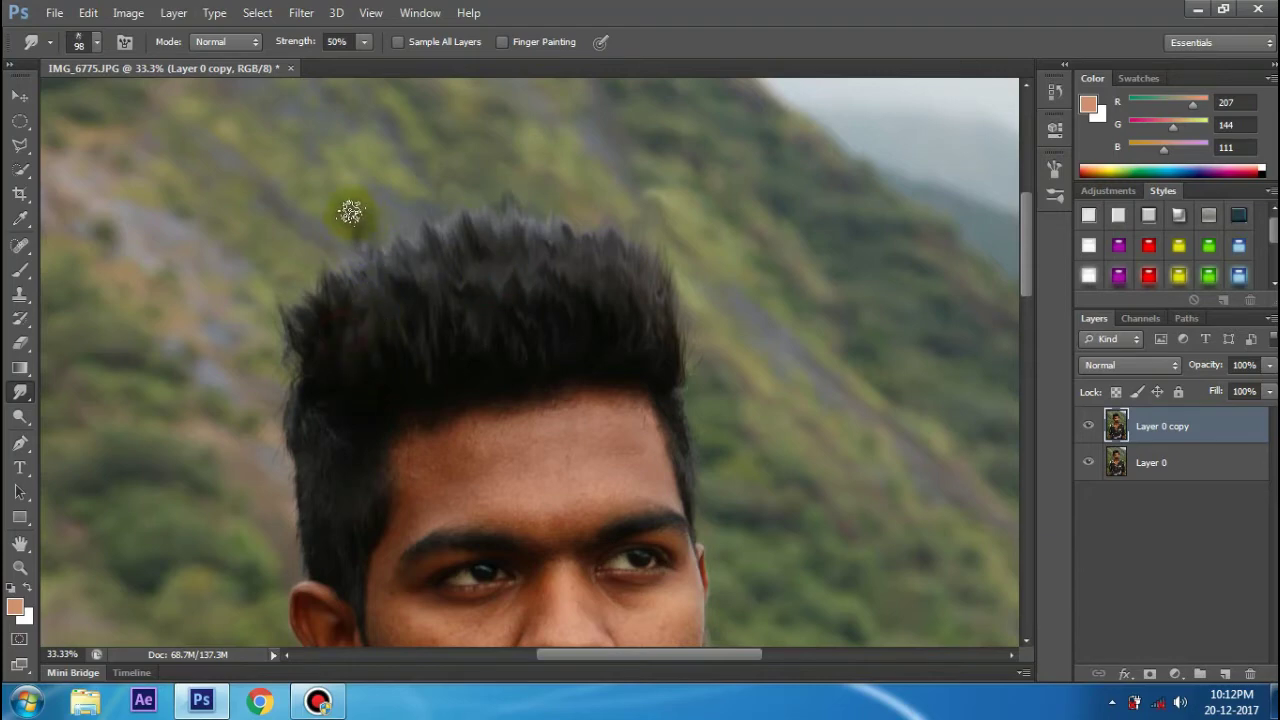
pyautogui.moveTo(315, 372); pyautogui.dragTo(309, 209)
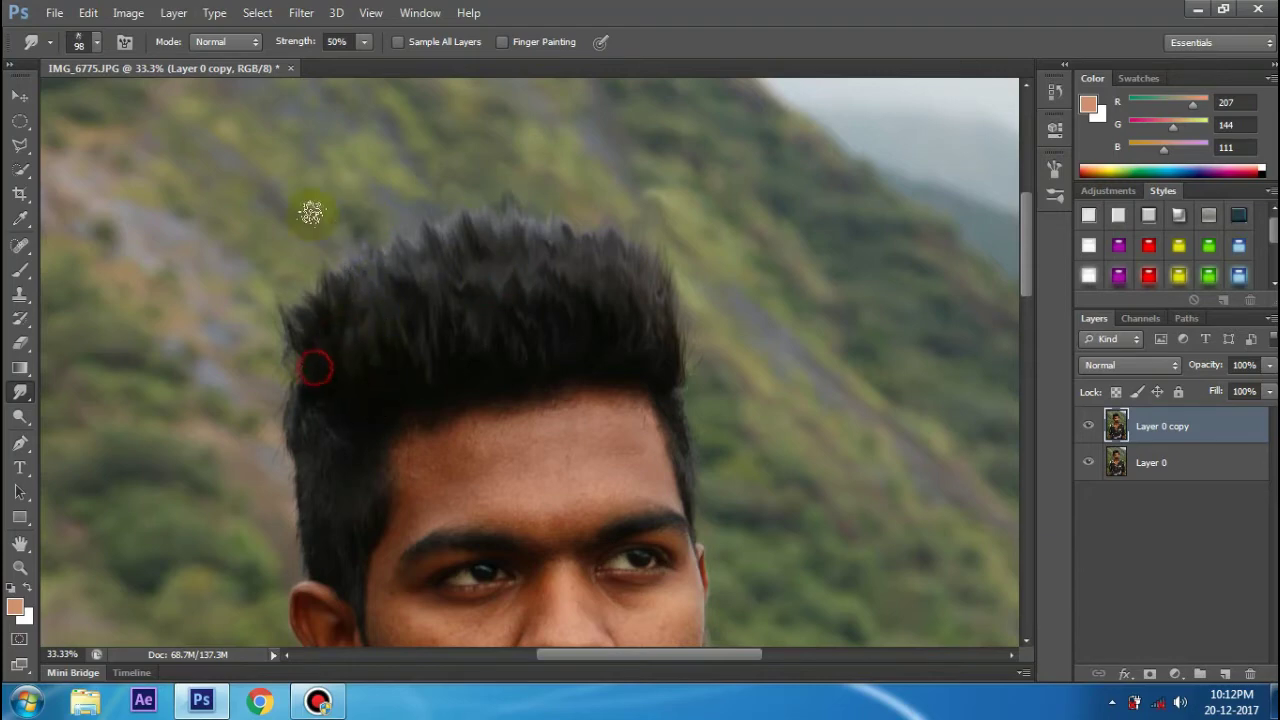
pyautogui.moveTo(303, 346); pyautogui.dragTo(306, 300)
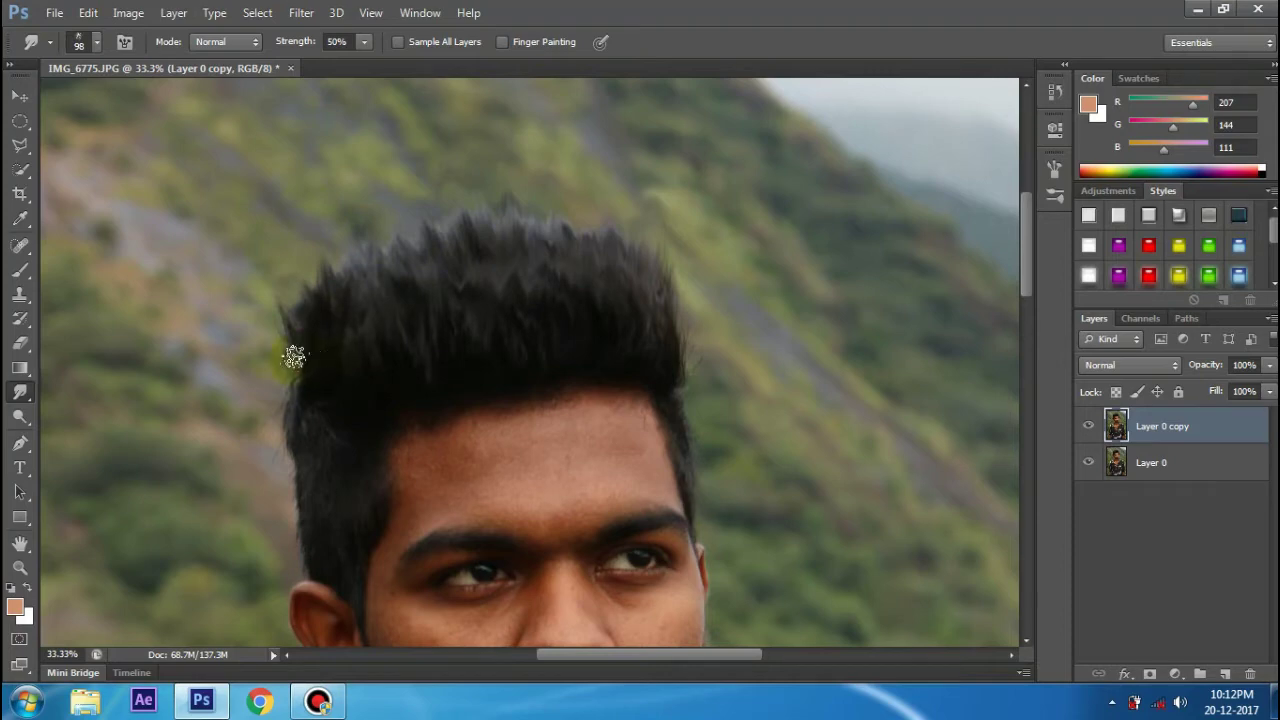
pyautogui.moveTo(294, 357); pyautogui.dragTo(280, 243)
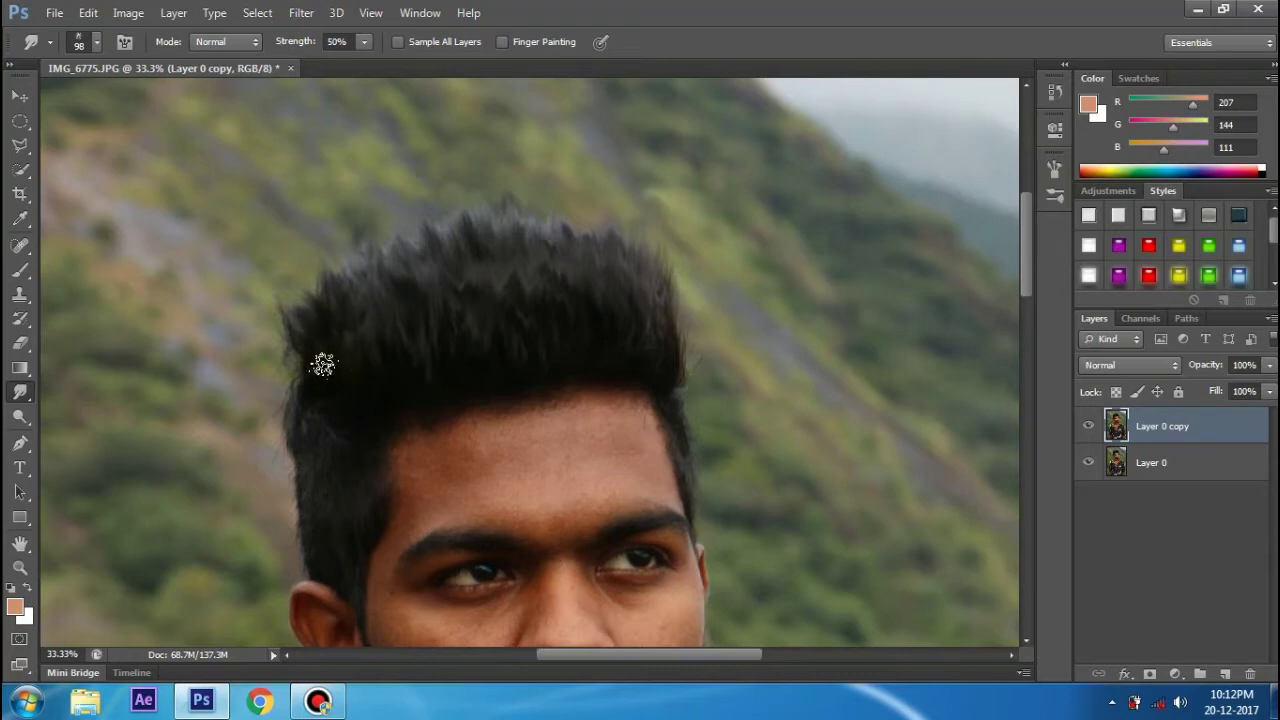
pyautogui.moveTo(306, 368); pyautogui.dragTo(290, 290)
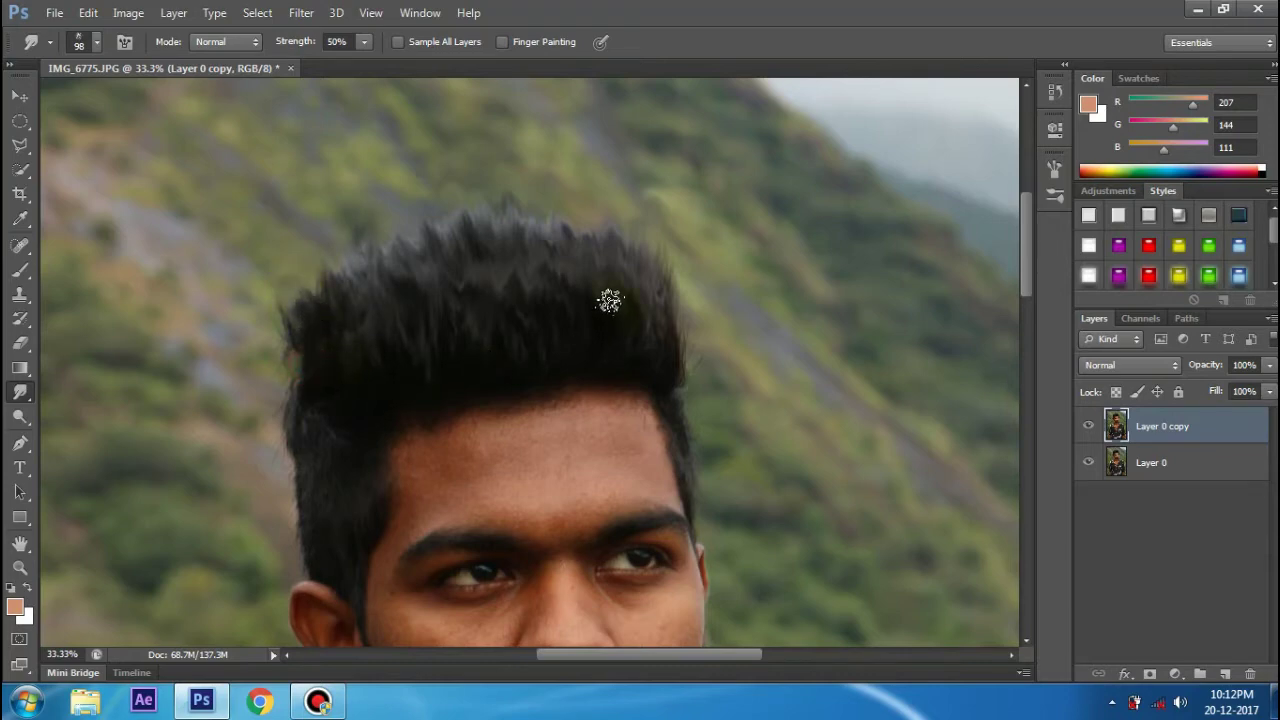
# Pull the right hair edge outward and upward with the Smudge tool
pyautogui.scroll(-3, 609, 300)
pyautogui.moveTo(668, 289); pyautogui.dragTo(714, 180)
pyautogui.moveTo(667, 267); pyautogui.dragTo(697, 160)
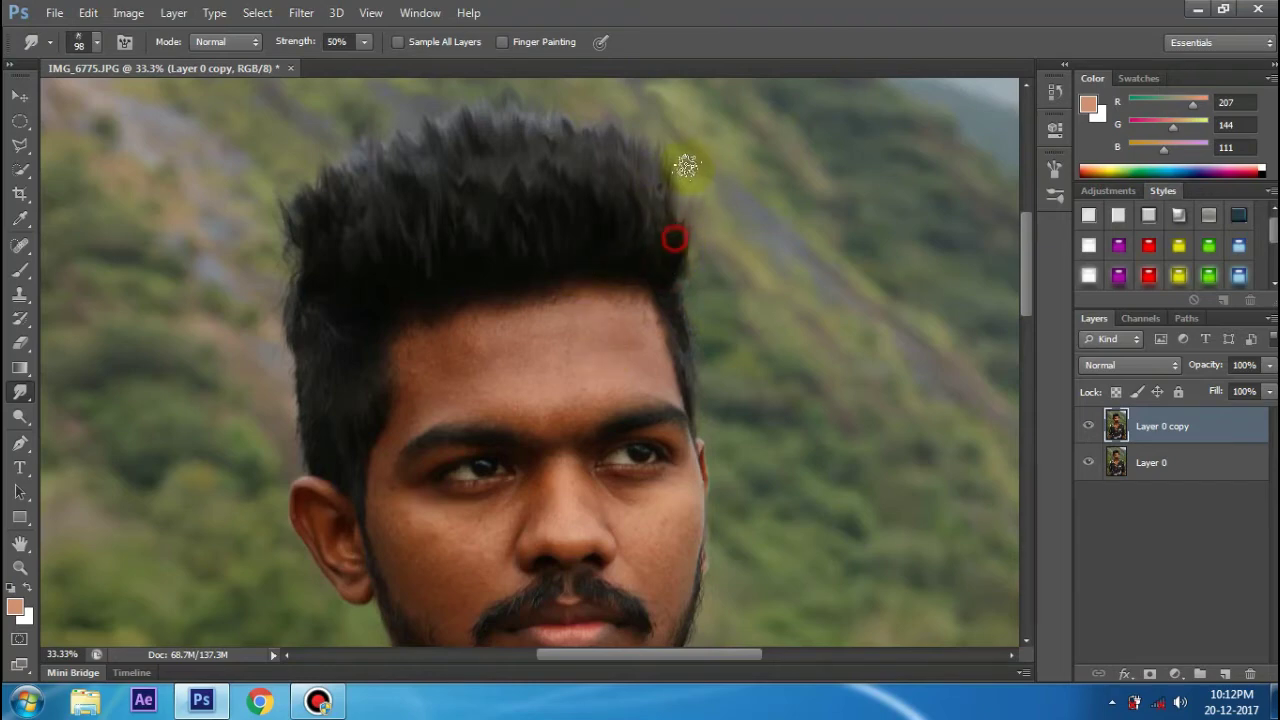
pyautogui.moveTo(674, 234); pyautogui.dragTo(686, 200)
pyautogui.scroll(-3, 607, 272)
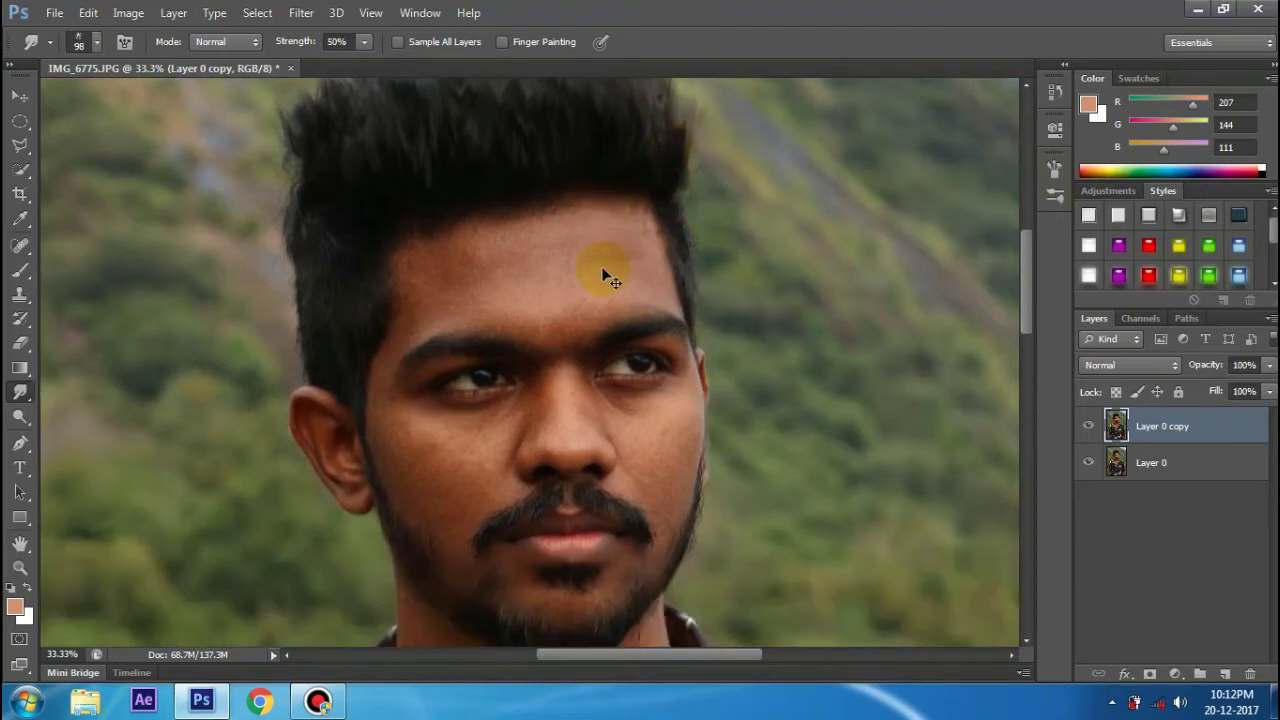
pyautogui.hotkey('ctrl', '-')
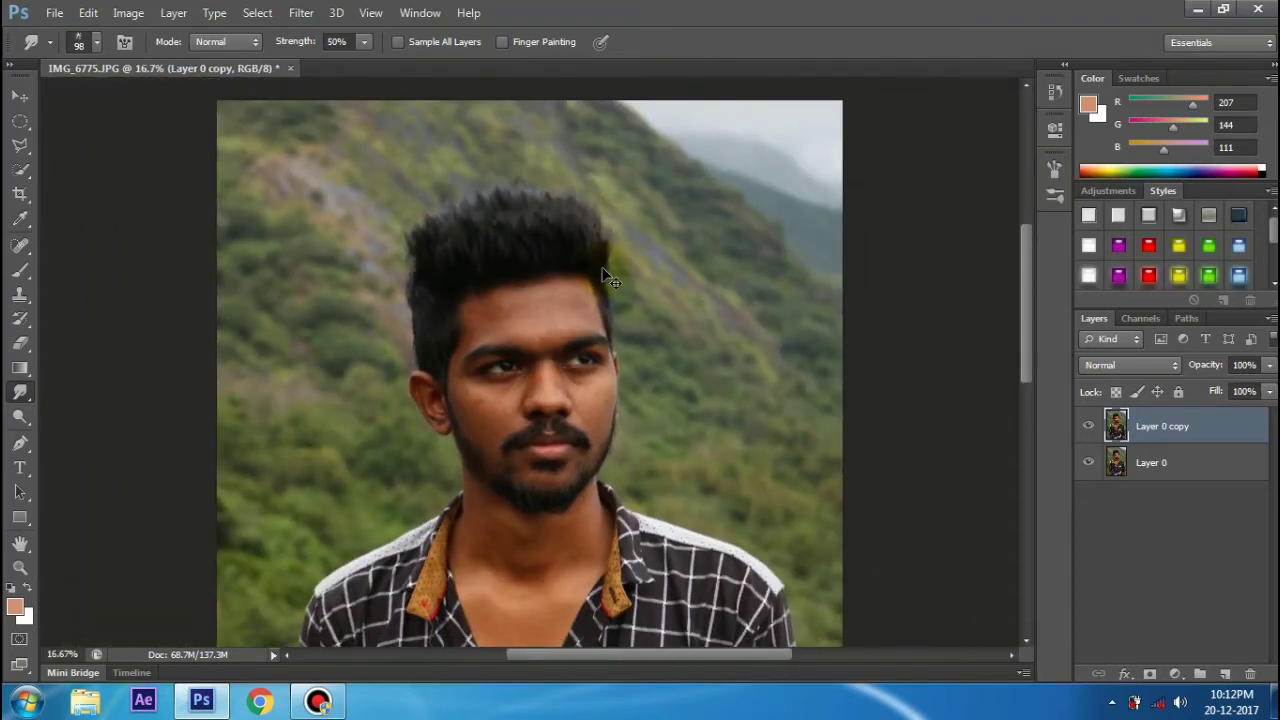
pyautogui.hotkey('ctrl', '+')
pyautogui.hotkey('ctrl', '+')
pyautogui.scroll(3, 455, 268)
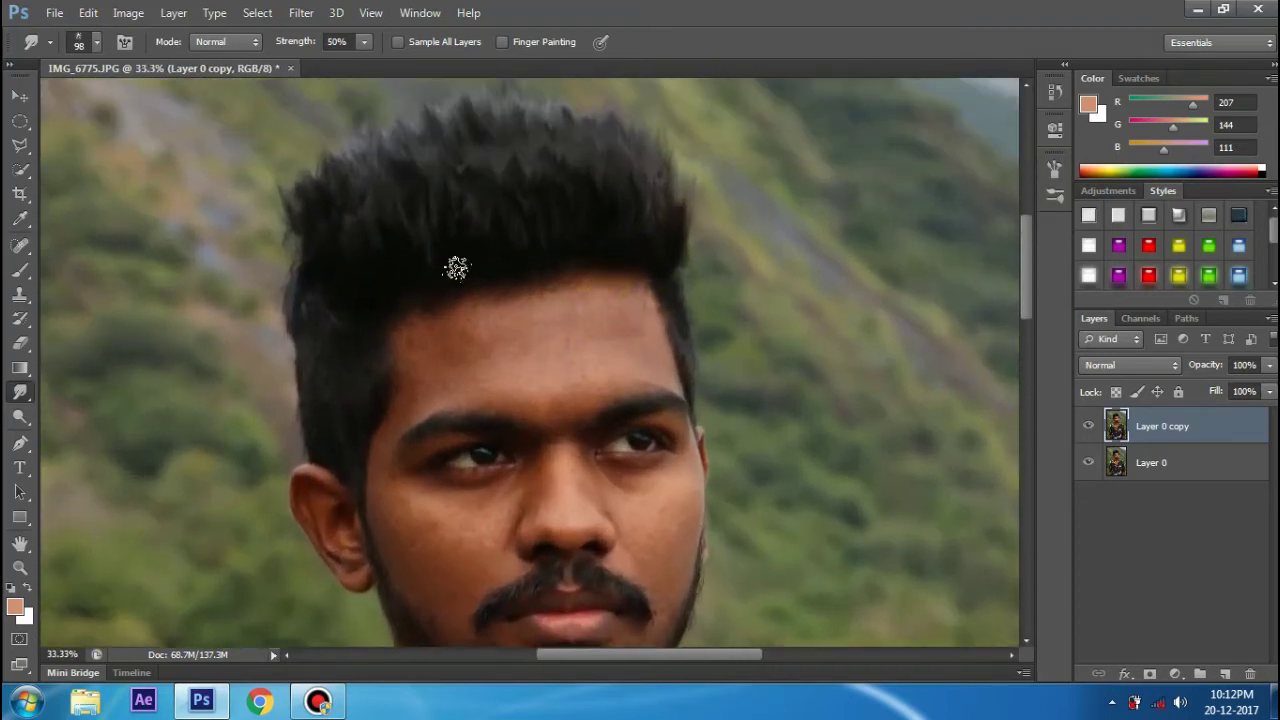
pyautogui.scroll(2, 455, 268)
pyautogui.scroll(-1, 603, 343)
pyautogui.click(1088, 428)
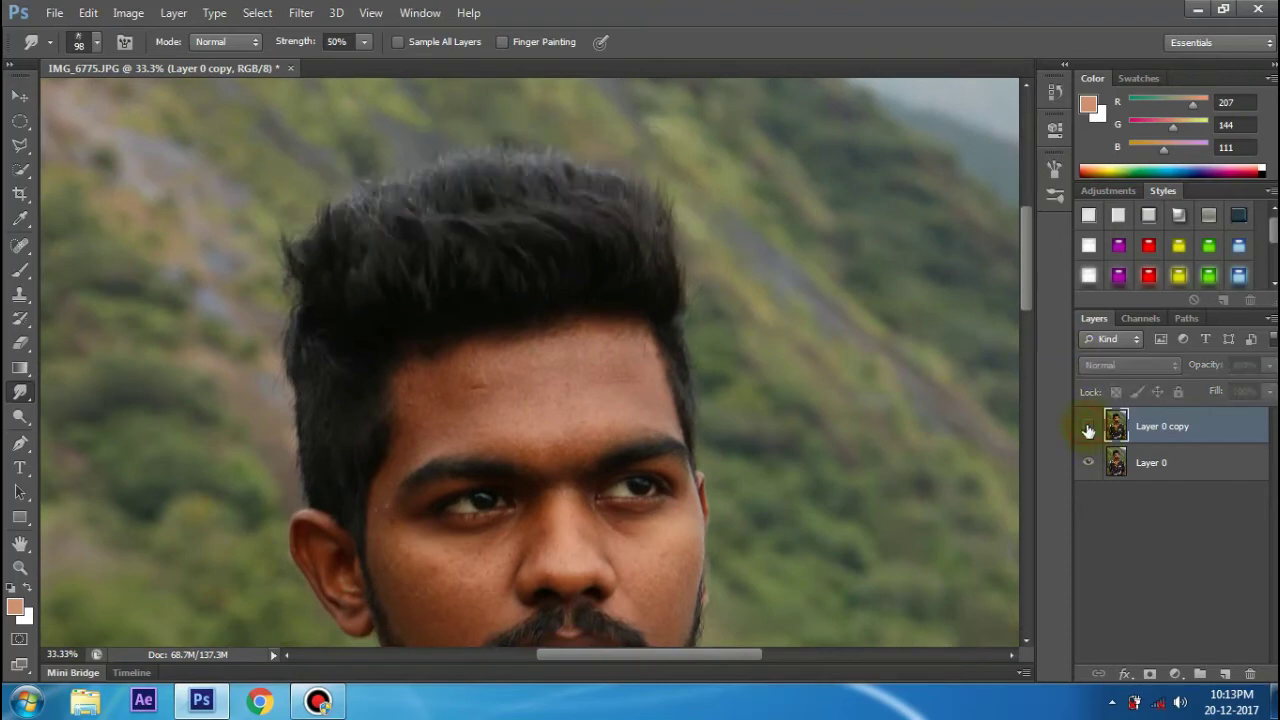
pyautogui.click(1088, 428)
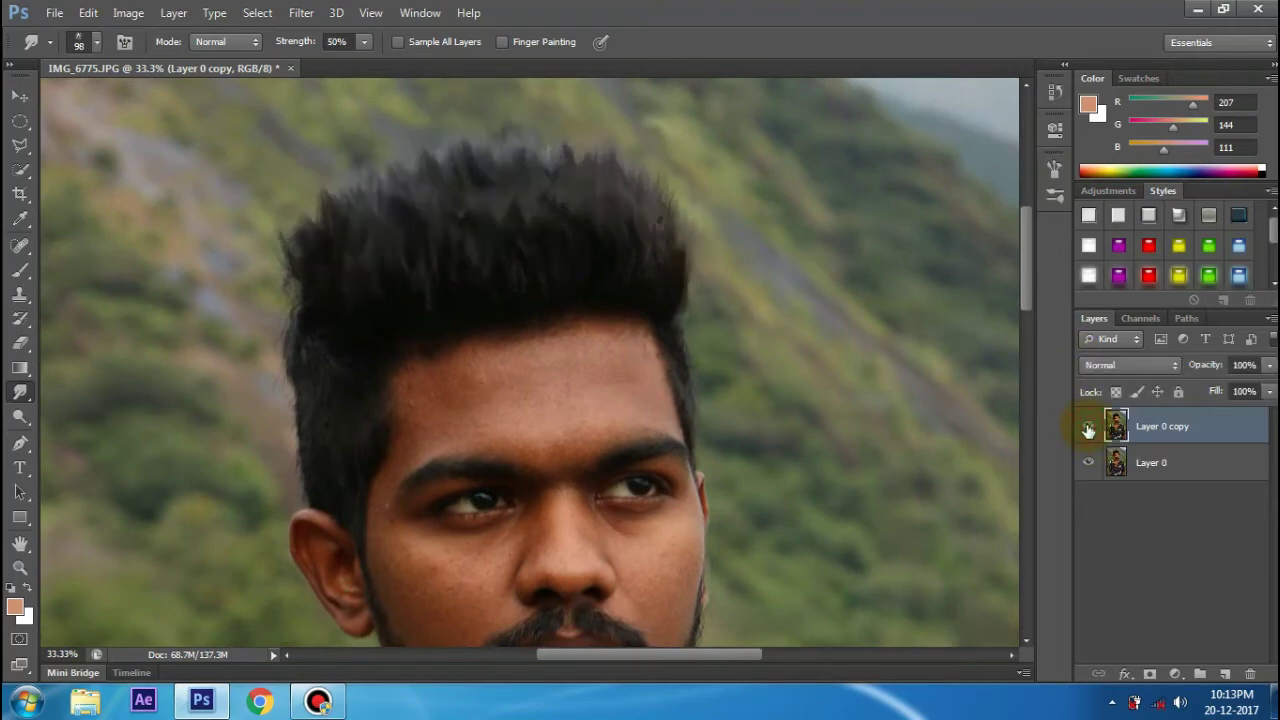
pyautogui.click(1088, 428)
pyautogui.click(1088, 428)
pyautogui.click(1088, 428)
pyautogui.scroll(-1, 588, 454)
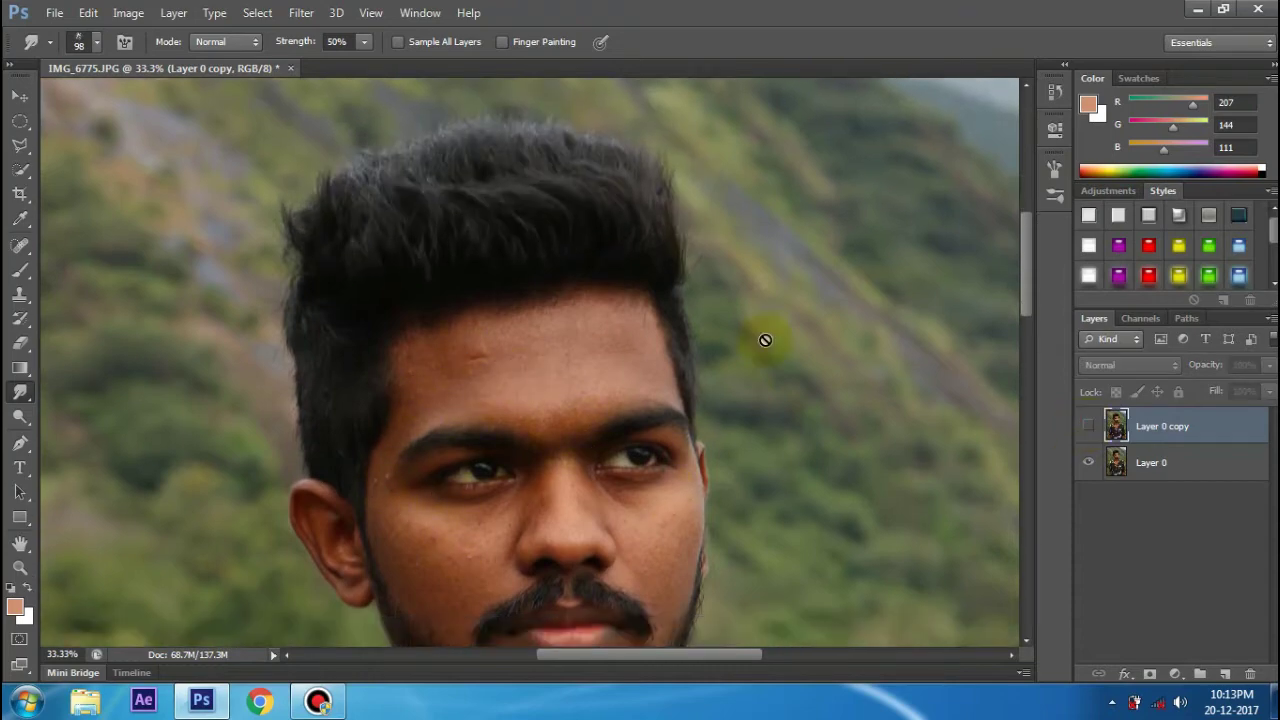
pyautogui.click(1088, 428)
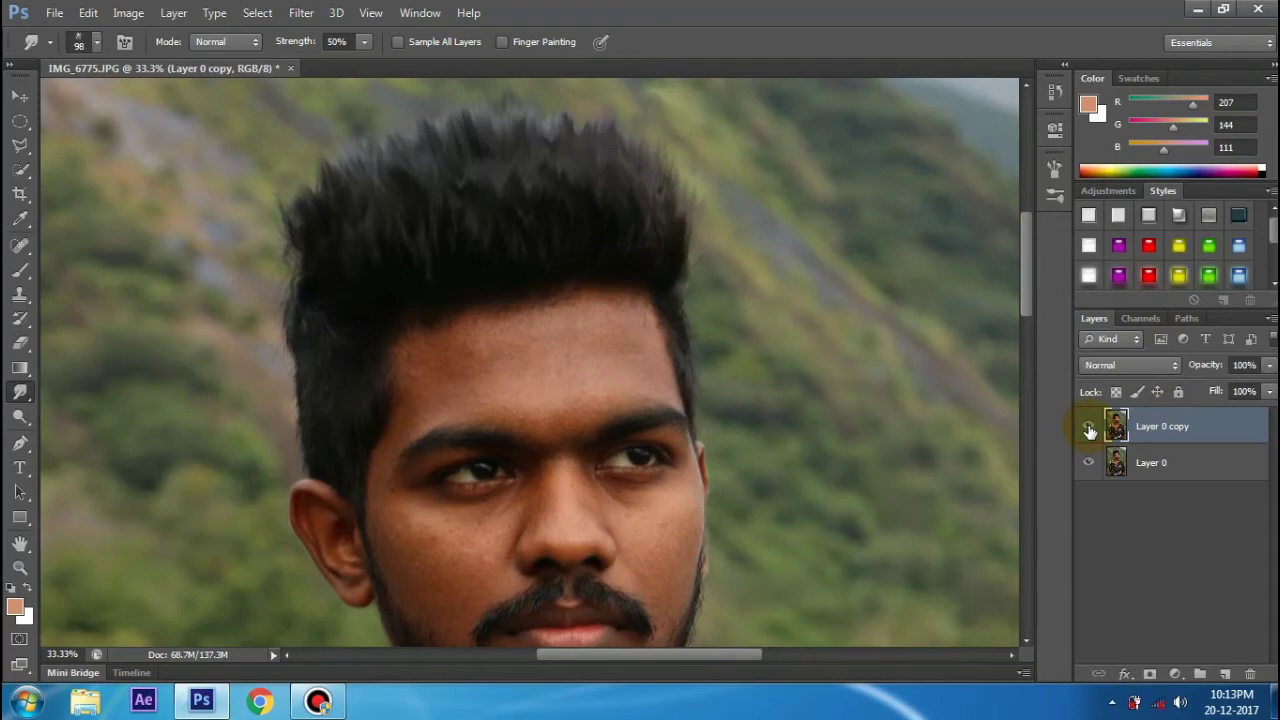
pyautogui.click(1088, 428)
pyautogui.click(1088, 428)
pyautogui.scroll(-1, 780, 382)
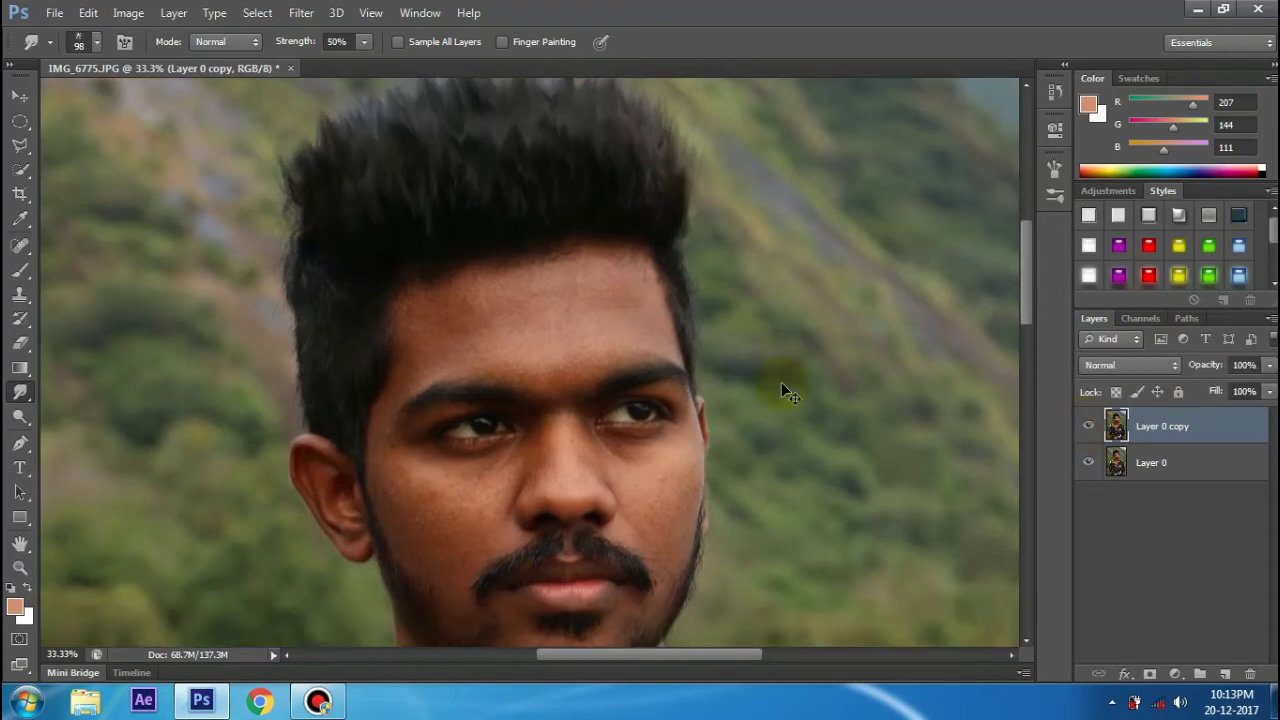
pyautogui.hotkey('ctrl', '-')
pyautogui.hotkey('ctrl', '-')
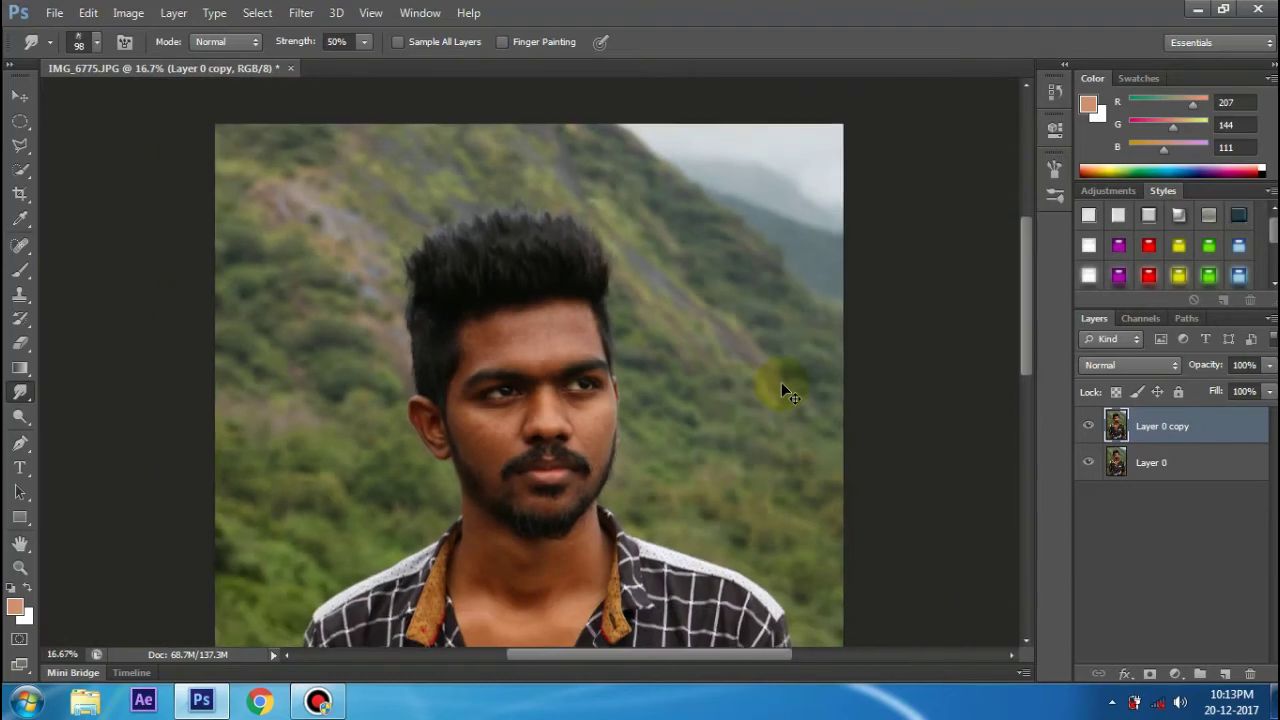
pyautogui.hotkey('ctrl', '+')
pyautogui.scroll(1, 503, 207)
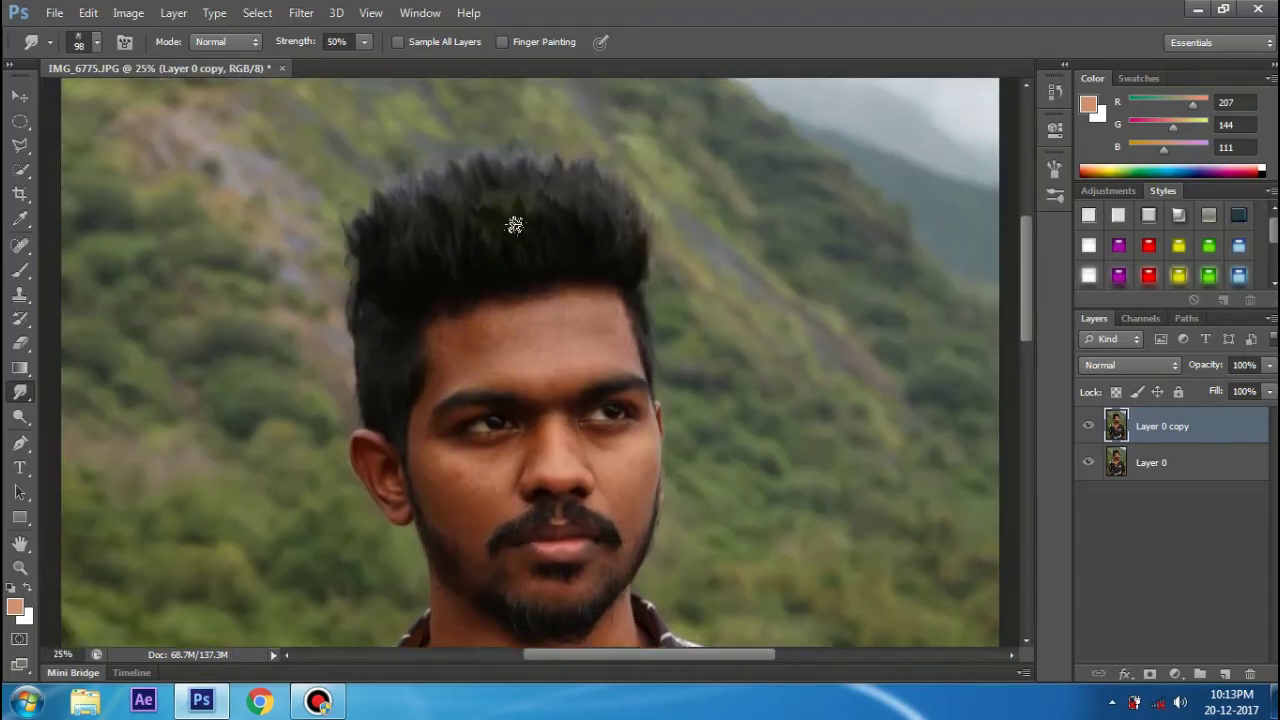
# Brighten the portrait with Brightness/Contrast at Brightness 21
pyautogui.click(128, 12)
pyautogui.moveTo(156, 60)
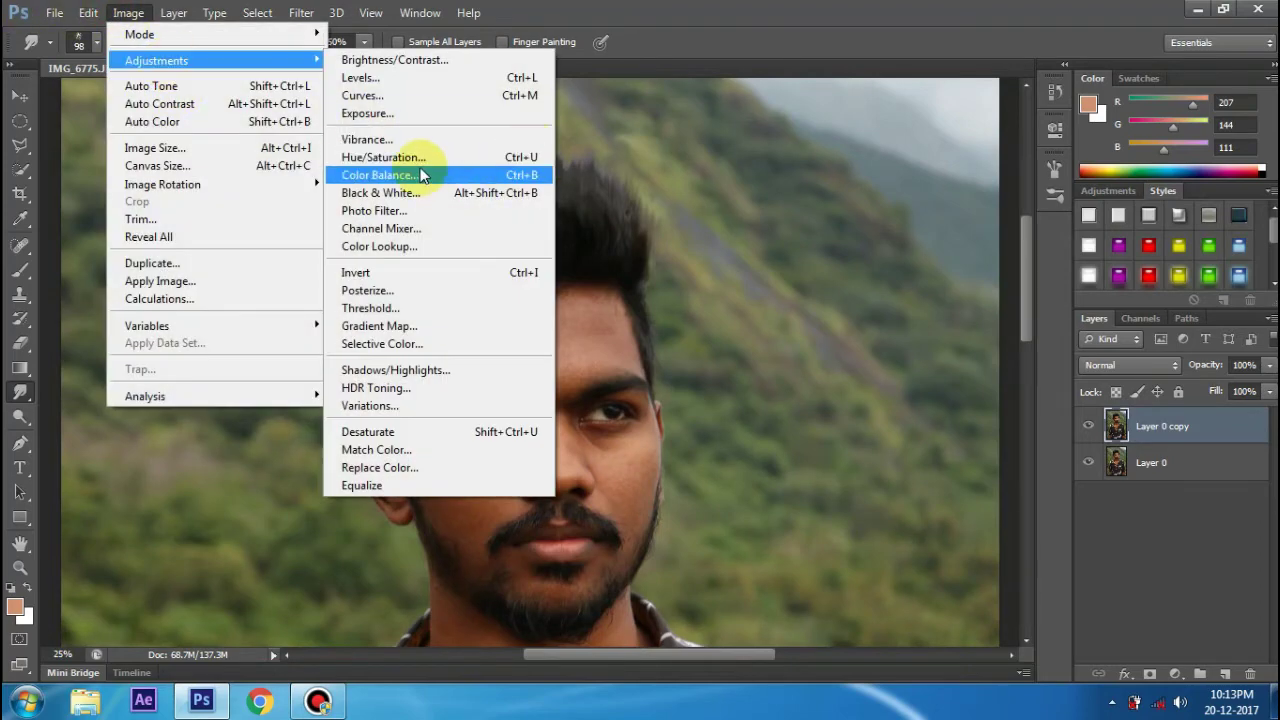
pyautogui.click(410, 60)
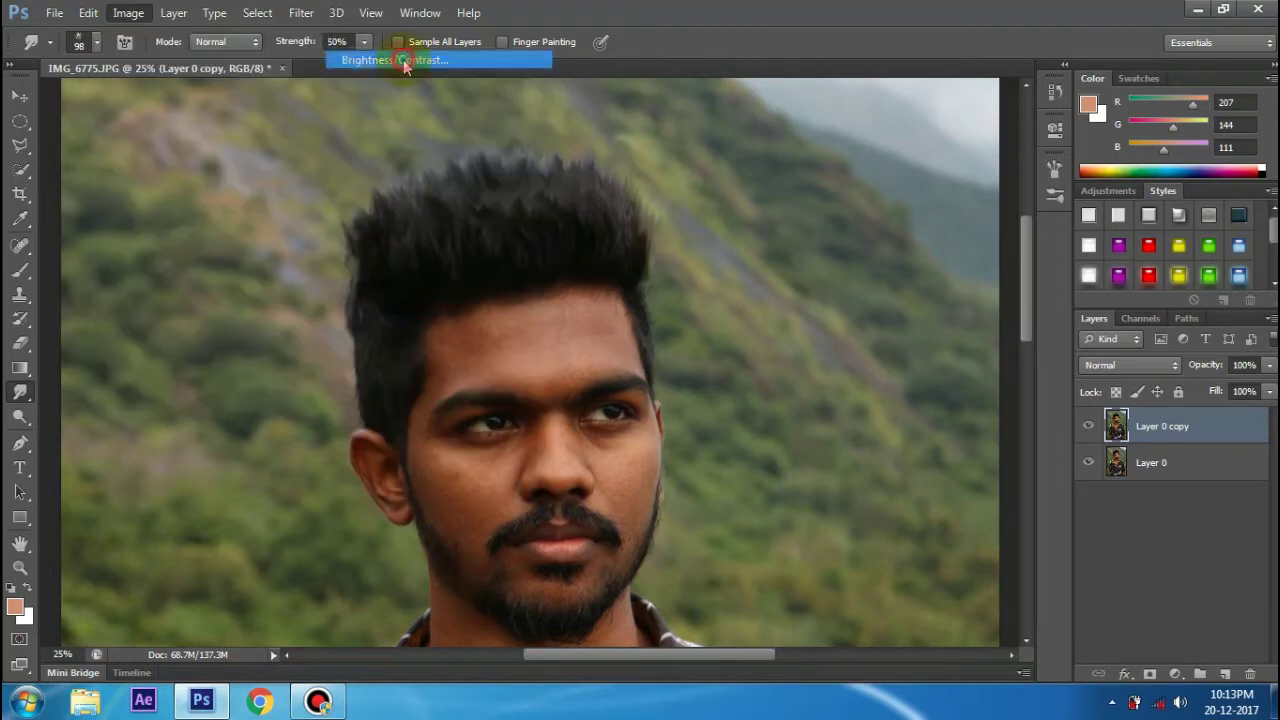
pyautogui.moveTo(1014, 284); pyautogui.dragTo(1030, 287)
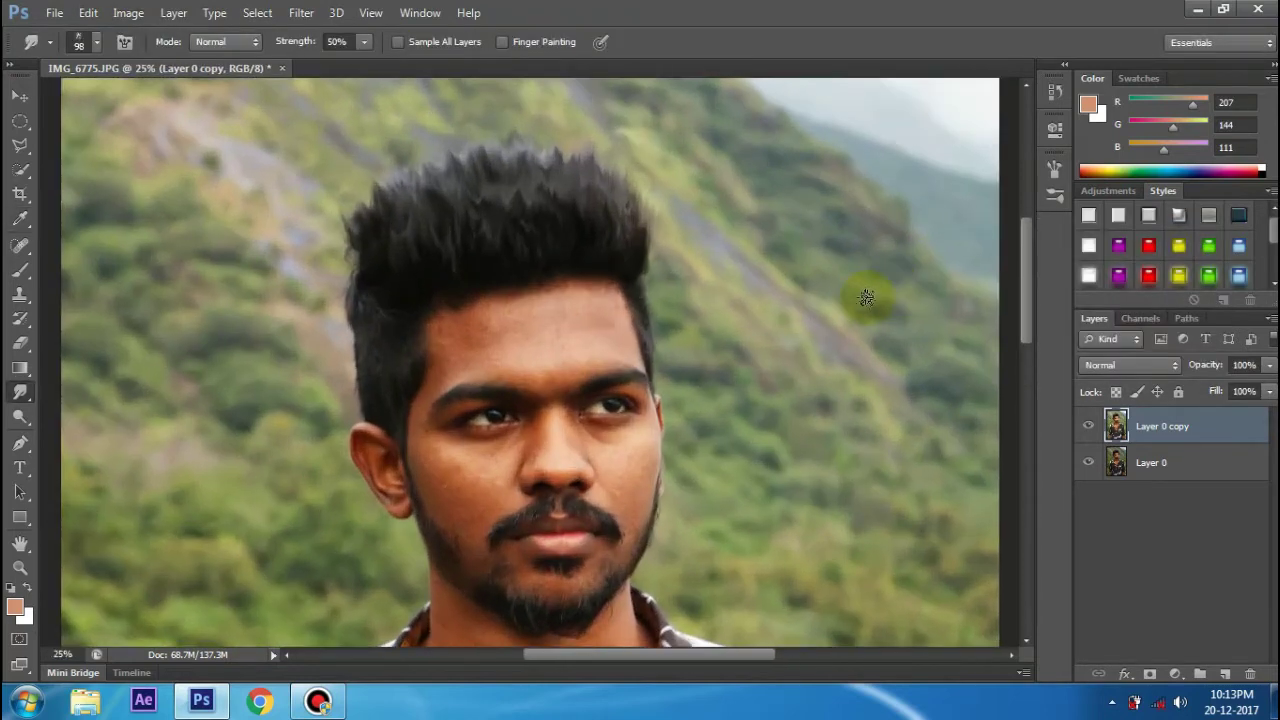
# Zoom the portrait to 33.3% and bring up the Open dialog
pyautogui.scroll(-3, 546, 444)
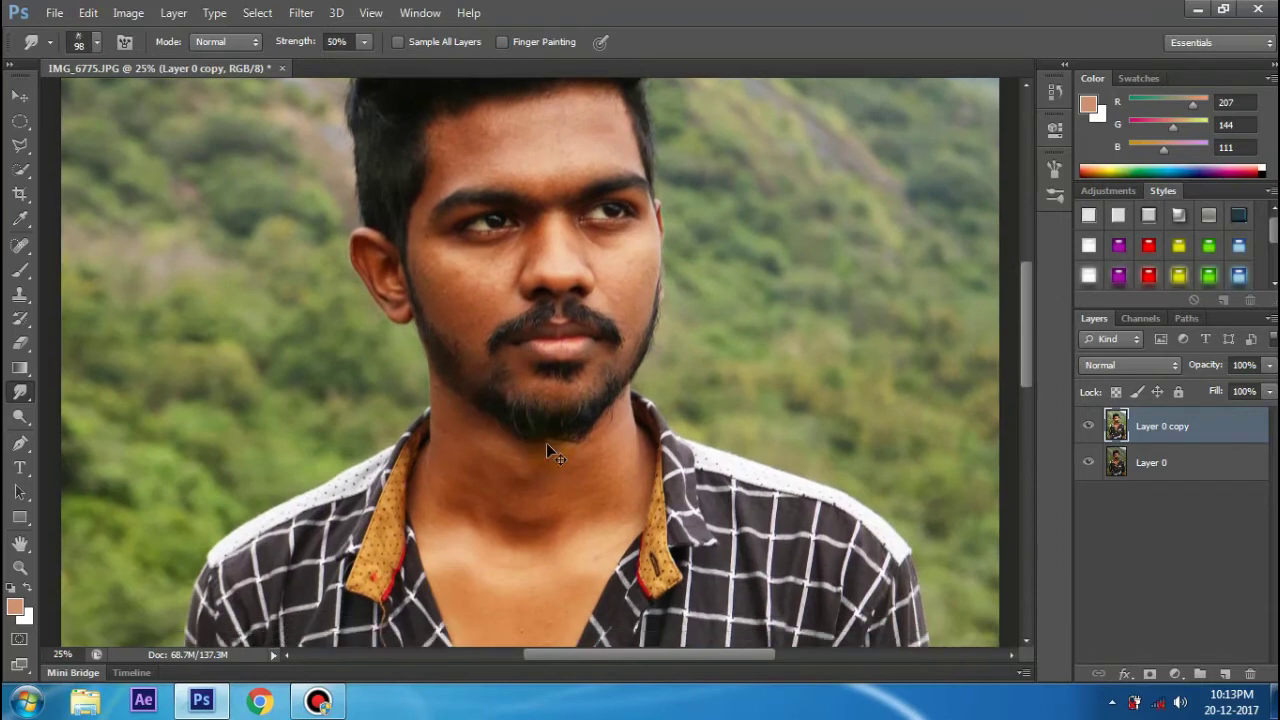
pyautogui.scroll(1, 546, 443)
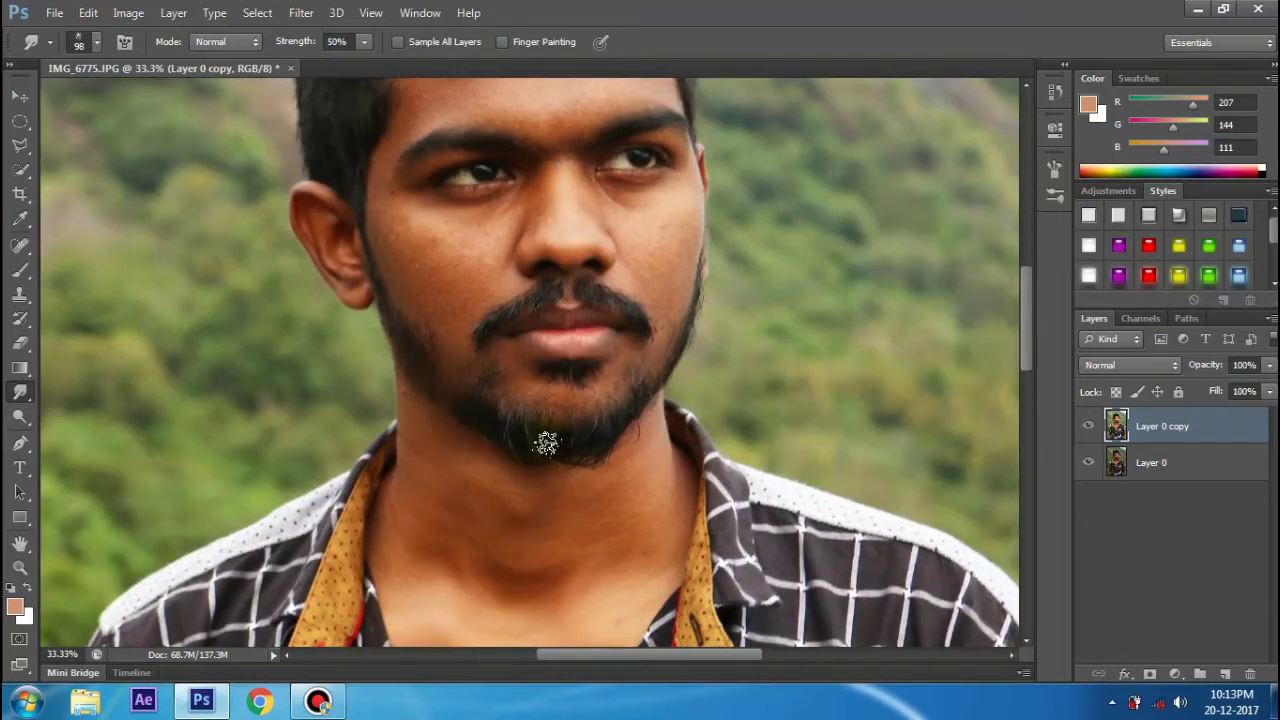
pyautogui.scroll(1, 546, 444)
pyautogui.hotkey('ctrl', 'o')
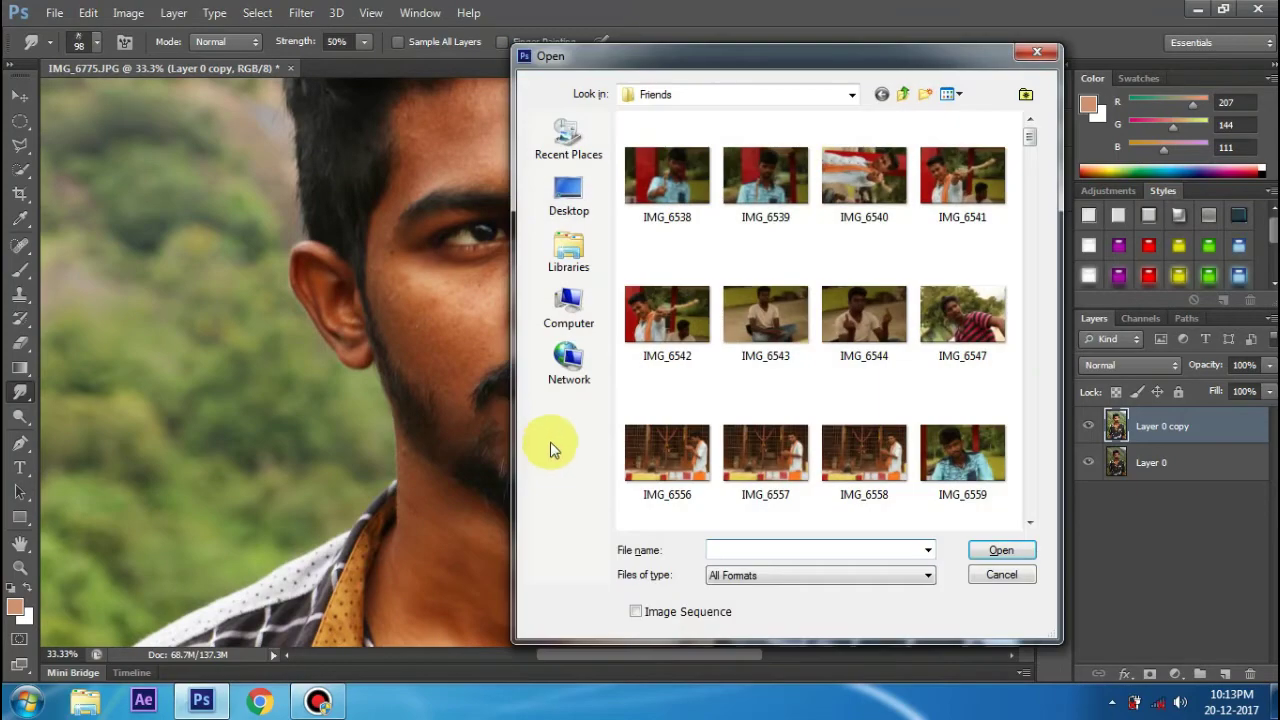
# Open the beard photo from Pictures and zoom to 200% with the Polygonal Lasso
pyautogui.click(569, 252)
pyautogui.doubleClick(686, 197)
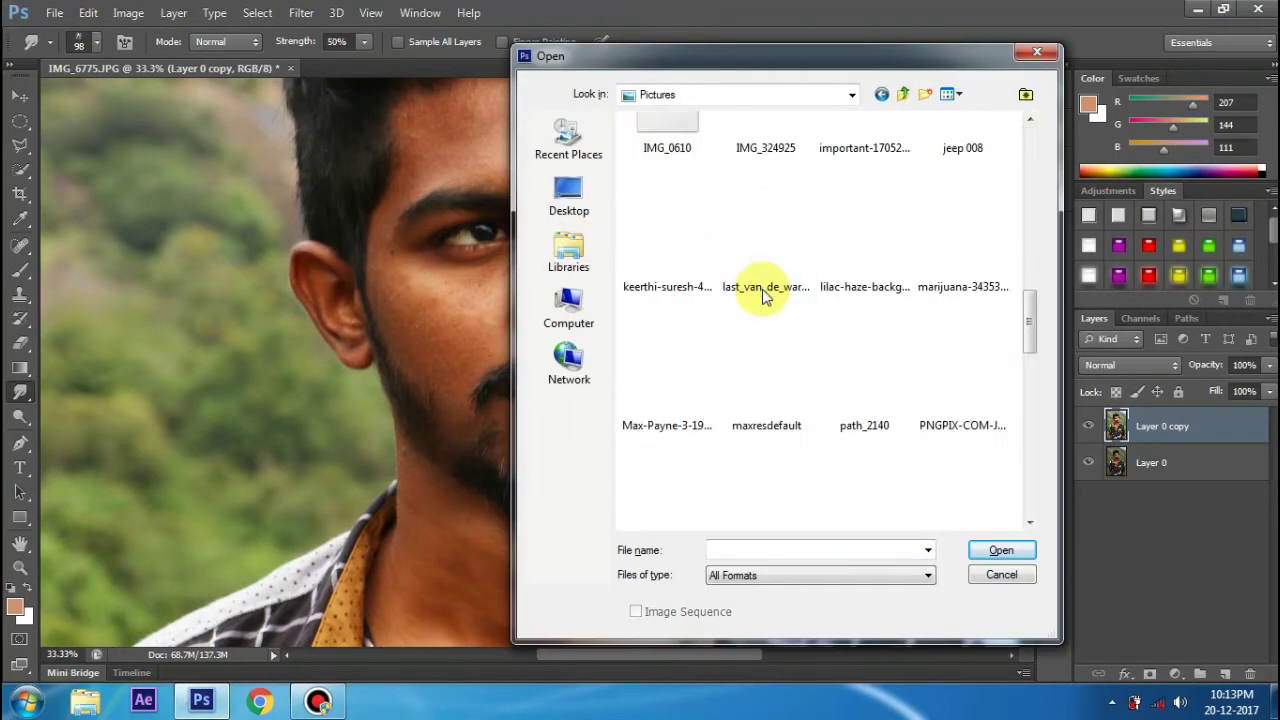
pyautogui.doubleClick(755, 215)
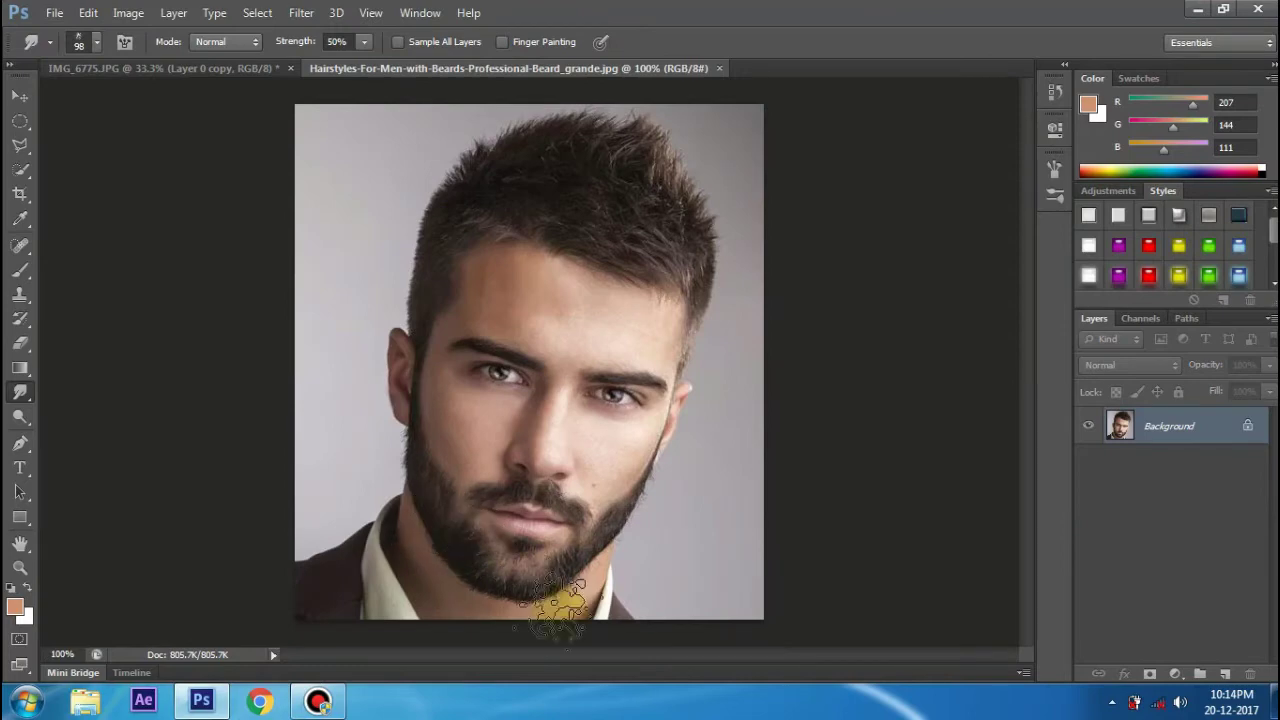
pyautogui.click(19, 122)
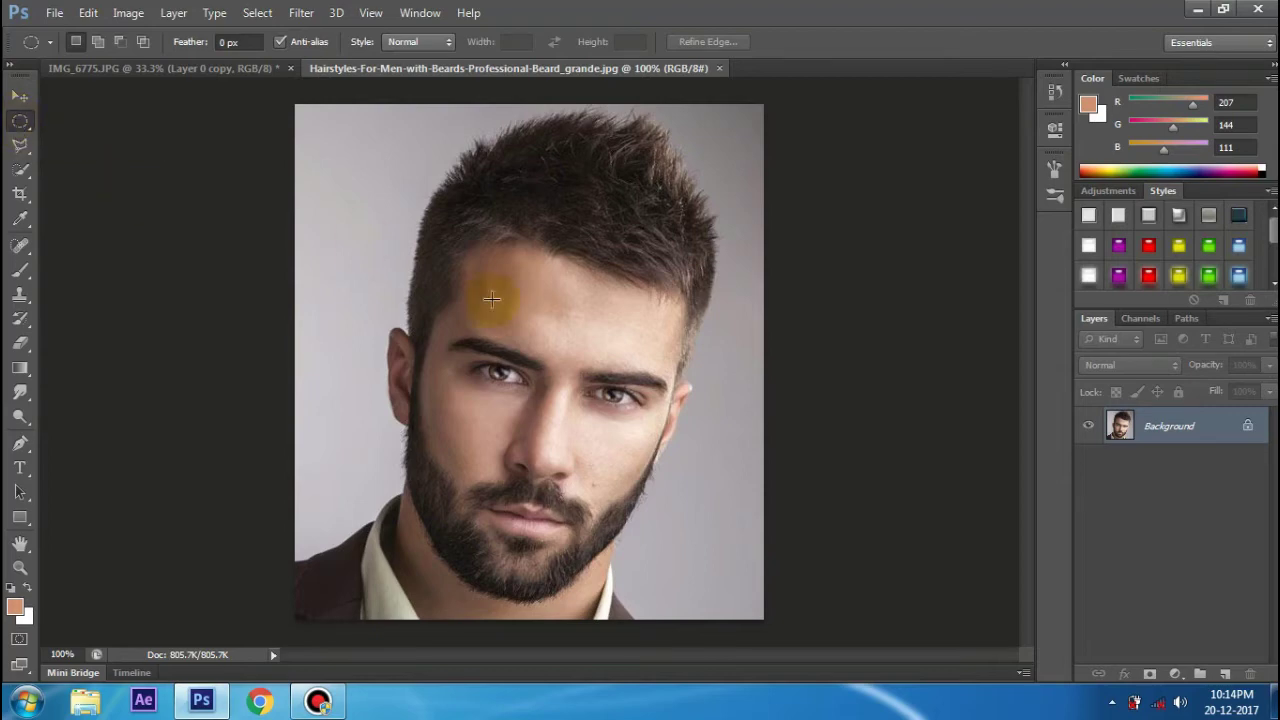
pyautogui.press('l')
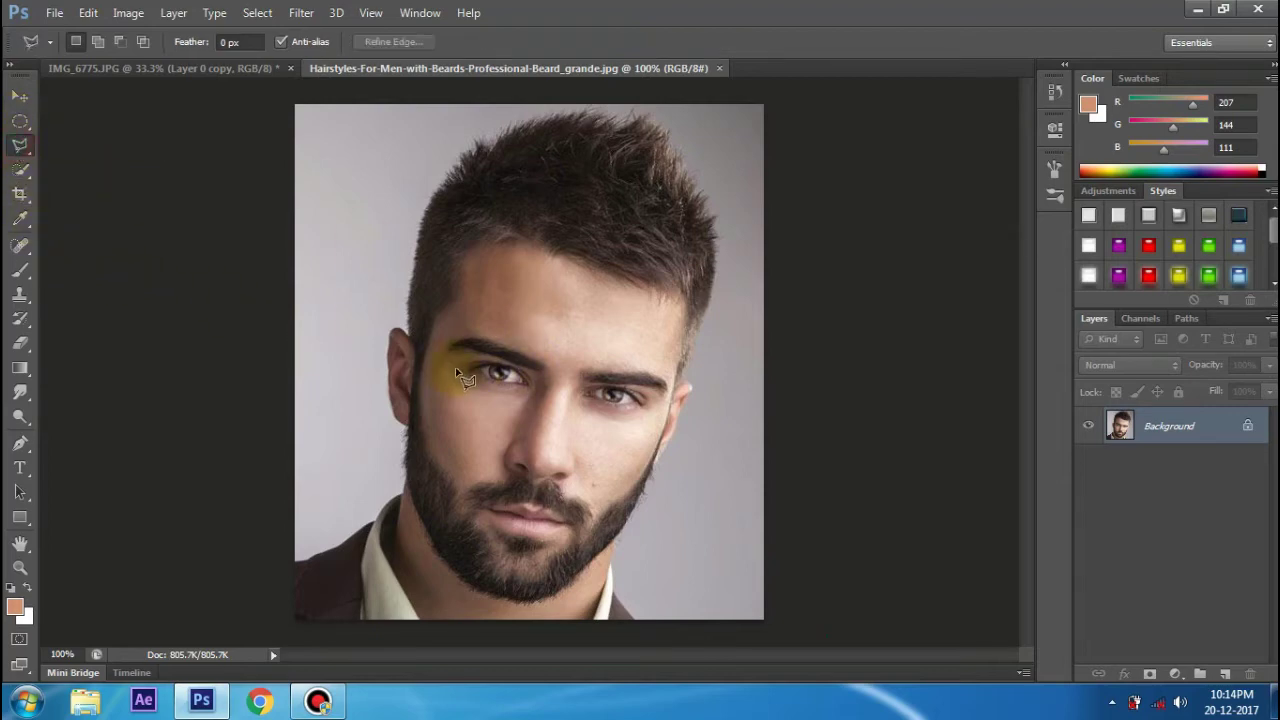
pyautogui.hotkey('ctrl', '+')
pyautogui.scroll(-3, 651, 343)
pyautogui.click(313, 204)
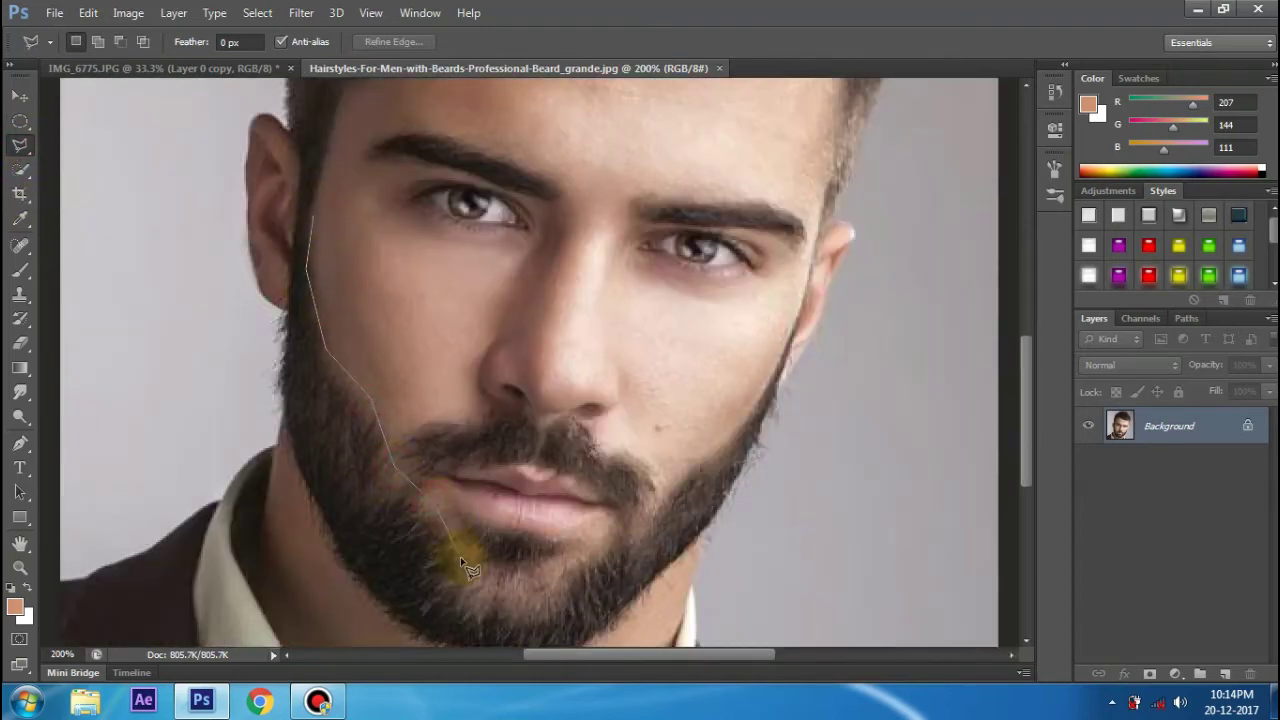
# Trace the beard from chin and jaw up to the sideburn as a selection
pyautogui.click(477, 599)
pyautogui.click(771, 366)
pyautogui.scroll(-3, 600, 575)
pyautogui.click(425, 538)
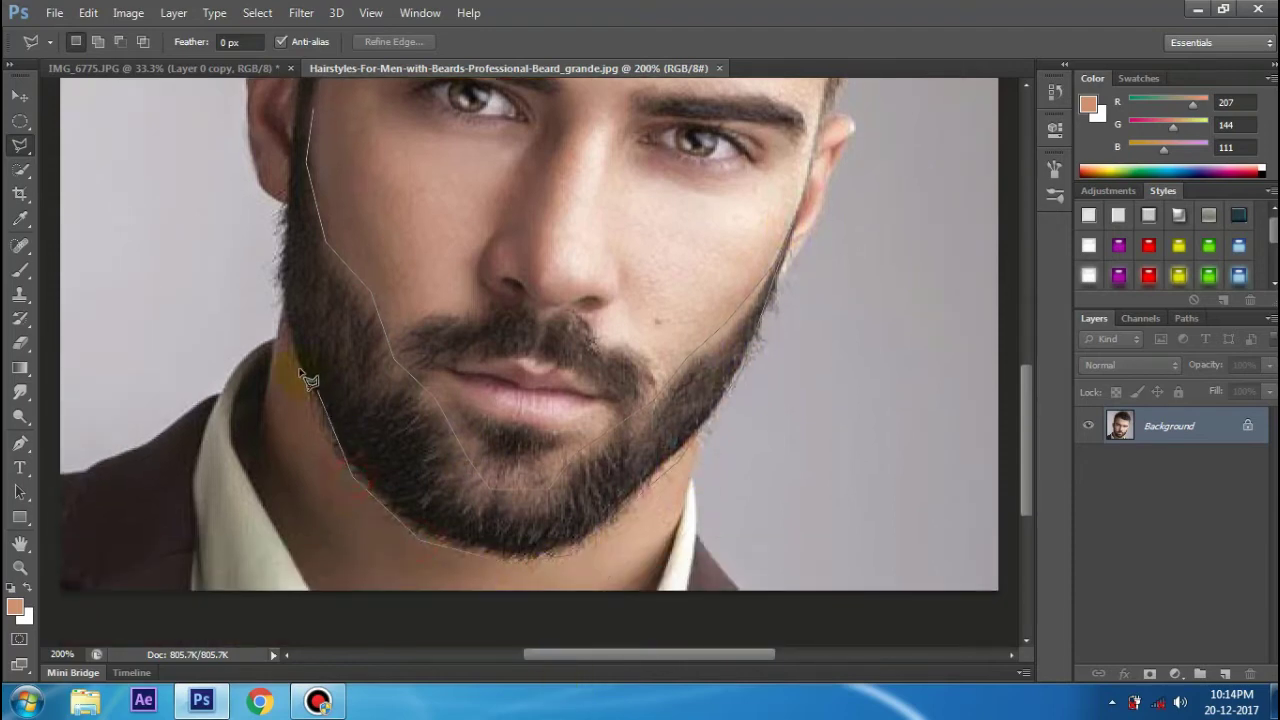
pyautogui.click(276, 256)
pyautogui.moveTo(308, 118); pyautogui.dragTo(308, 175)
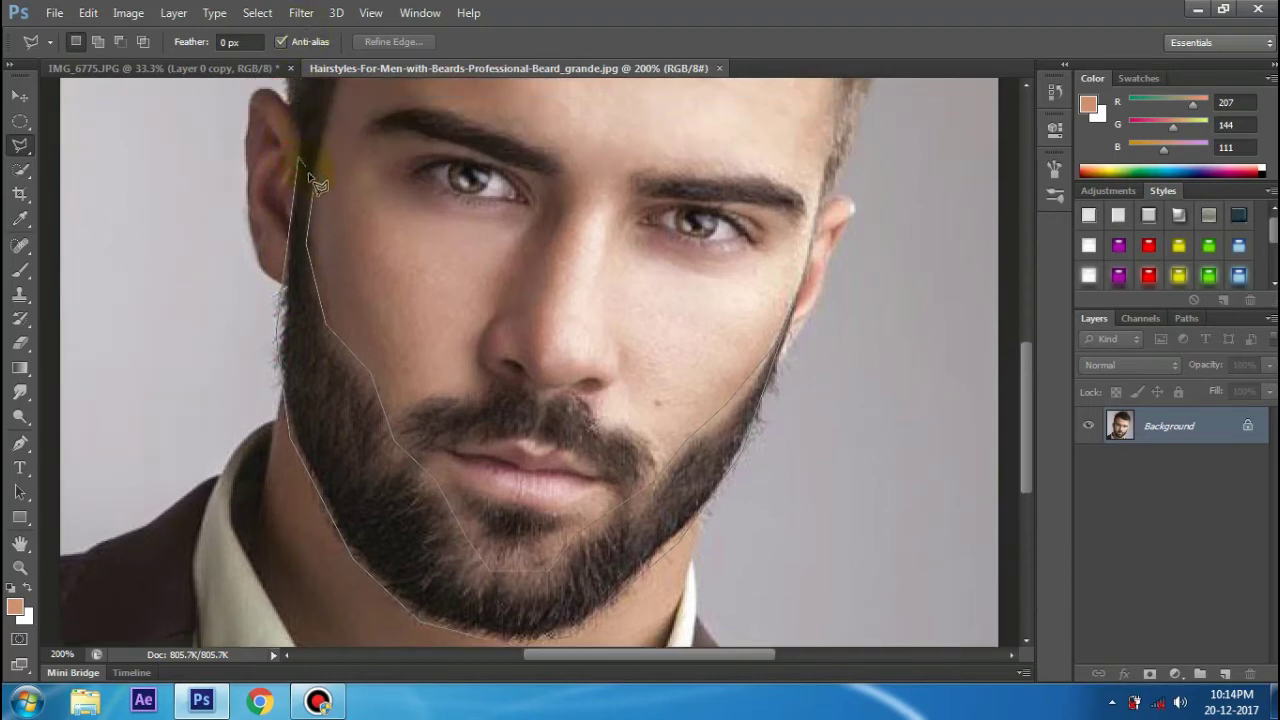
pyautogui.click(318, 198)
# Move the selected beard onto the portrait as Layer 1
pyautogui.click(20, 95)
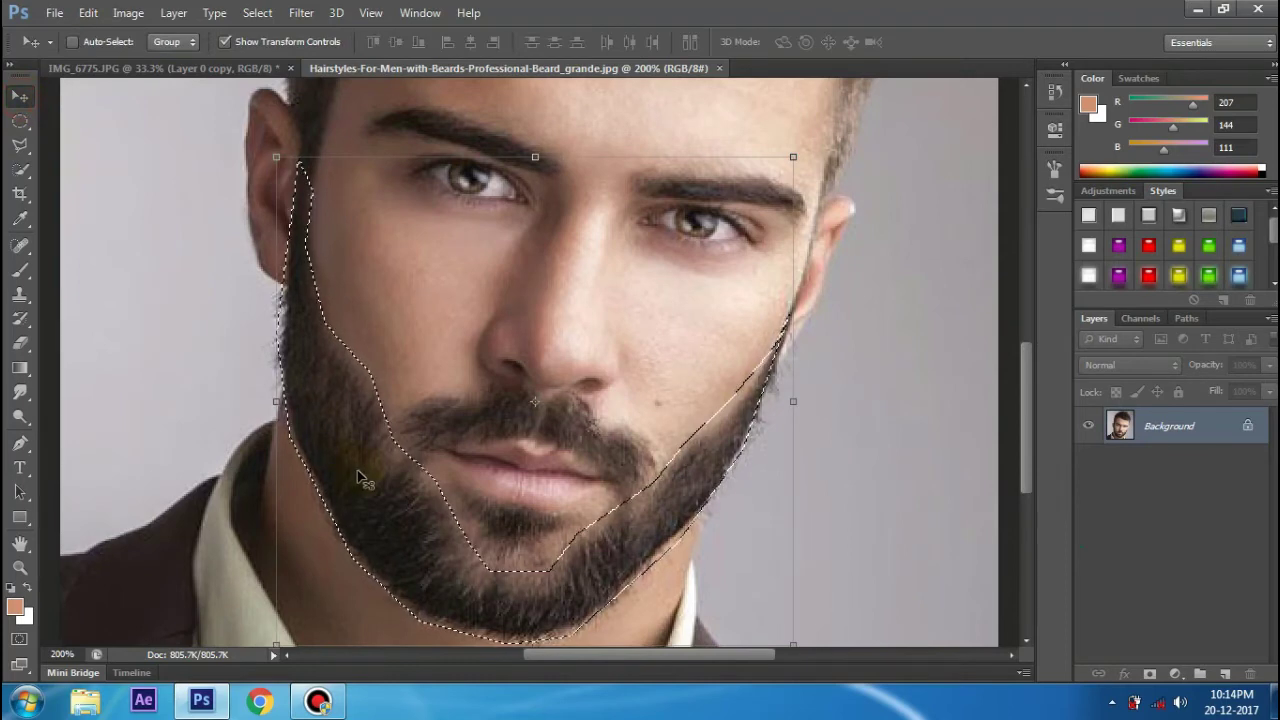
pyautogui.scroll(1, 374, 465)
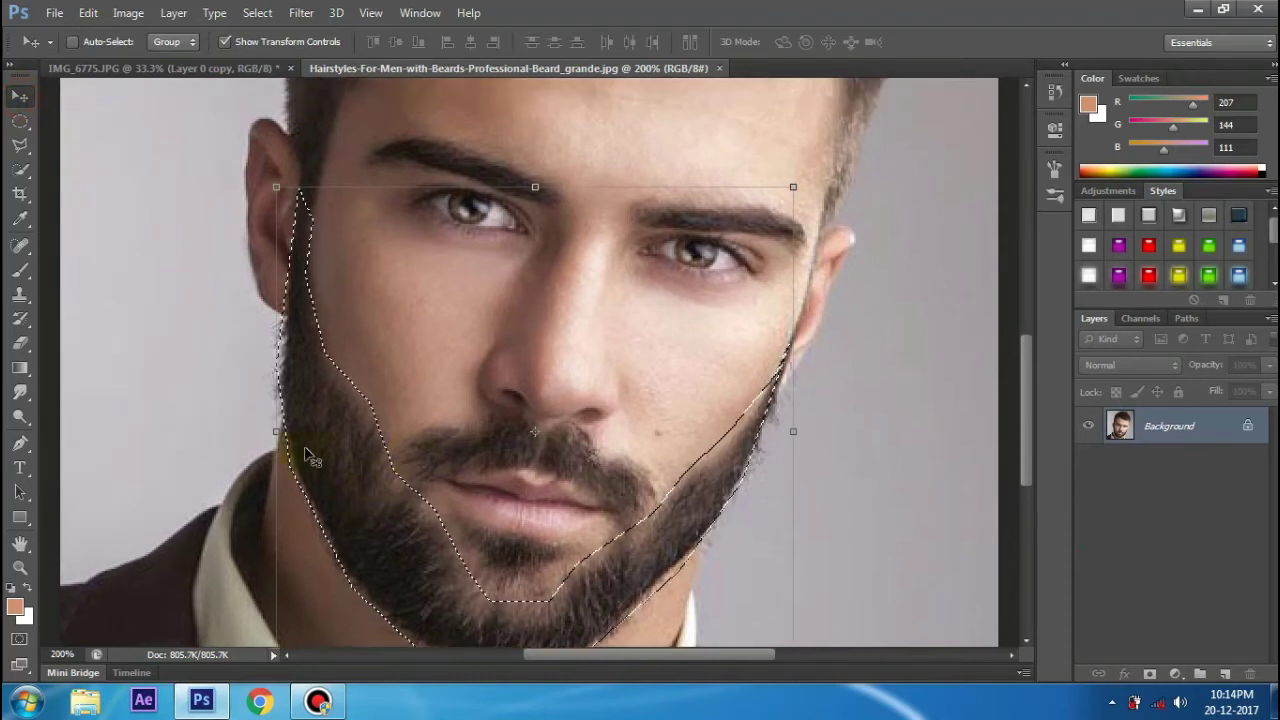
pyautogui.moveTo(365, 433)
pyautogui.mouseDown()
pyautogui.moveTo(170, 70)
pyautogui.moveTo(437, 384)
pyautogui.mouseUp()
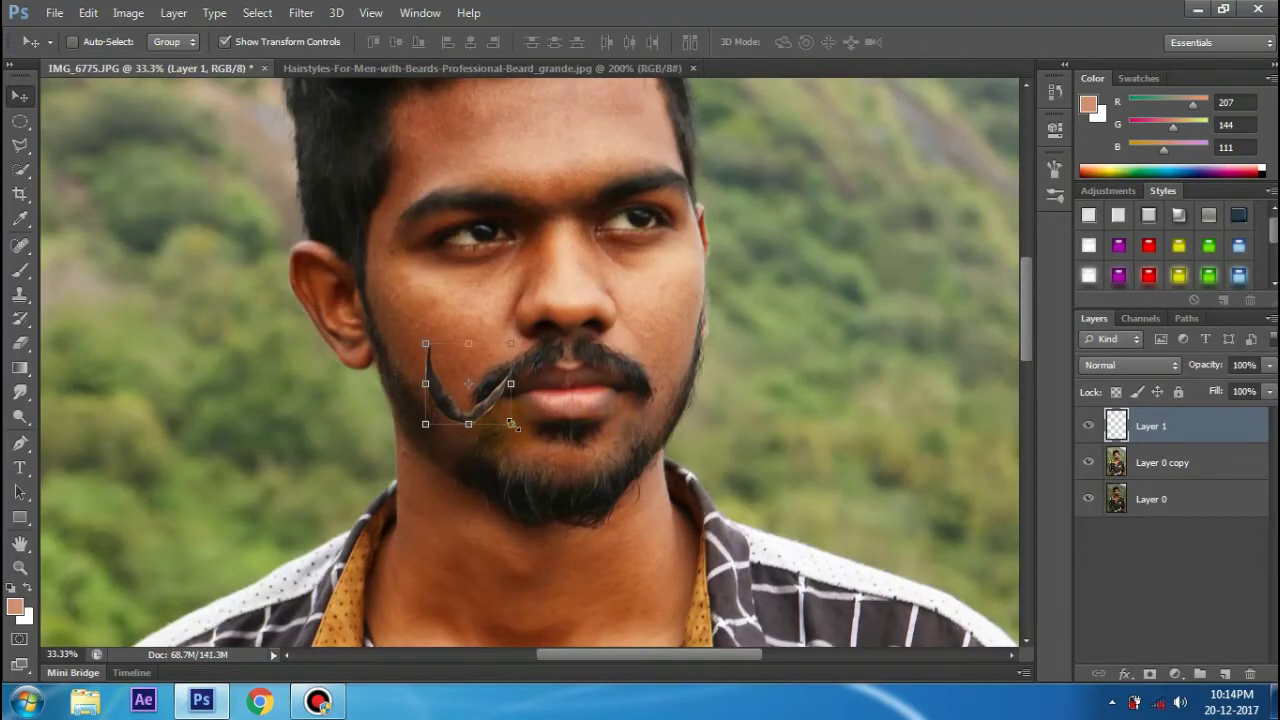
# Scale the beard up about threefold and rotate it to fit along the man's jawline
pyautogui.moveTo(511, 425); pyautogui.dragTo(580, 495)
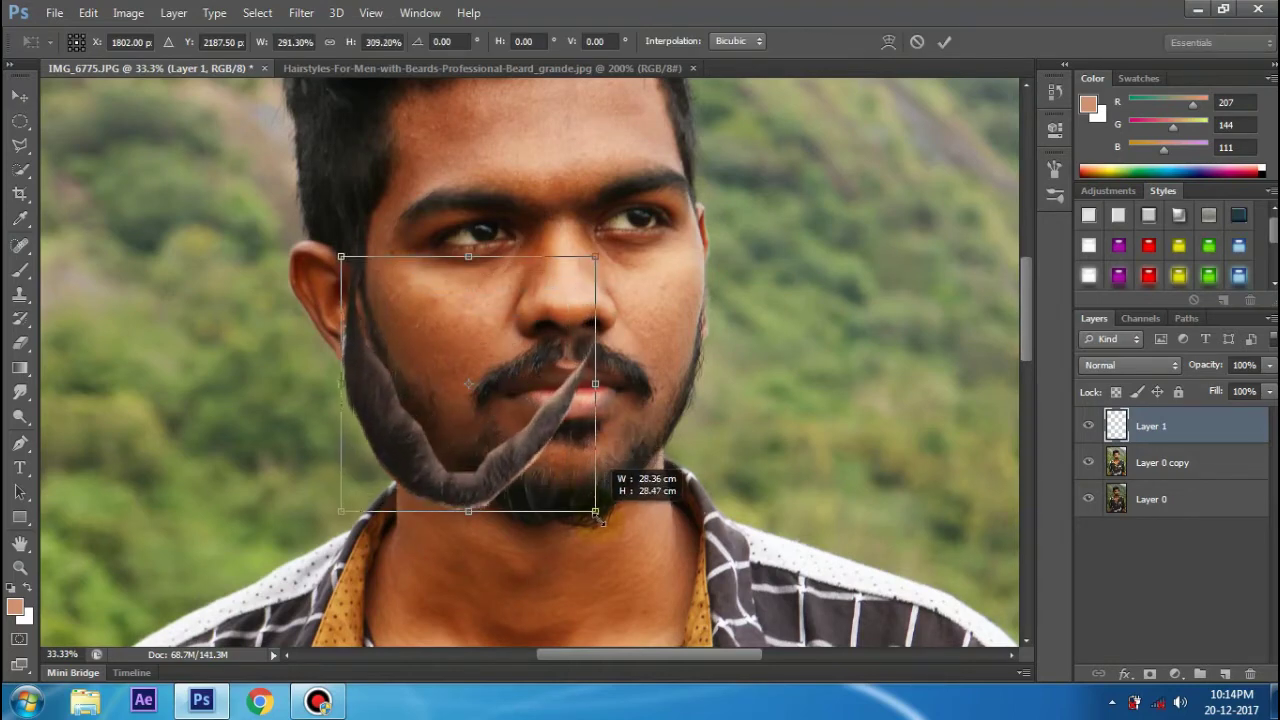
pyautogui.moveTo(580, 495); pyautogui.dragTo(598, 515)
pyautogui.moveTo(634, 263); pyautogui.dragTo(617, 205)
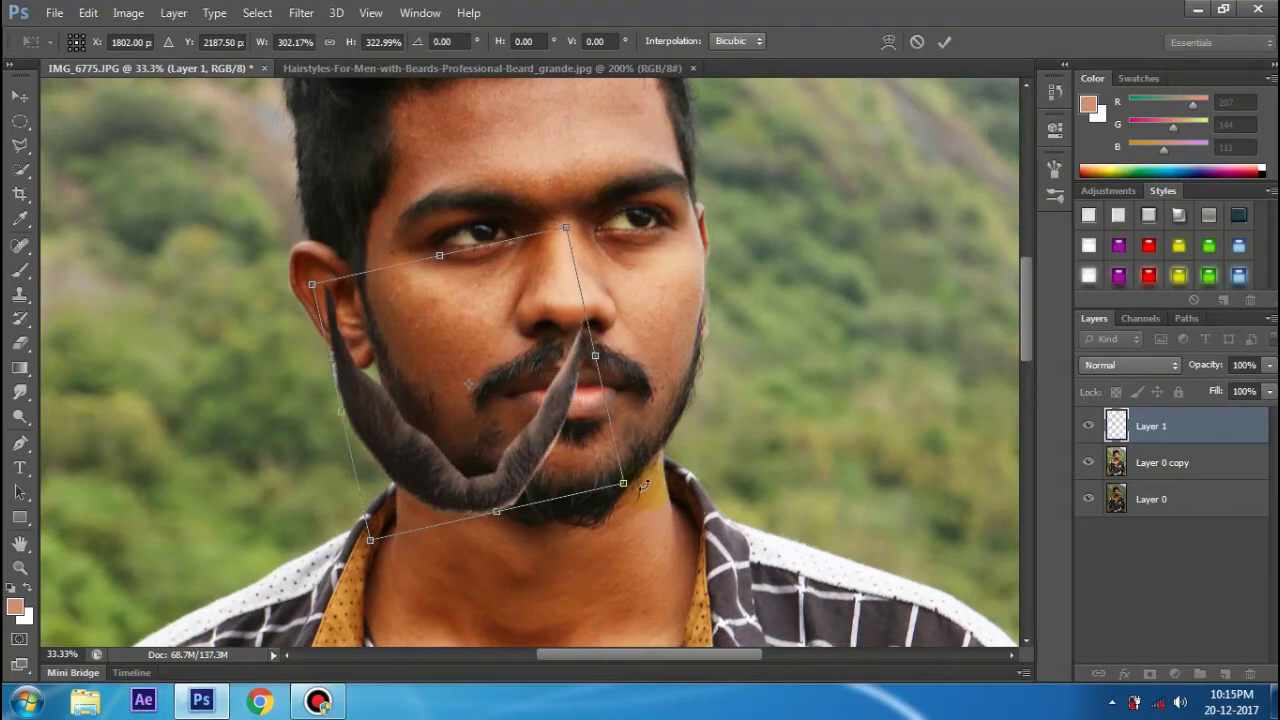
pyautogui.hotkey('ctrl', 'z')
pyautogui.moveTo(597, 516); pyautogui.dragTo(654, 575)
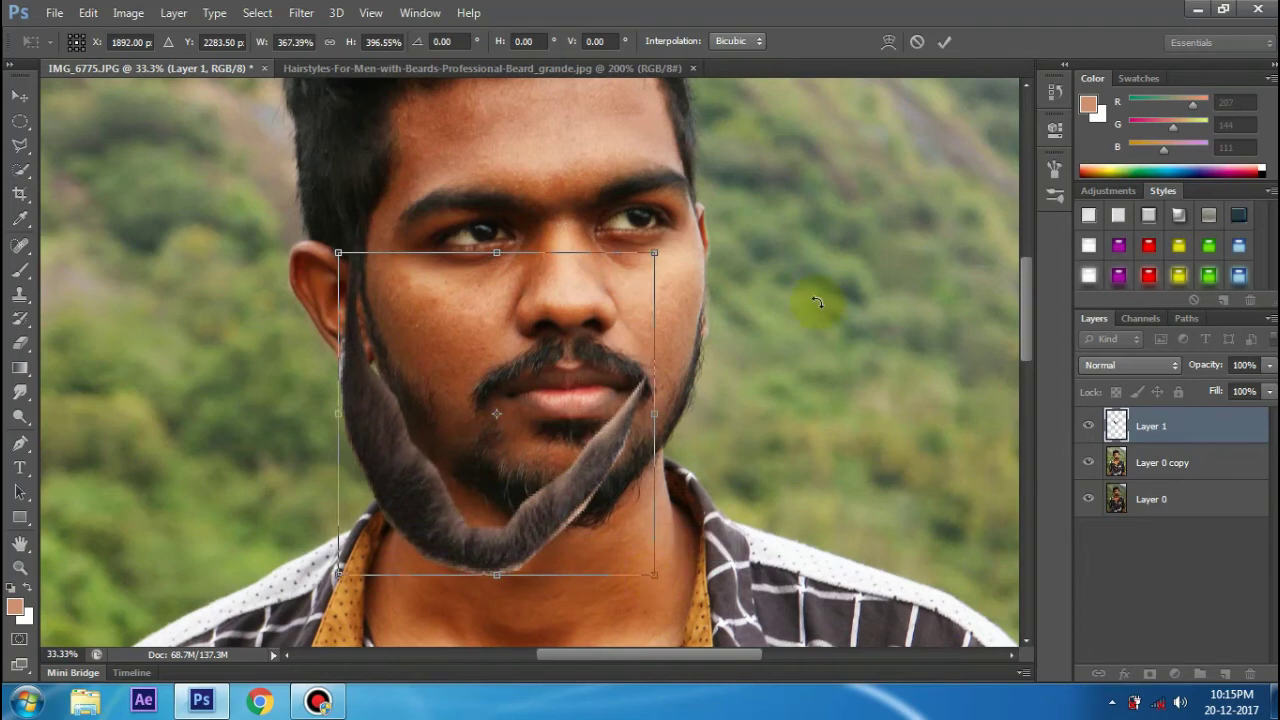
pyautogui.moveTo(727, 238); pyautogui.dragTo(666, 178)
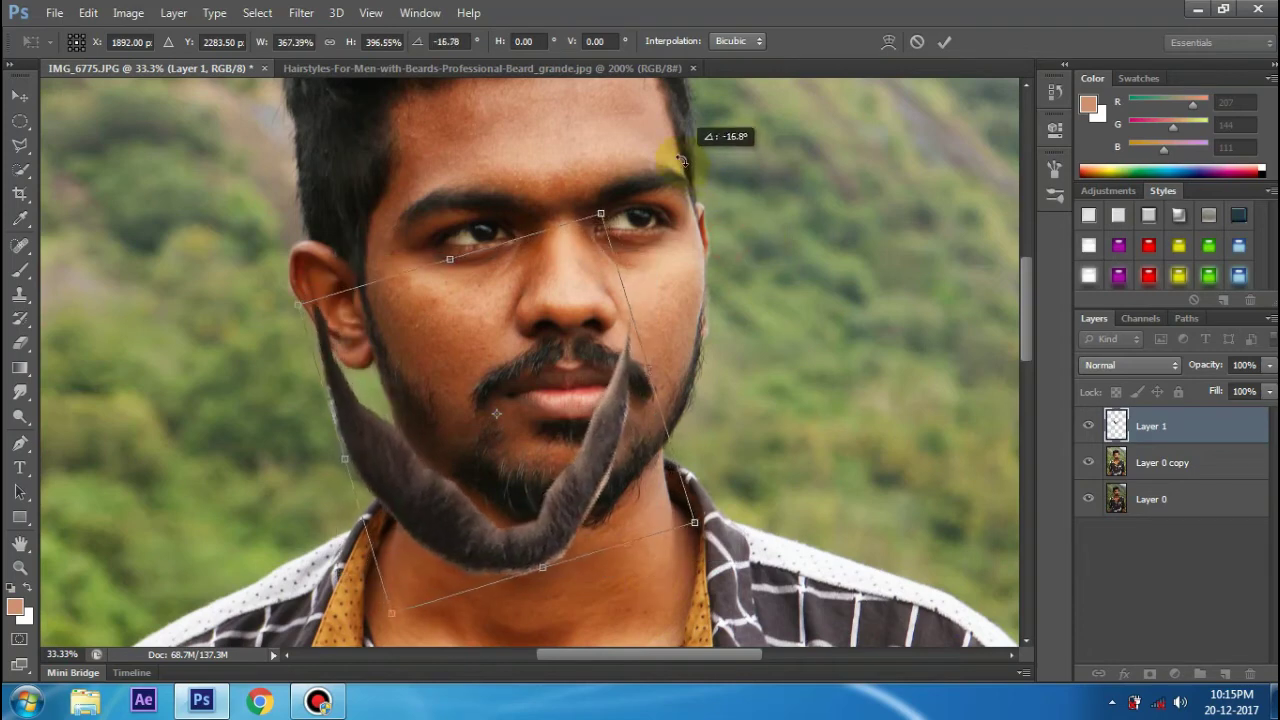
pyautogui.moveTo(608, 438)
pyautogui.mouseDown()
pyautogui.moveTo(763, 410)
pyautogui.moveTo(686, 449)
pyautogui.mouseUp()
pyautogui.moveTo(745, 235); pyautogui.dragTo(733, 224)
pyautogui.click(944, 41)
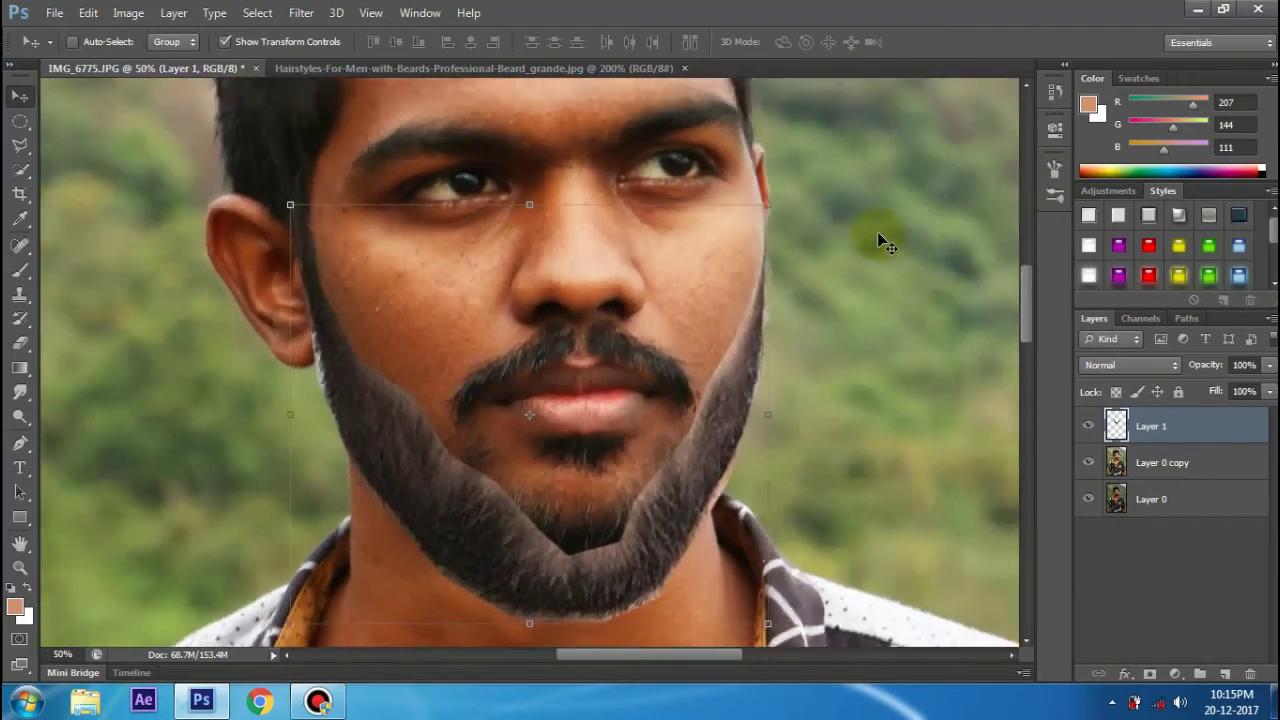
# Zoom between 12.5% and 50% to check how the beard fits the face
pyautogui.hotkey('ctrl', '-')
pyautogui.hotkey('ctrl', '+')
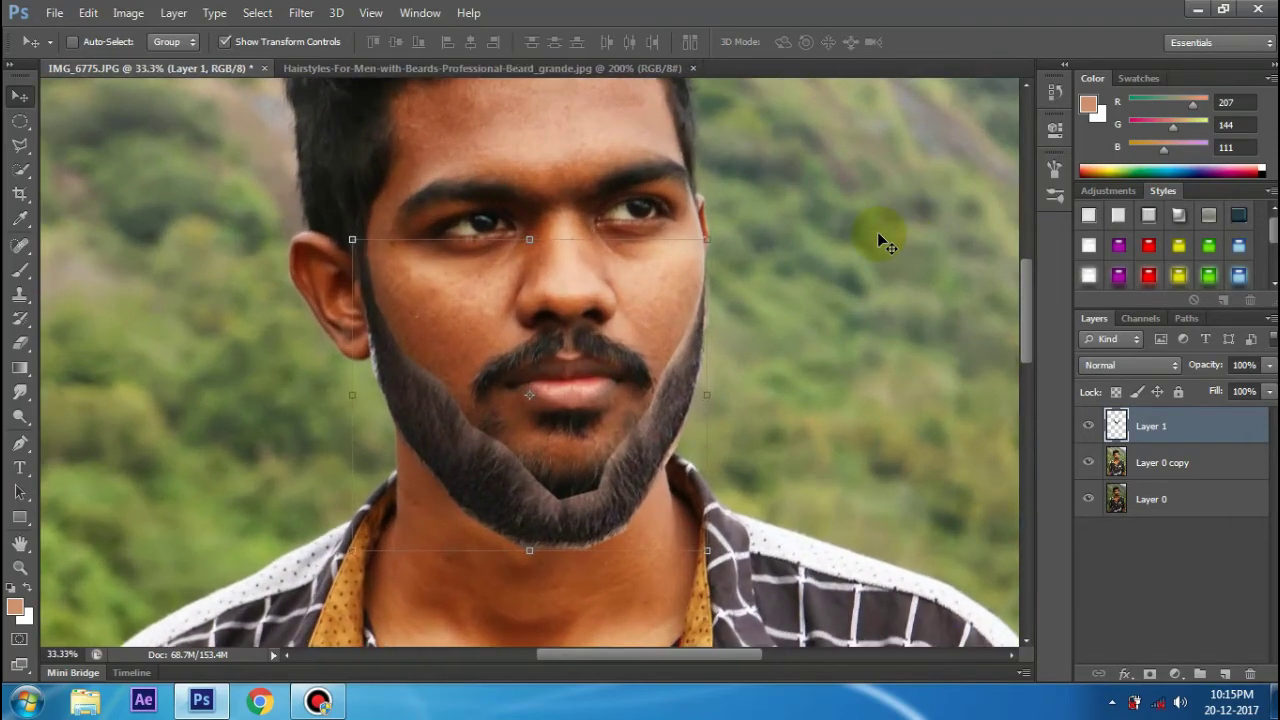
pyautogui.hotkey('ctrl', '+')
pyautogui.hotkey('ctrl', '-')
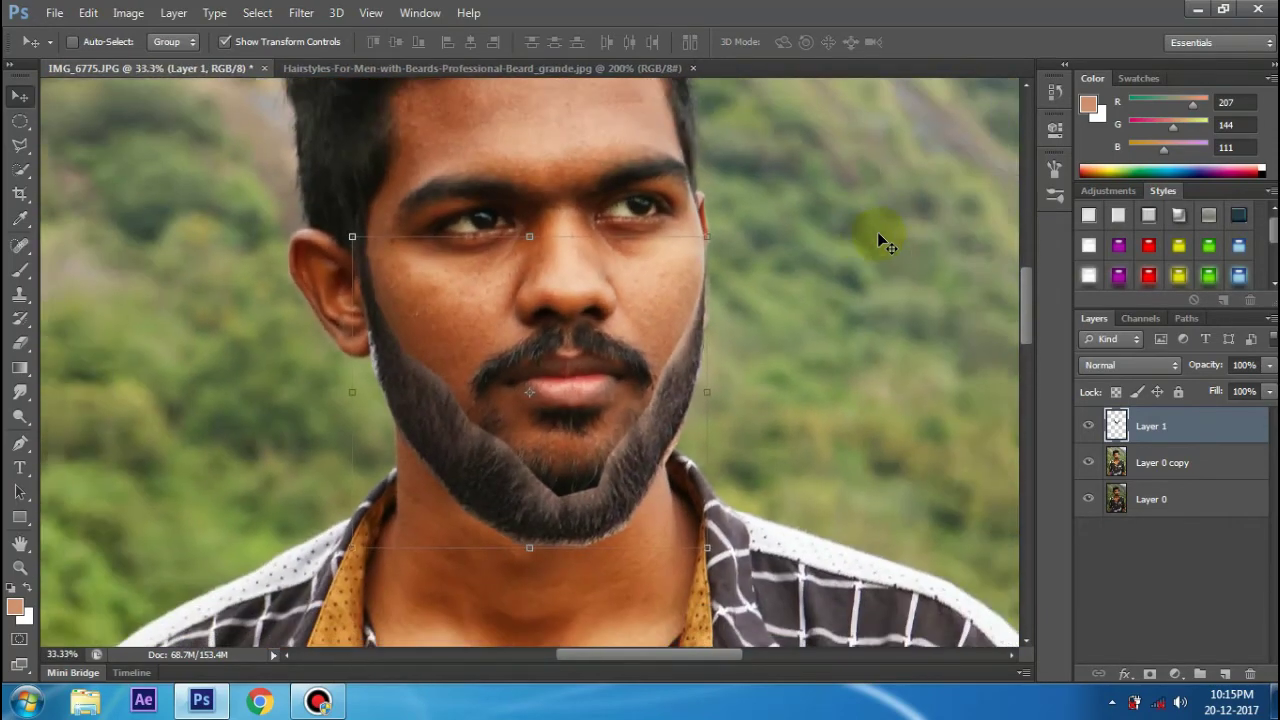
pyautogui.hotkey('ctrl', '-')
pyautogui.hotkey('ctrl', '+')
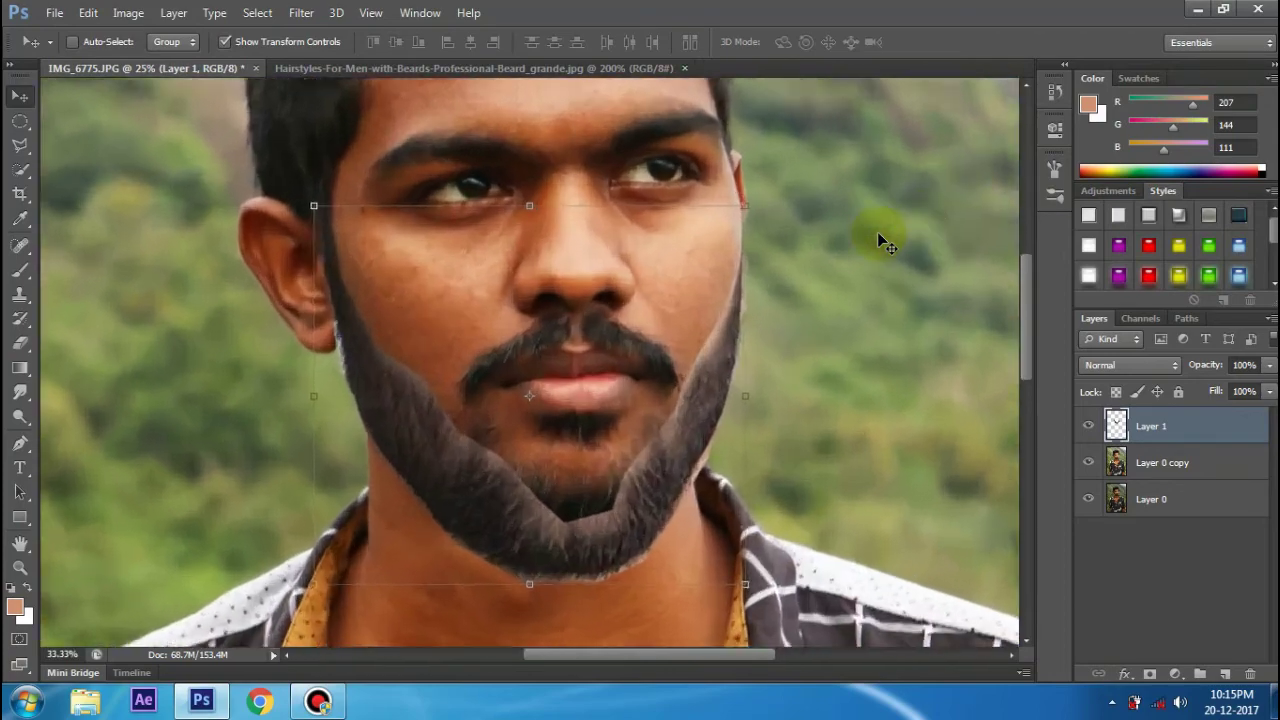
pyautogui.hotkey('ctrl', '+')
pyautogui.hotkey('ctrl', '-')
pyautogui.hotkey('ctrl', '+')
pyautogui.hotkey('ctrl', '-')
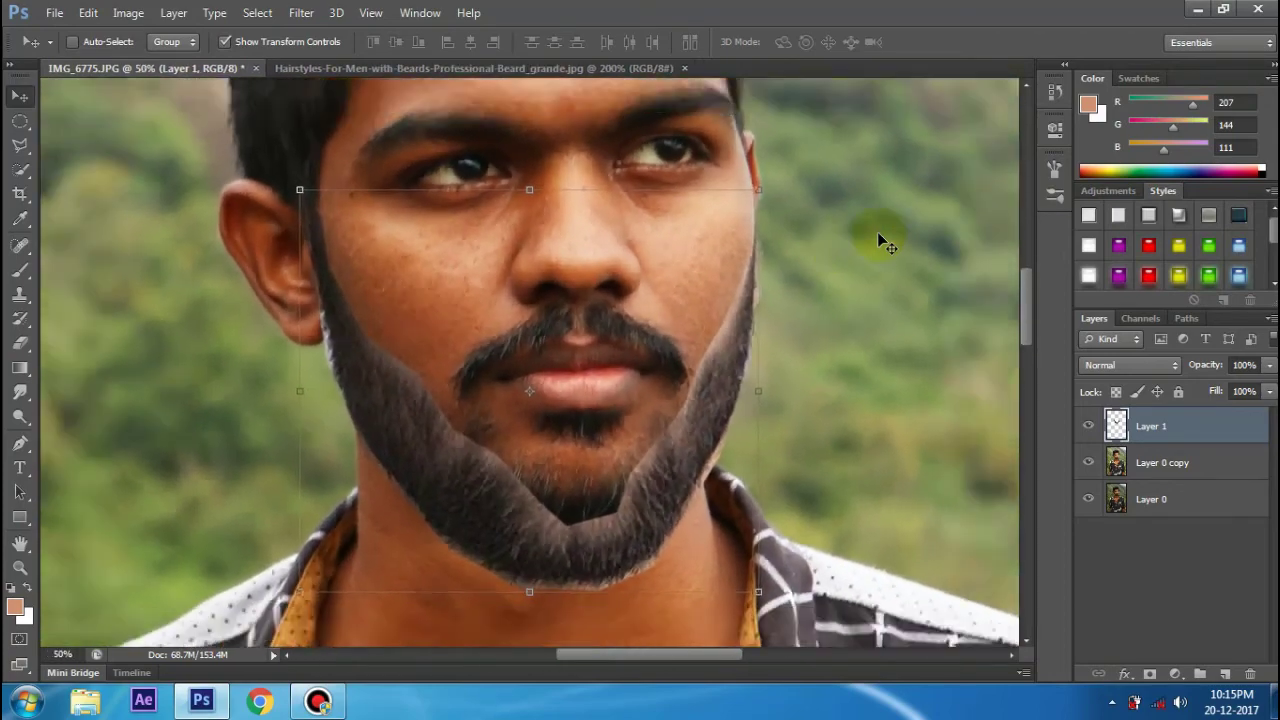
pyautogui.hotkey('ctrl', '-')
pyautogui.hotkey('ctrl', '-')
pyautogui.hotkey('ctrl', '-')
pyautogui.hotkey('ctrl', '+')
pyautogui.hotkey('ctrl', '+')
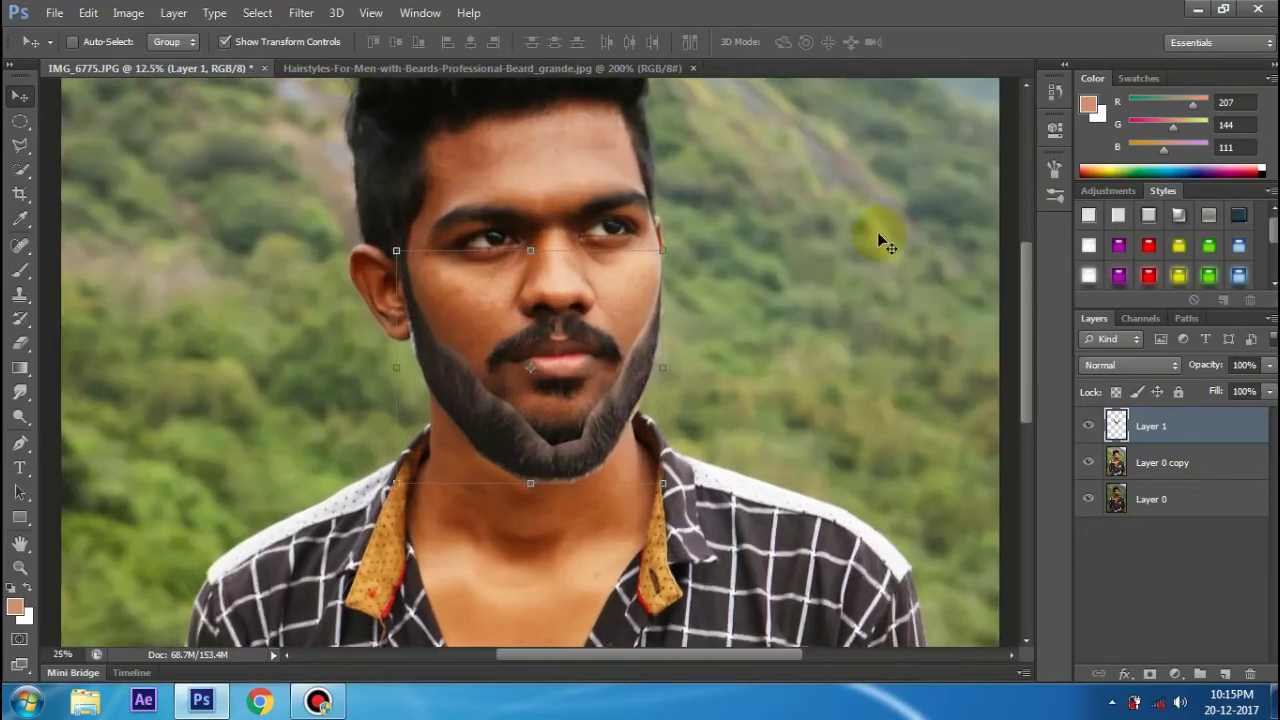
pyautogui.hotkey('ctrl', '+')
pyautogui.hotkey('ctrl', '+')
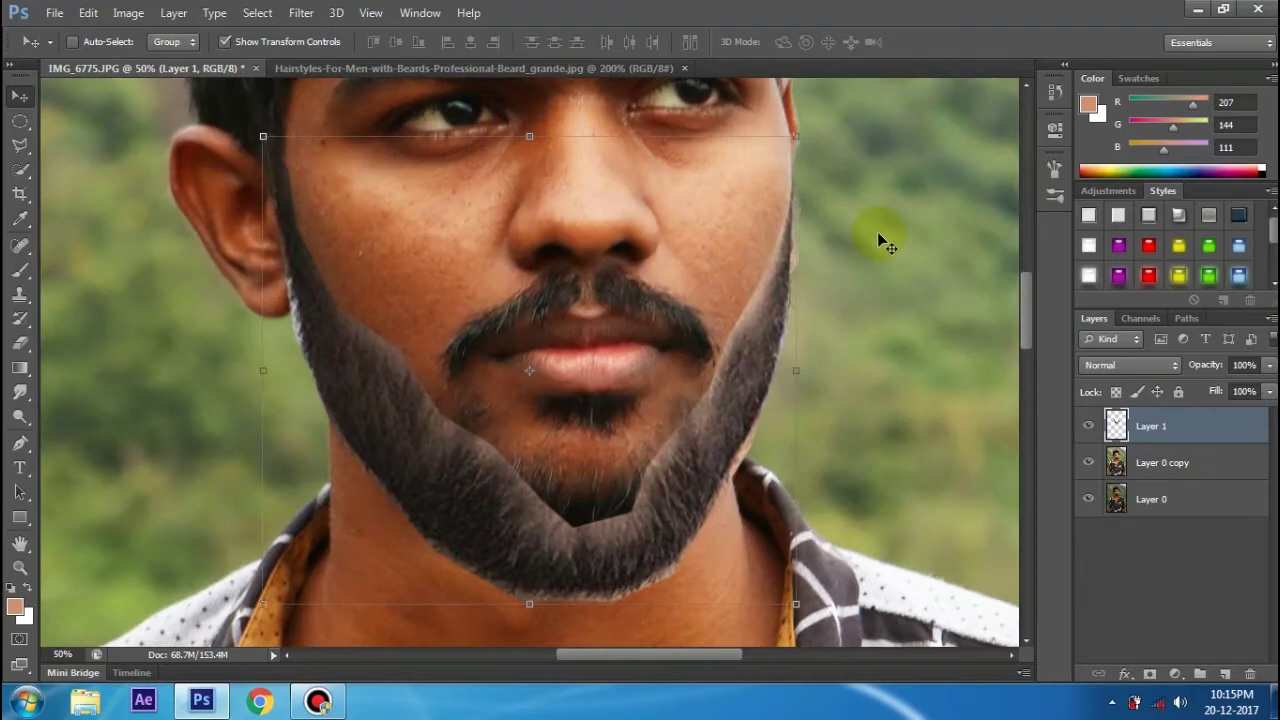
# Switch to the Eraser at 158 px and zoom the face to 100%
pyautogui.press('e')
pyautogui.scroll(2, 328, 284)
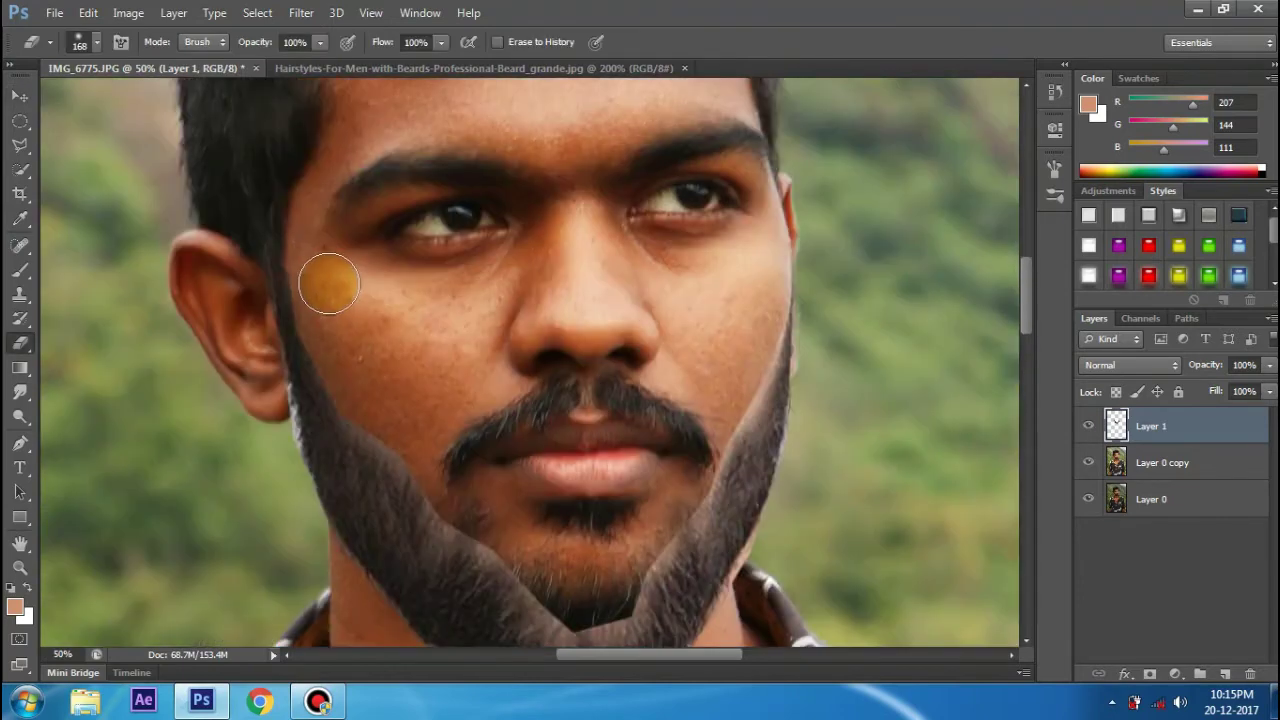
pyautogui.hotkey('ctrl', '+')
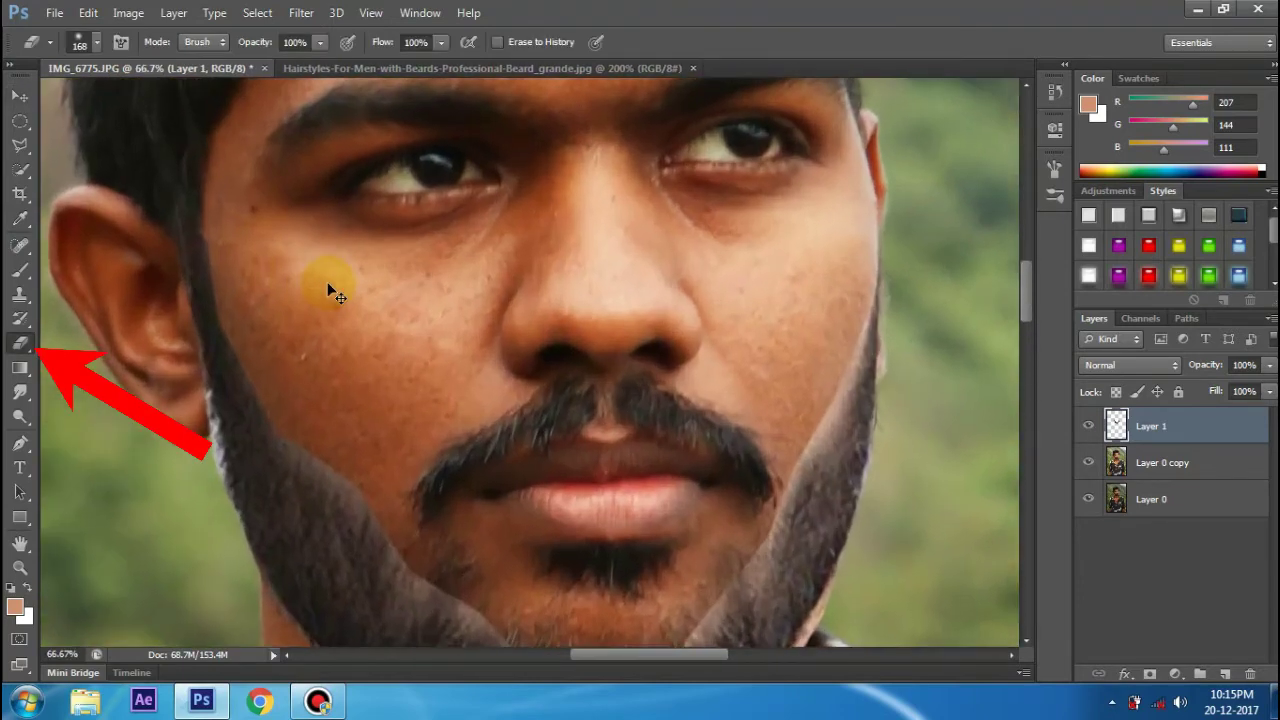
pyautogui.scroll(-1, 328, 284)
pyautogui.scroll(-2, 414, 380)
pyautogui.scroll(2, 334, 380)
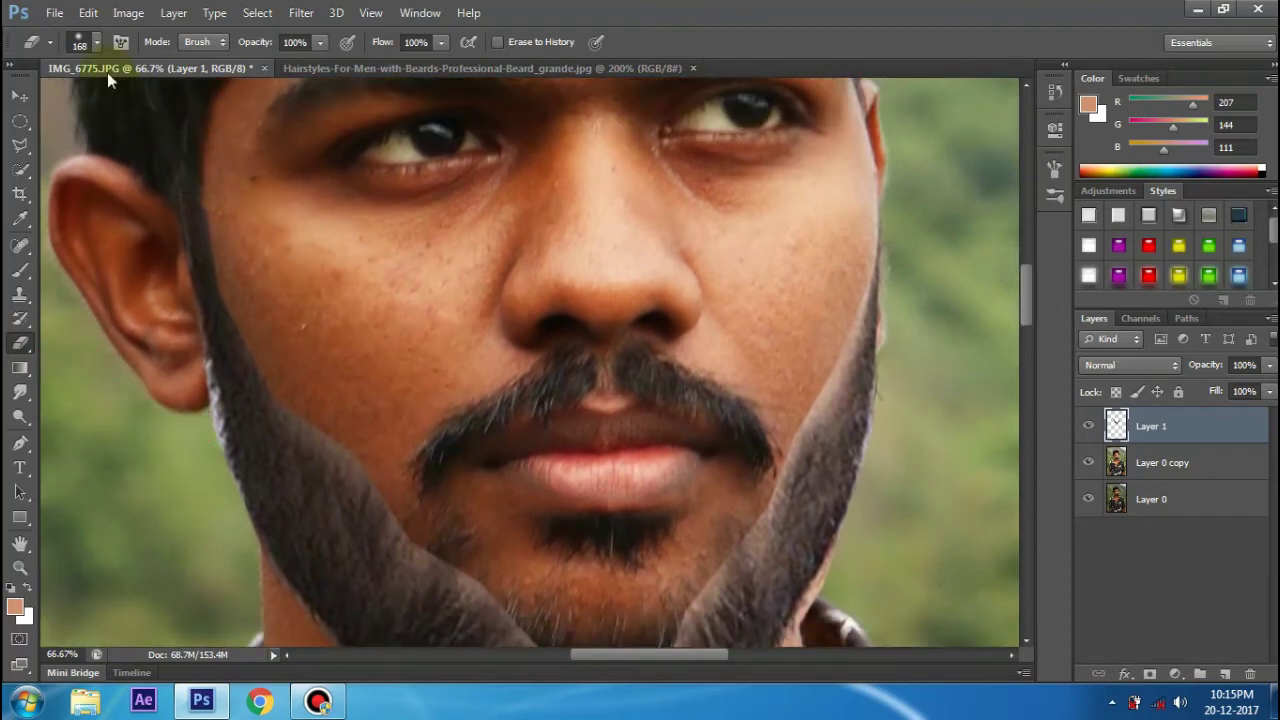
pyautogui.click(96, 42)
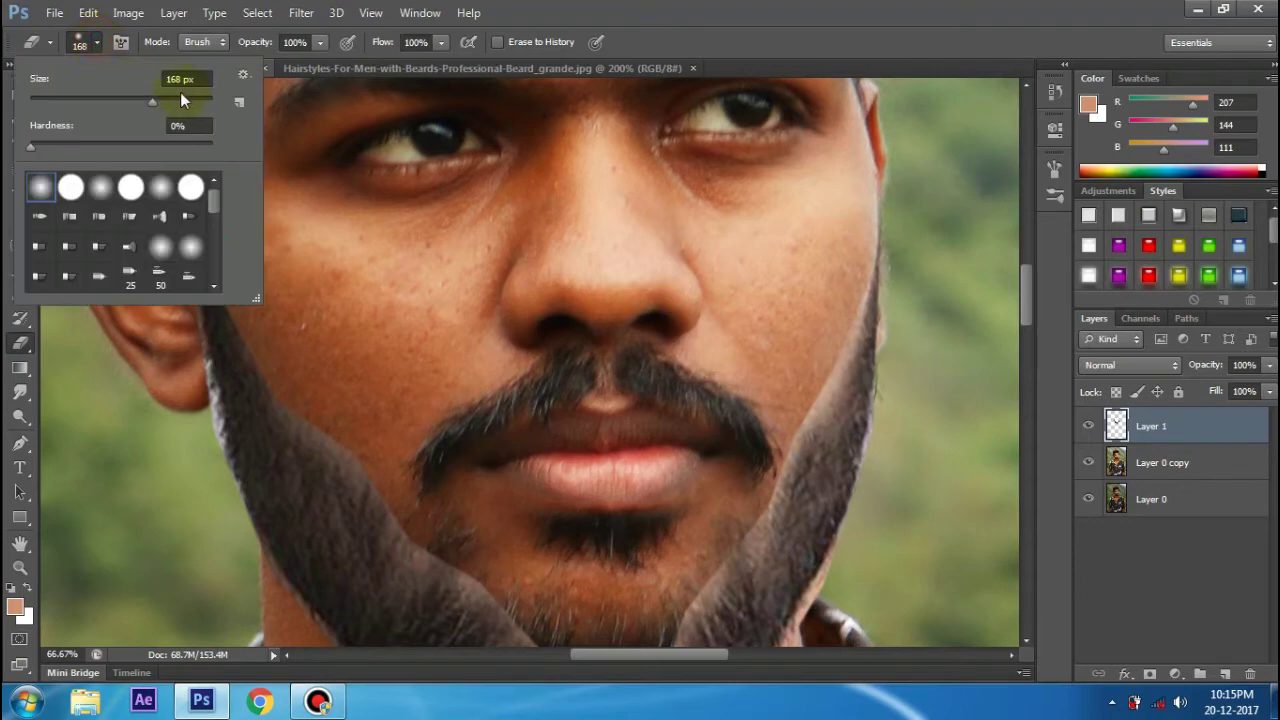
pyautogui.click(362, 283)
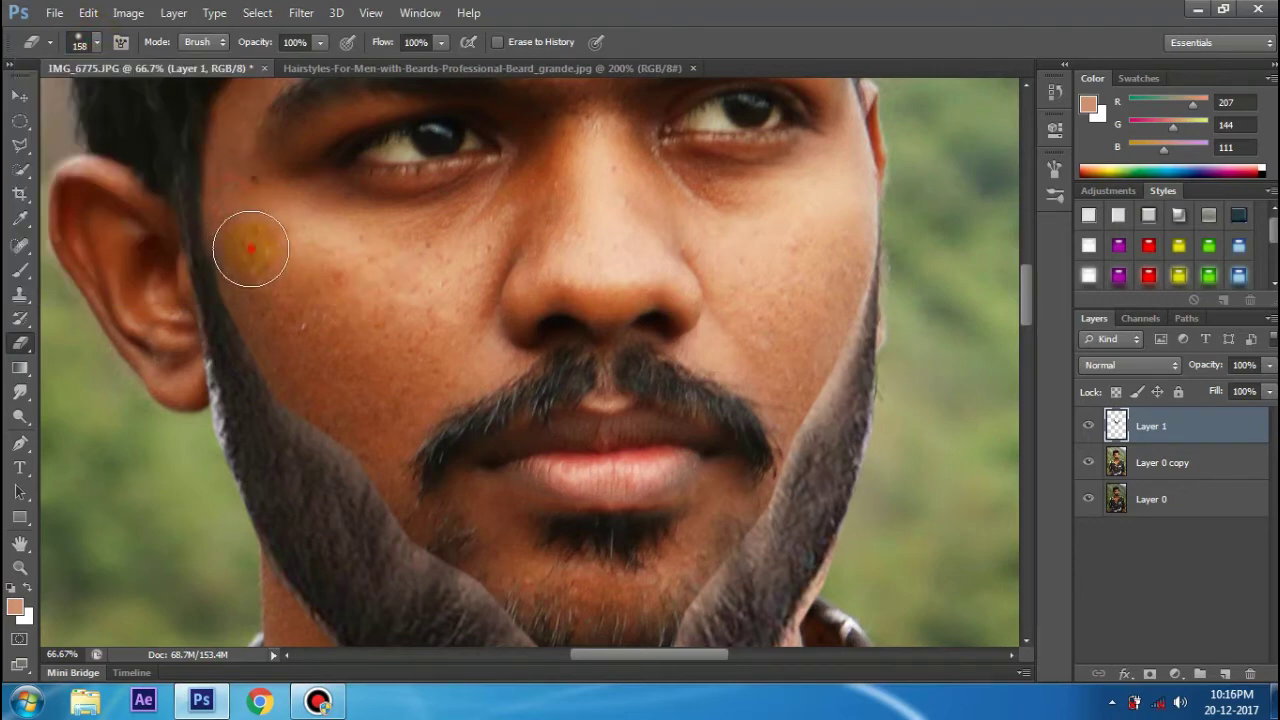
pyautogui.hotkey('ctrl', '+')
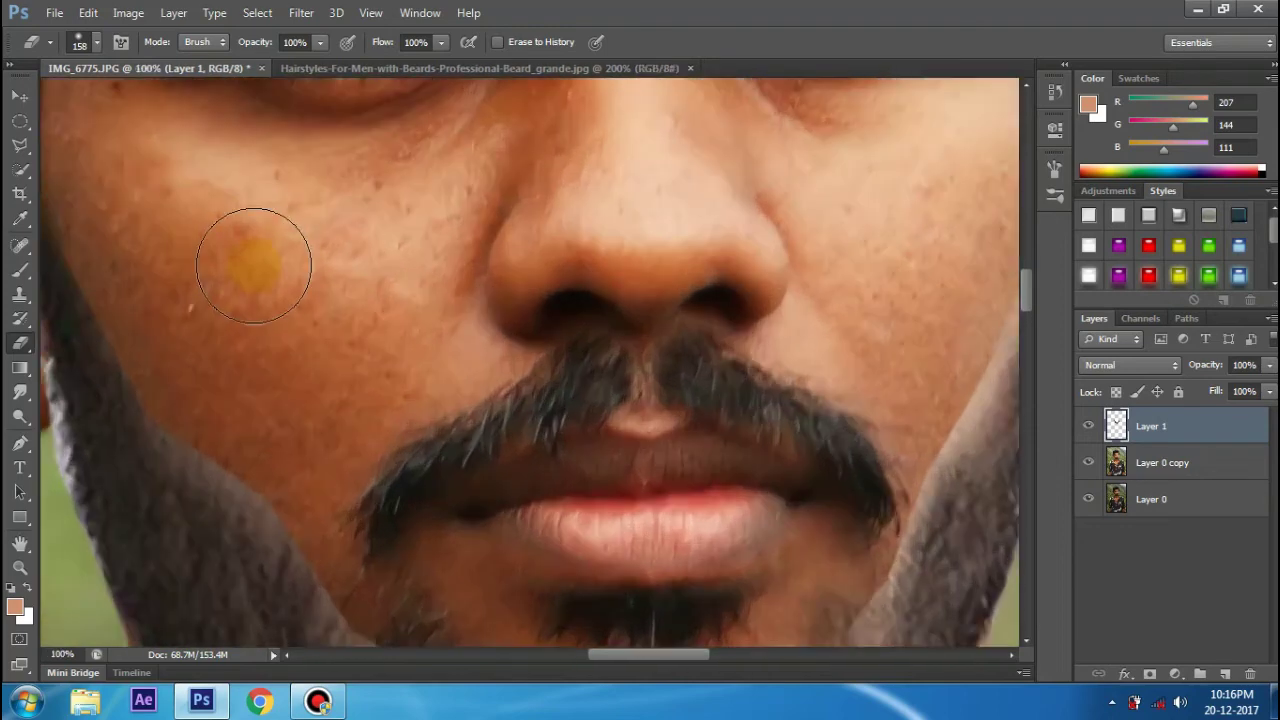
# Erase the beard edges across the cheek and near the mouth corner
pyautogui.moveTo(618, 658); pyautogui.dragTo(580, 656)
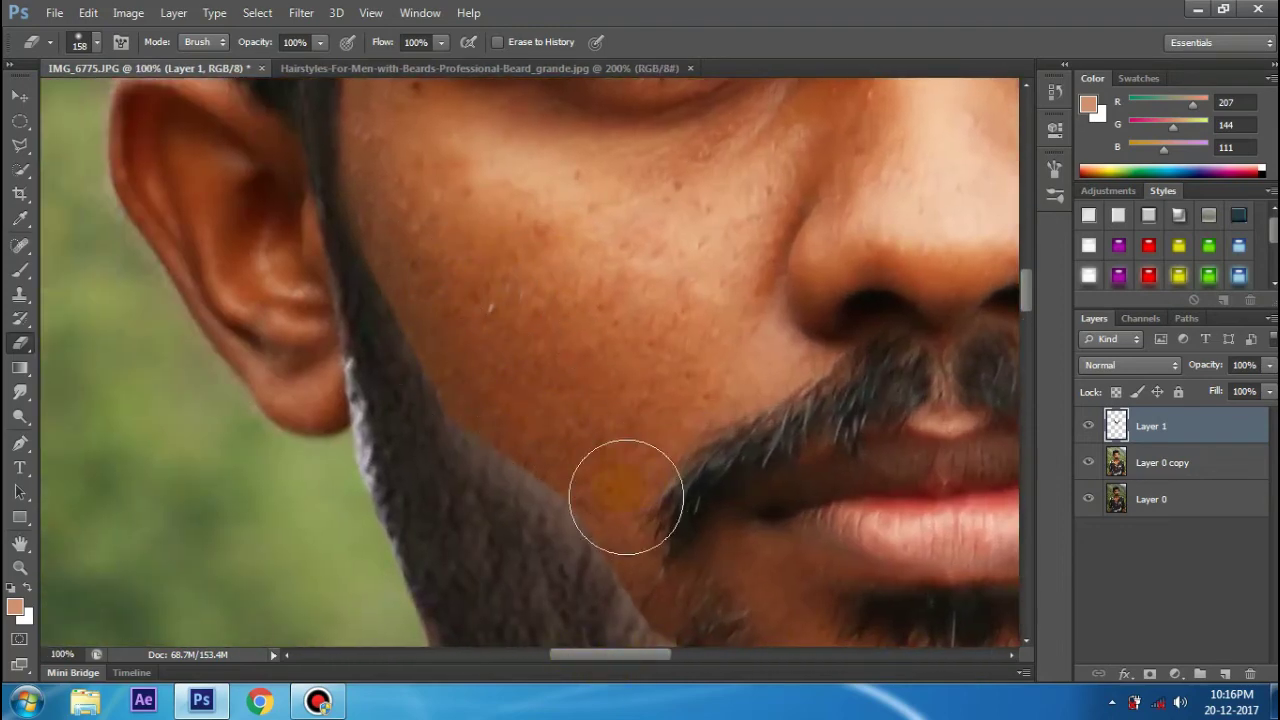
pyautogui.moveTo(446, 312); pyautogui.dragTo(571, 457)
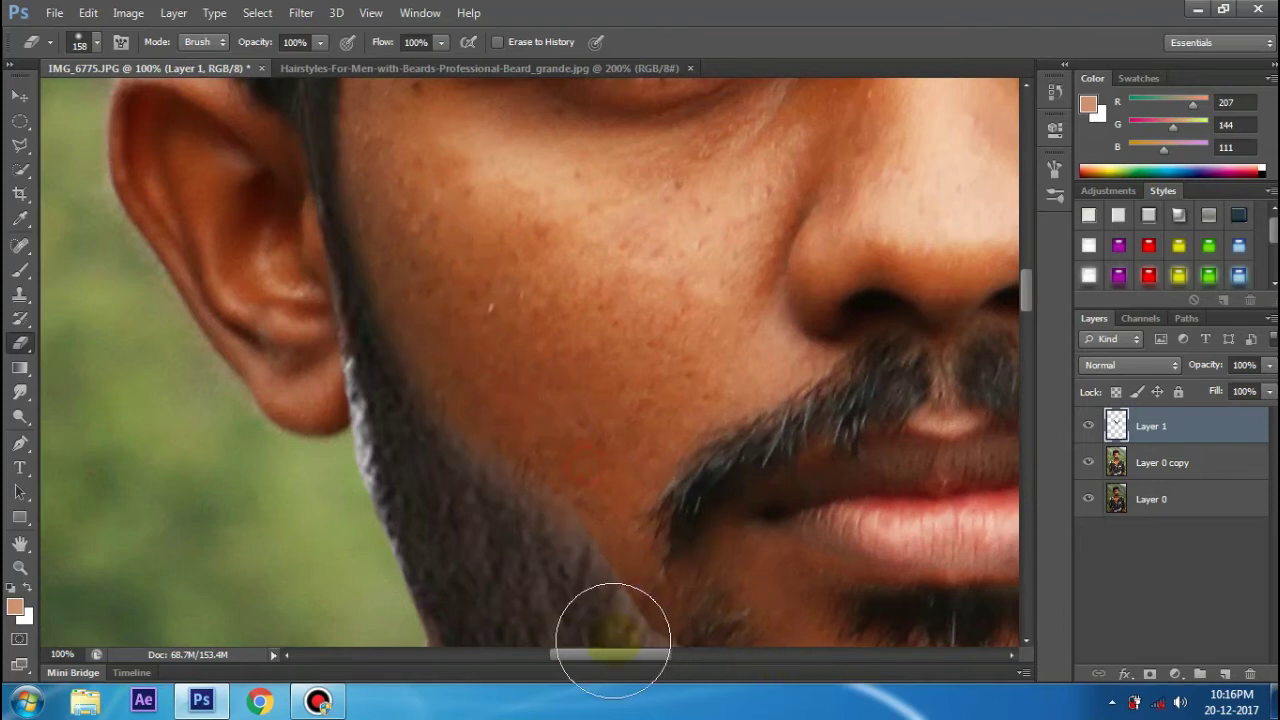
pyautogui.scroll(-3, 757, 309)
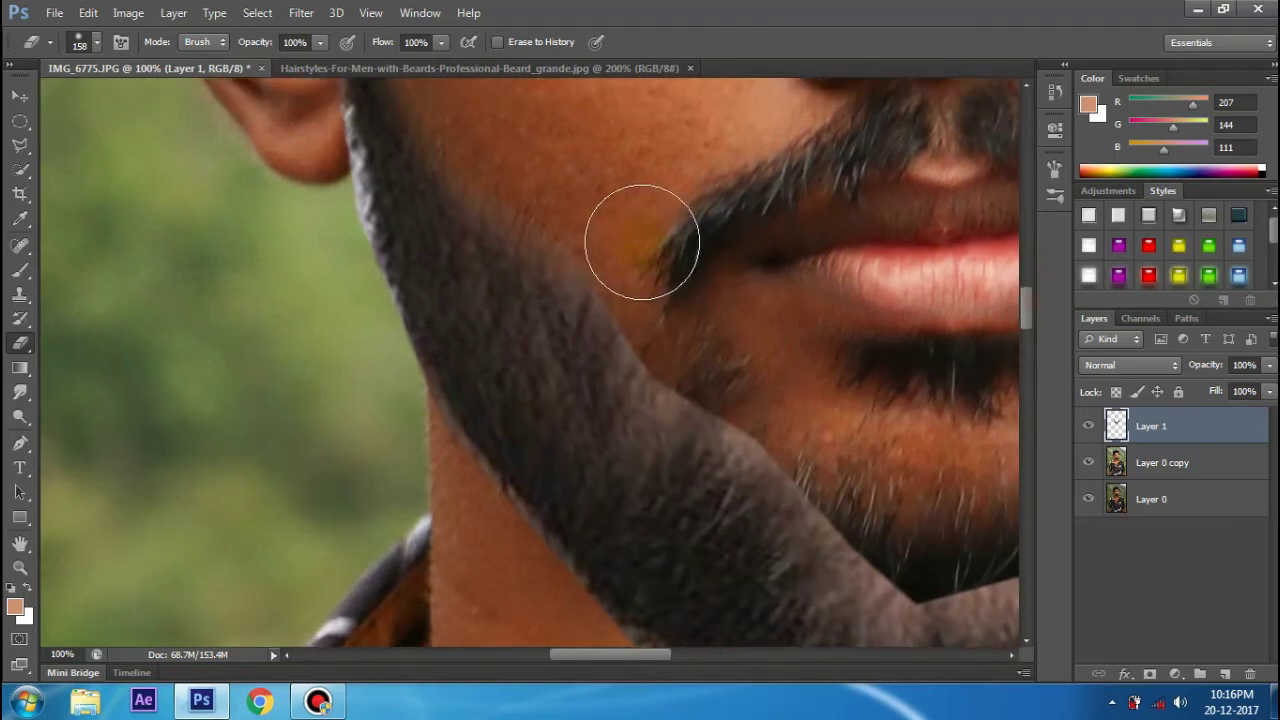
pyautogui.scroll(1, 497, 190)
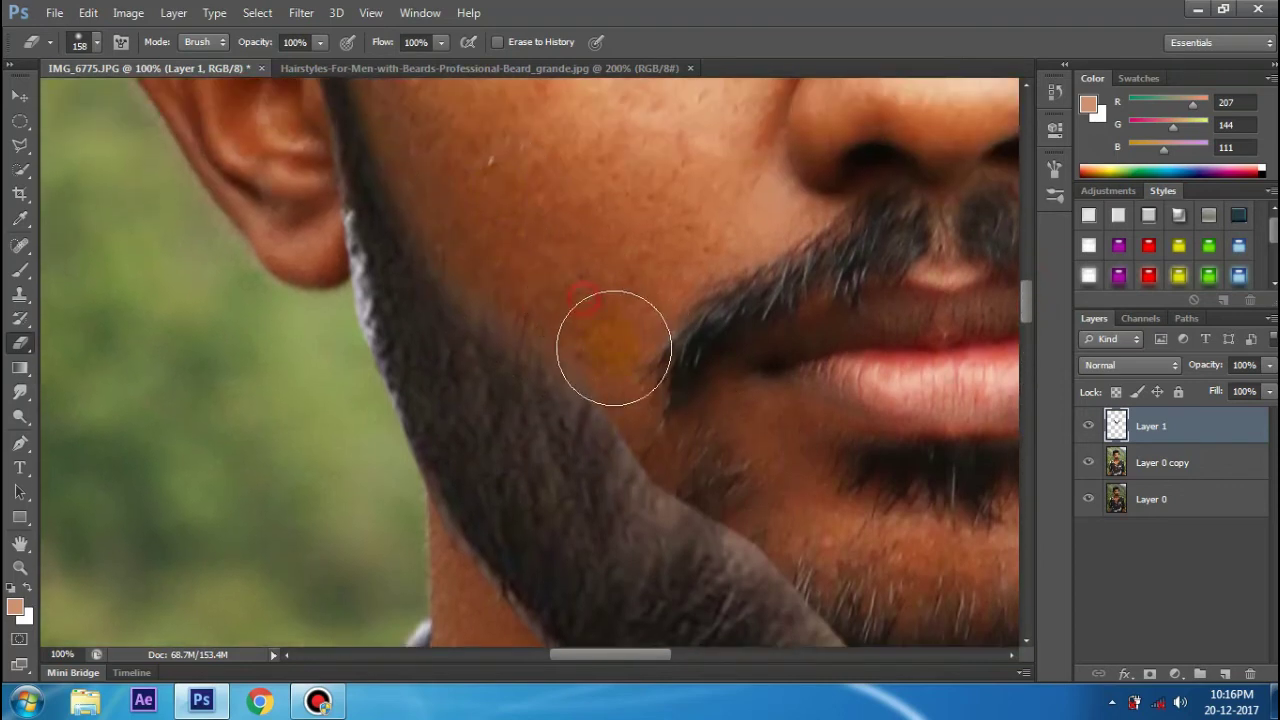
pyautogui.moveTo(608, 343)
pyautogui.mouseDown()
pyautogui.moveTo(760, 488)
pyautogui.moveTo(600, 386)
pyautogui.mouseUp()
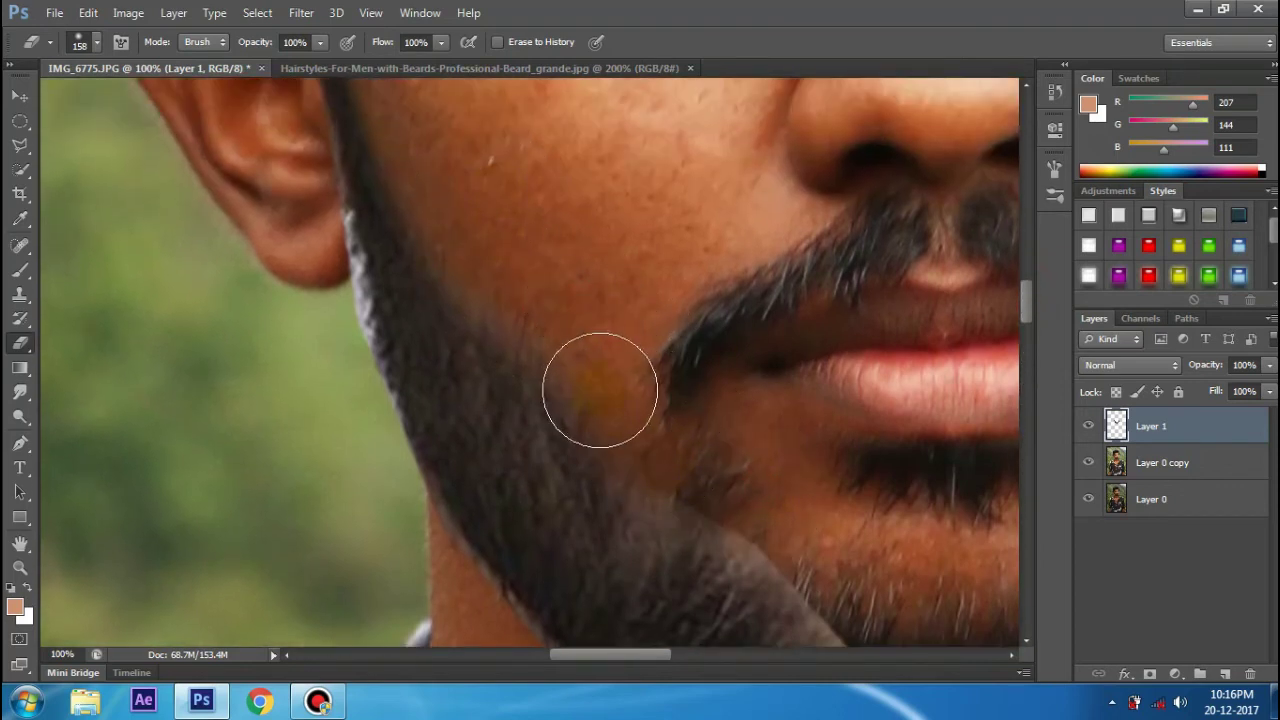
pyautogui.scroll(1, 560, 365)
pyautogui.scroll(2, 500, 337)
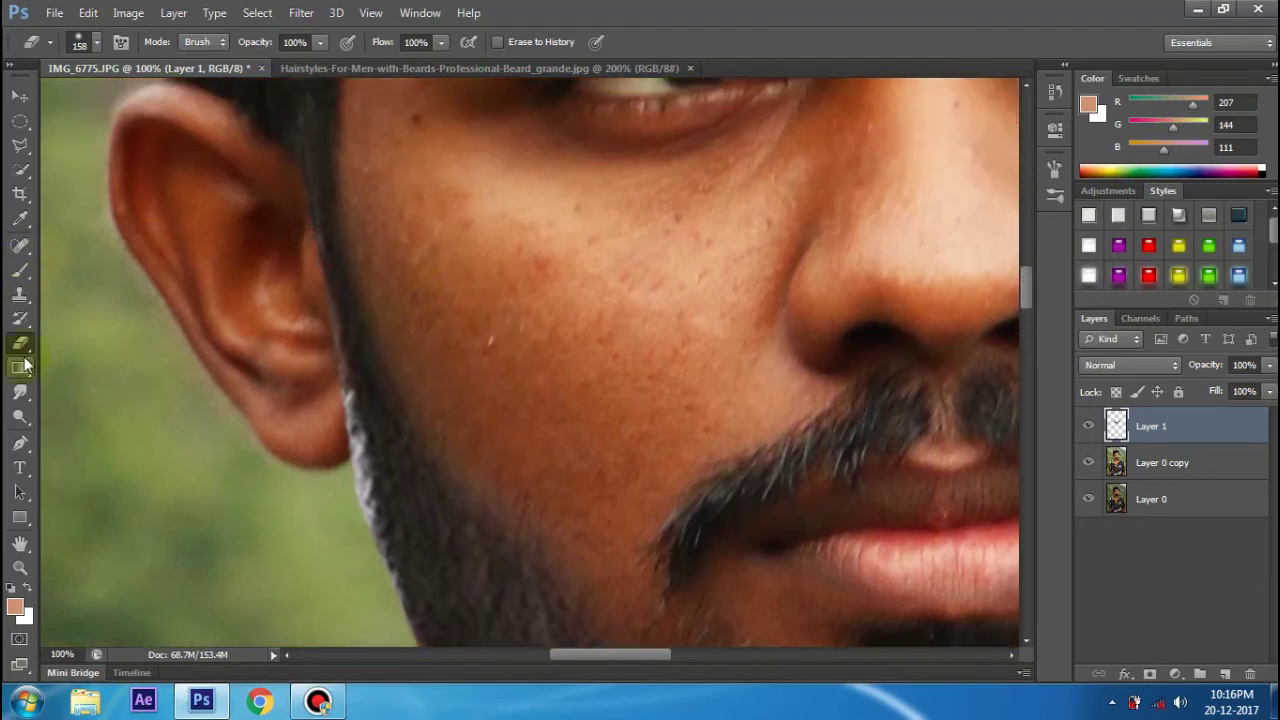
pyautogui.scroll(-3, 657, 434)
# Erase the beard overlap along the chin
pyautogui.moveTo(608, 655); pyautogui.dragTo(654, 658)
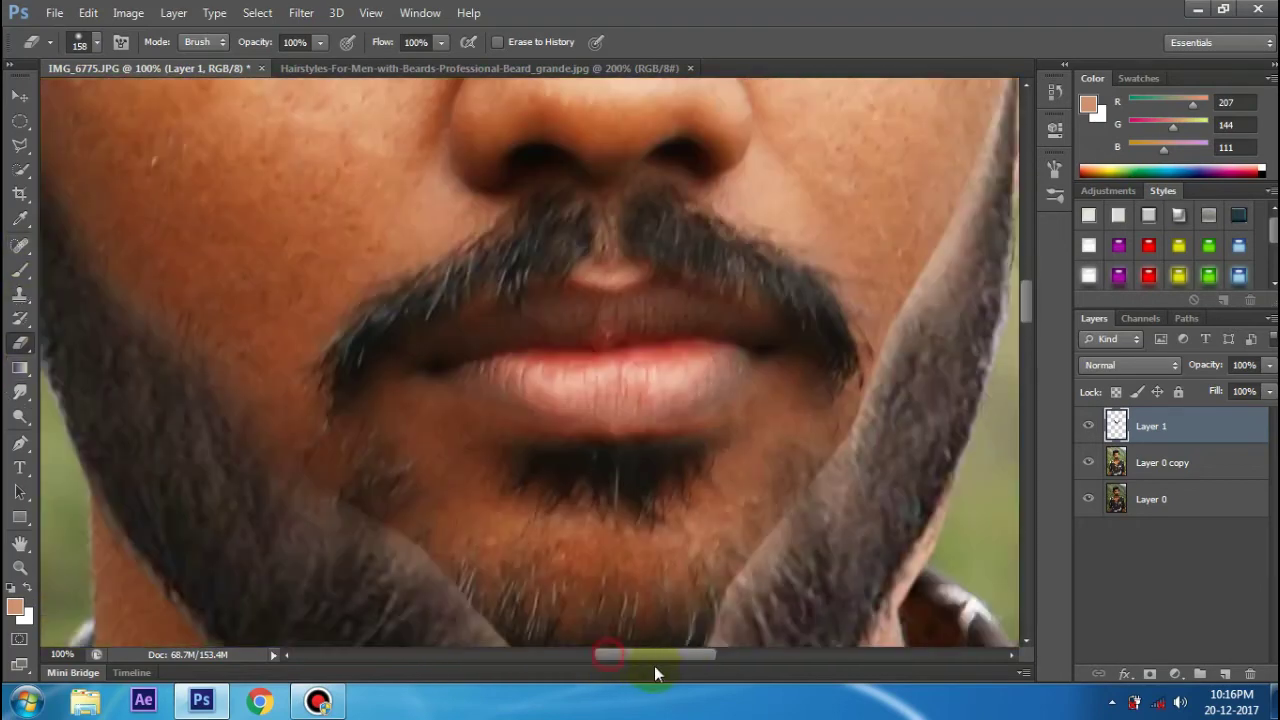
pyautogui.scroll(-1, 530, 465)
pyautogui.scroll(-1, 395, 395)
pyautogui.scroll(-1, 391, 366)
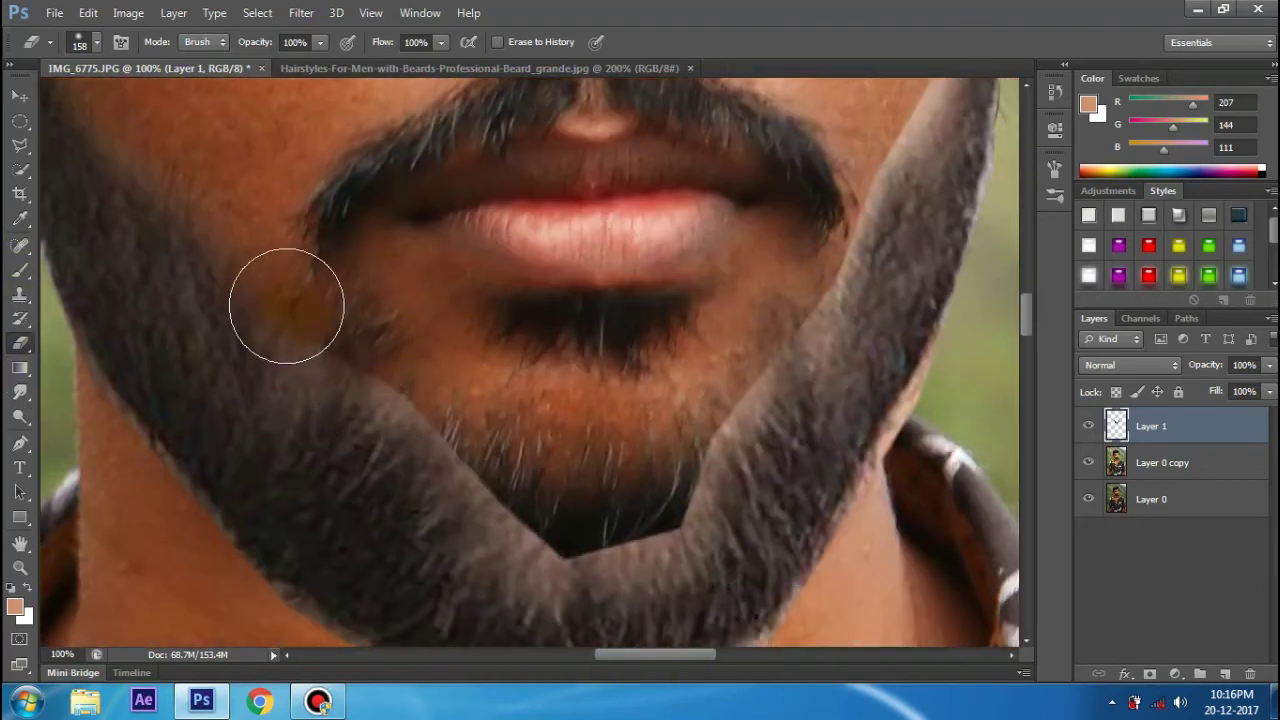
pyautogui.moveTo(395, 365); pyautogui.dragTo(552, 490)
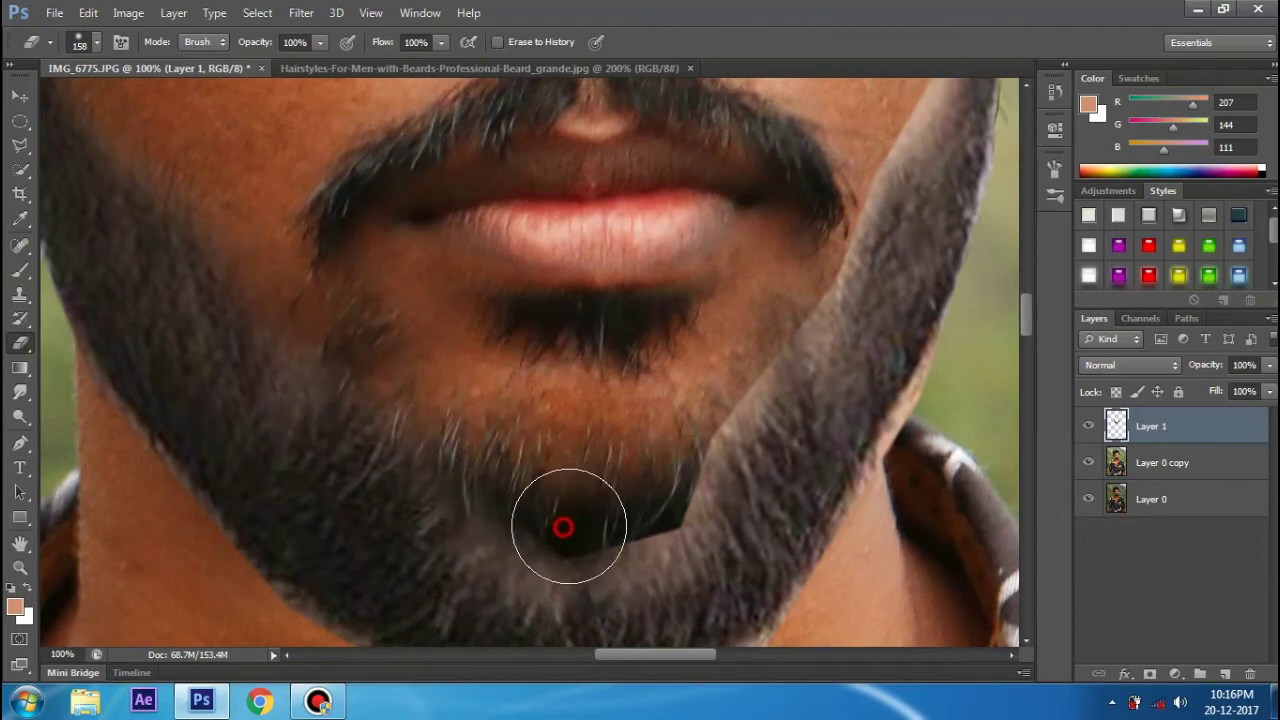
pyautogui.moveTo(552, 490)
pyautogui.mouseDown()
pyautogui.moveTo(540, 525)
pyautogui.moveTo(677, 424)
pyautogui.moveTo(629, 500)
pyautogui.moveTo(699, 625)
pyautogui.moveTo(694, 654)
pyautogui.mouseUp()
# Touch up the chin edge and the beard around the lip corner
pyautogui.scroll(2, 391, 443)
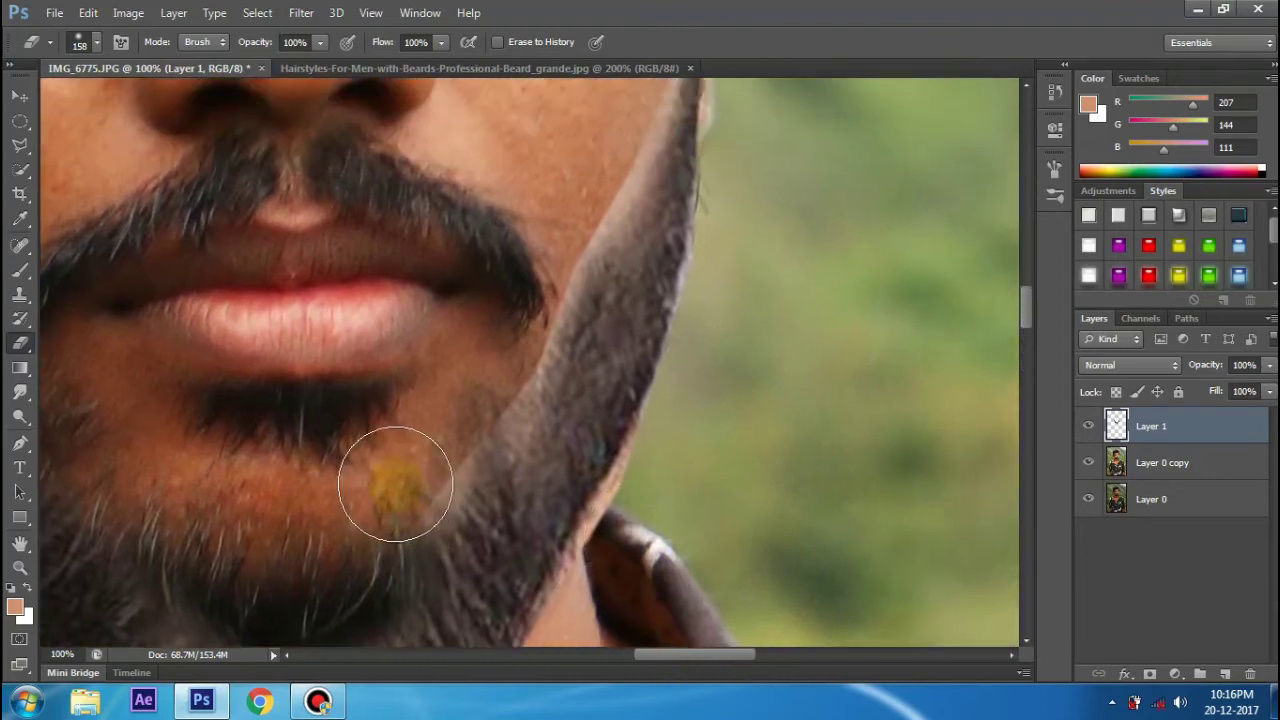
pyautogui.click(440, 440)
pyautogui.moveTo(440, 440); pyautogui.dragTo(480, 357)
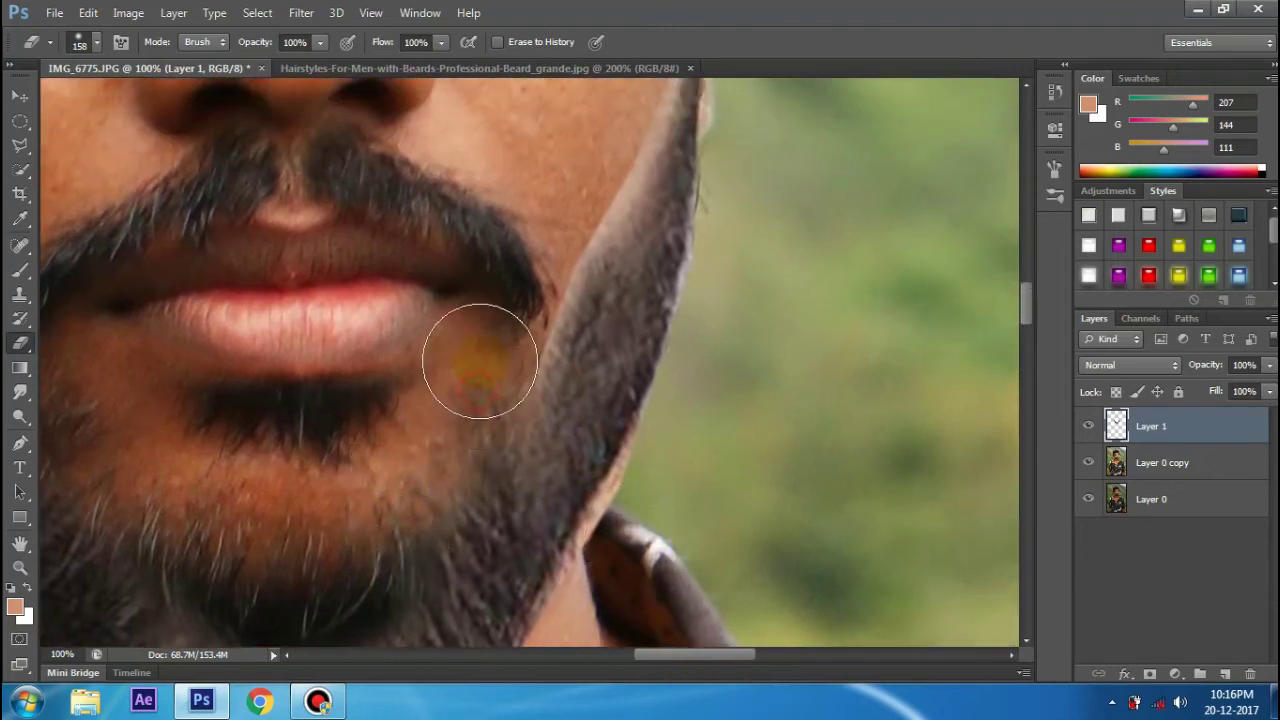
pyautogui.scroll(2, 490, 380)
pyautogui.click(508, 428)
pyautogui.moveTo(508, 428); pyautogui.dragTo(520, 357)
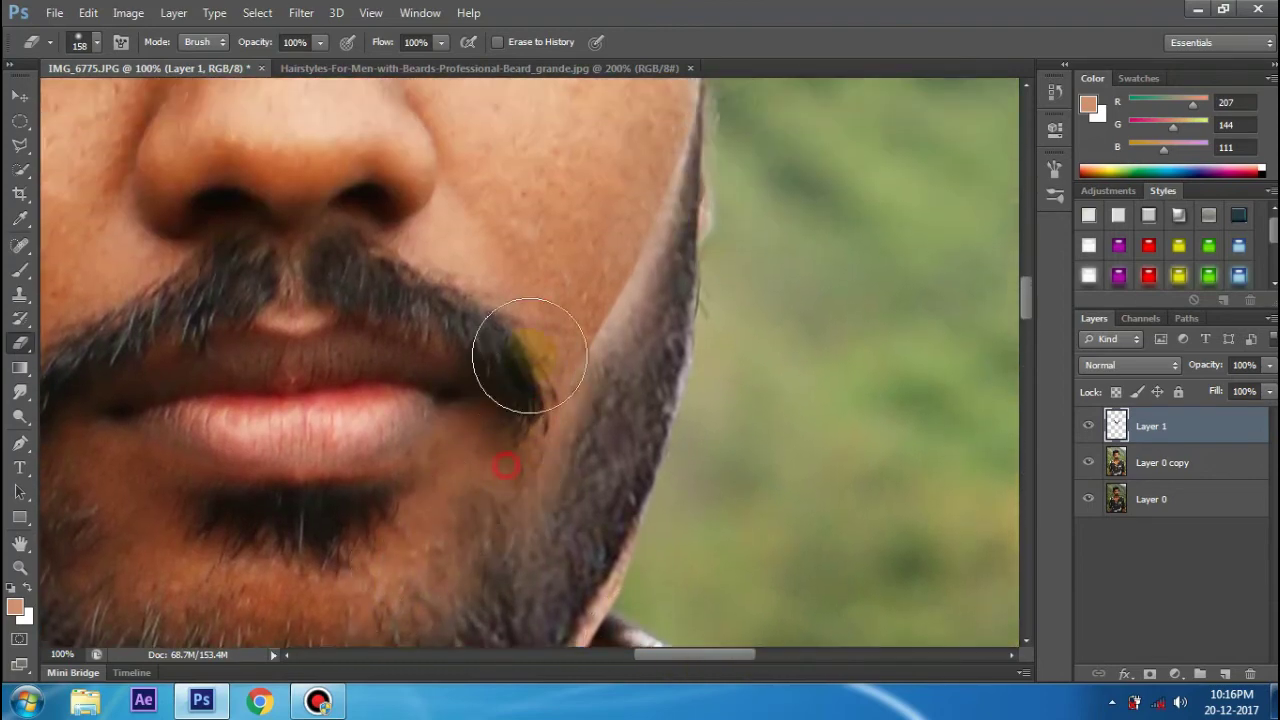
pyautogui.scroll(1, 520, 357)
# Erase beard spill over the green background beside the jaw
pyautogui.moveTo(766, 129); pyautogui.dragTo(769, 147)
pyautogui.moveTo(769, 191); pyautogui.dragTo(757, 223)
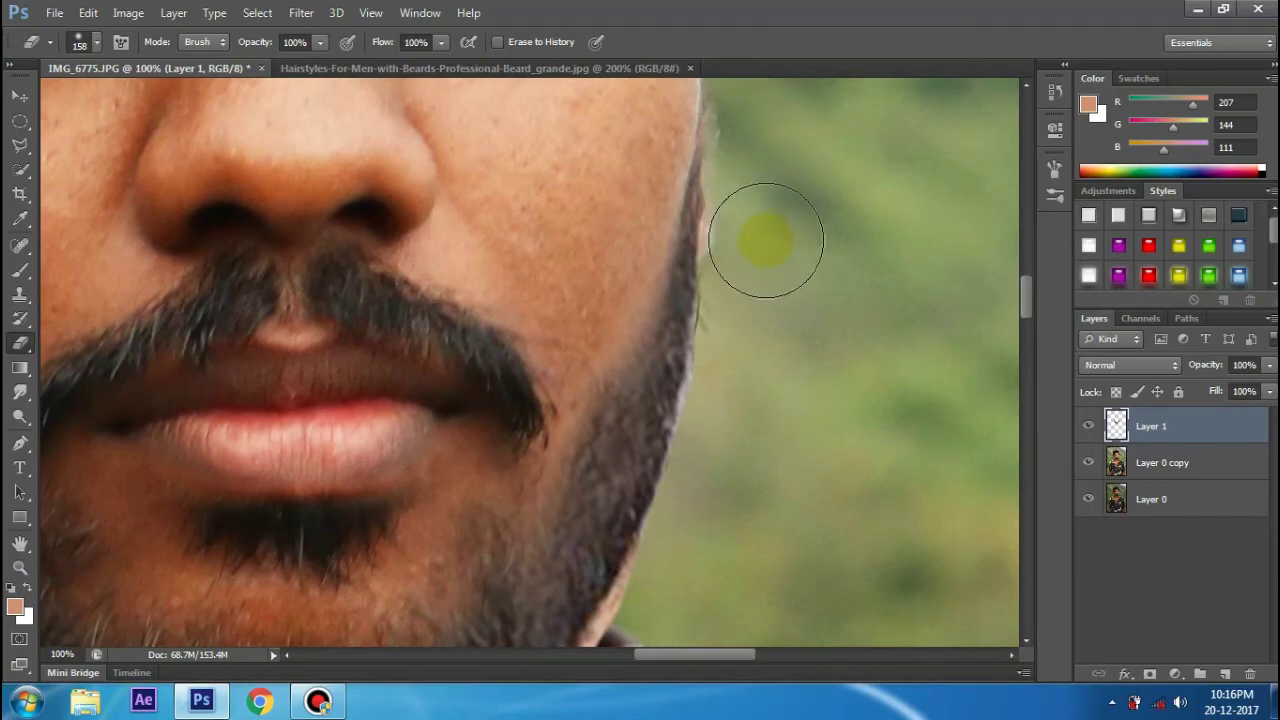
pyautogui.scroll(-2, 766, 243)
pyautogui.moveTo(757, 143); pyautogui.dragTo(751, 243)
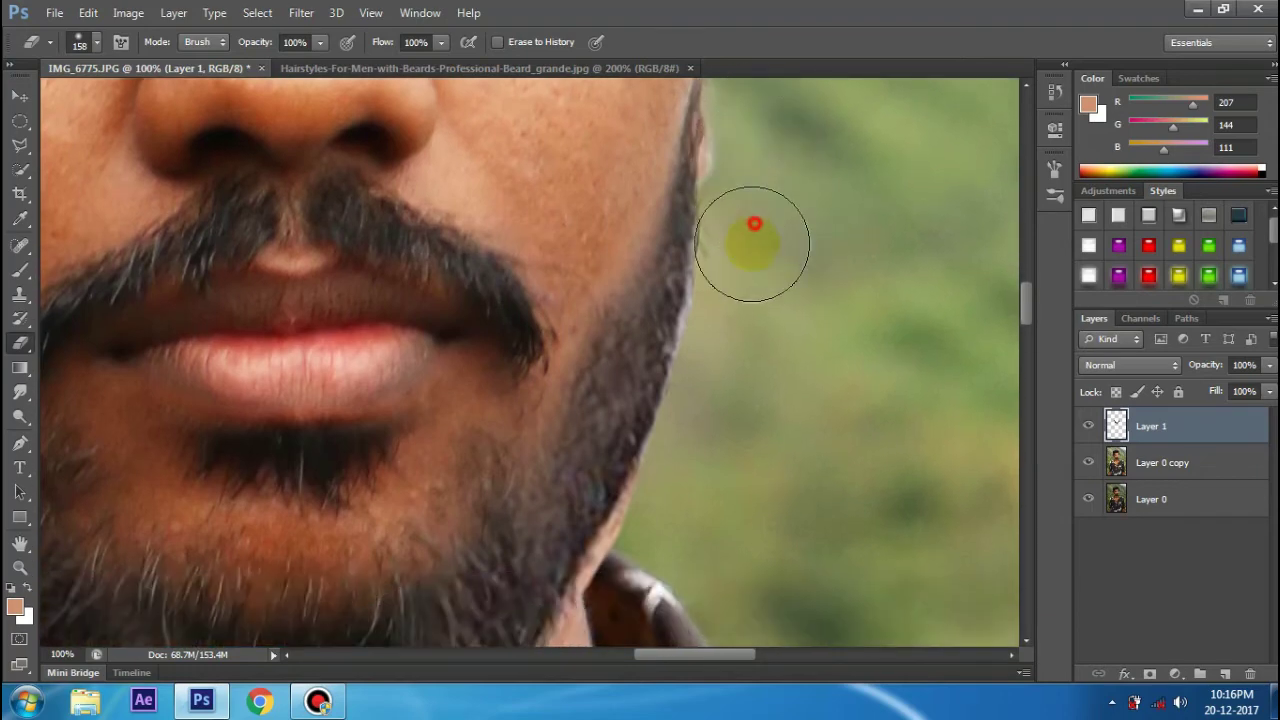
pyautogui.scroll(-5, 751, 243)
# Erase the beard edge where it meets the collar and lower neck
pyautogui.moveTo(610, 460); pyautogui.dragTo(535, 545)
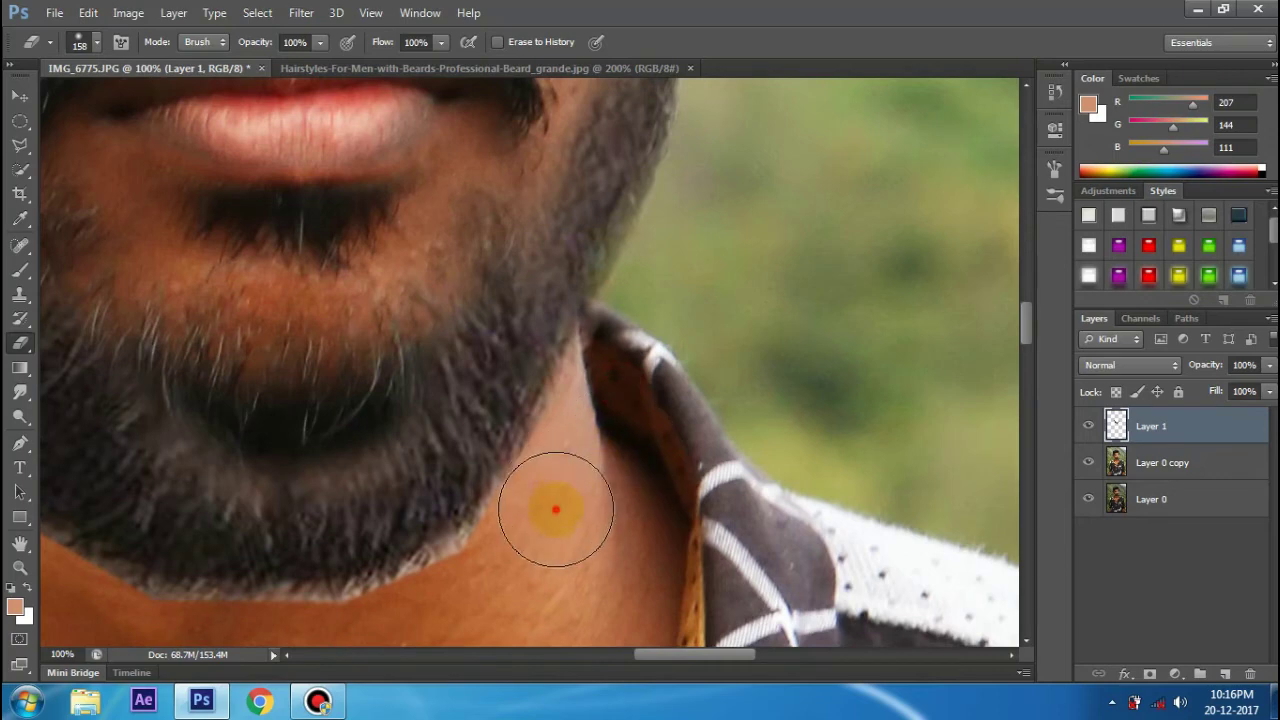
pyautogui.moveTo(432, 575); pyautogui.dragTo(632, 250)
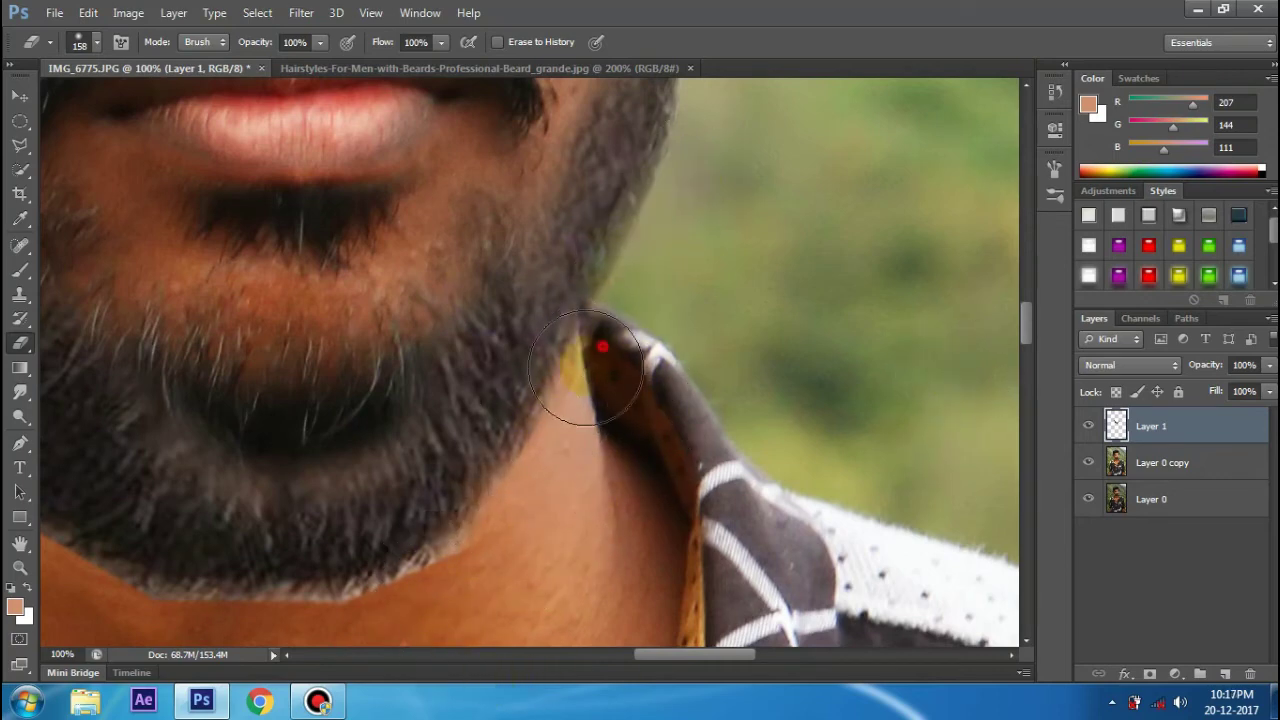
pyautogui.moveTo(584, 368); pyautogui.dragTo(604, 267)
pyautogui.scroll(-1, 428, 486)
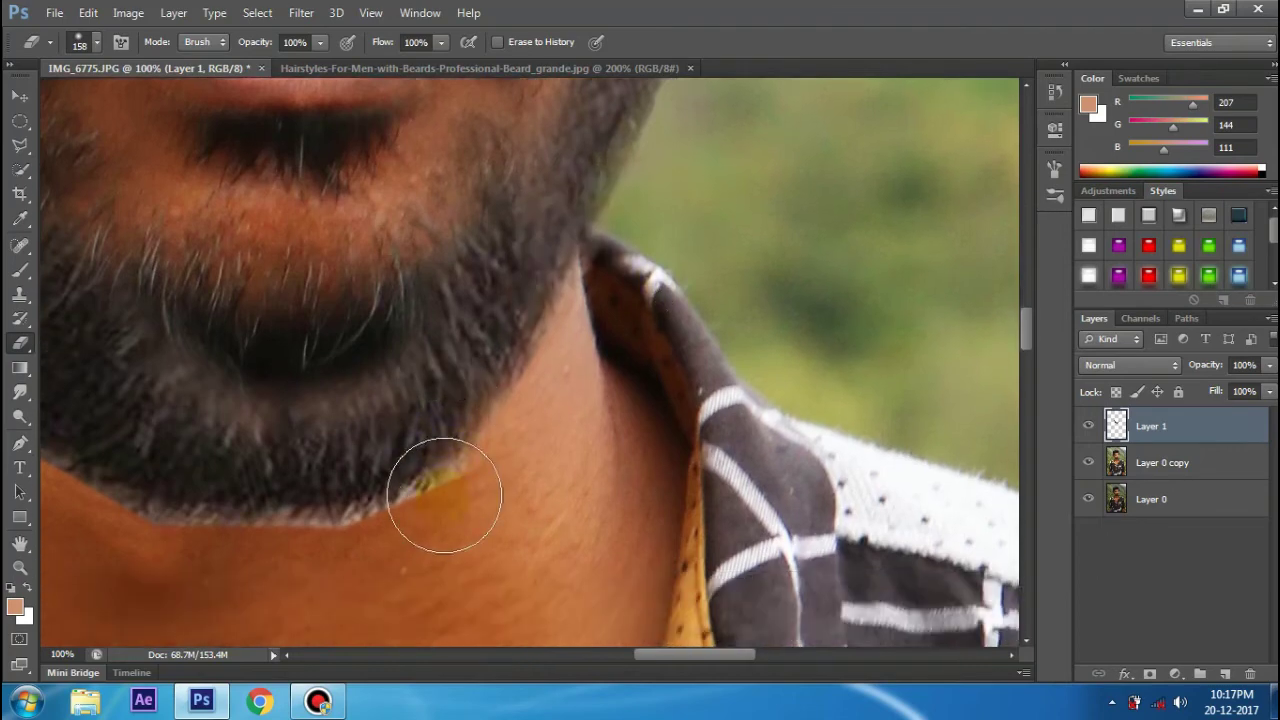
pyautogui.scroll(-1, 400, 491)
pyautogui.scroll(-1, 630, 547)
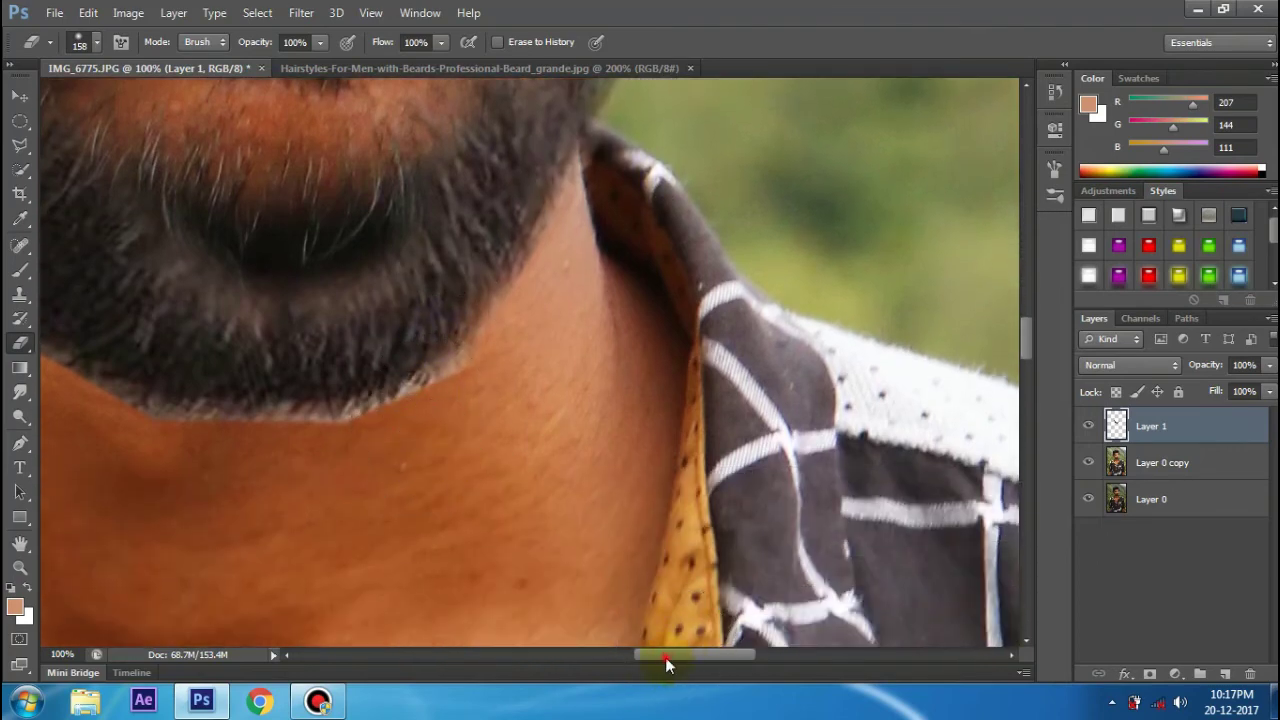
pyautogui.moveTo(665, 657); pyautogui.dragTo(624, 655)
pyautogui.moveTo(794, 423)
pyautogui.mouseDown()
pyautogui.moveTo(752, 437)
pyautogui.moveTo(829, 409)
pyautogui.moveTo(663, 463)
pyautogui.moveTo(471, 463)
pyautogui.moveTo(334, 434)
pyautogui.mouseUp()
# Erase the beard's lower edge over the neck on the first side
pyautogui.scroll(1, 283, 457)
pyautogui.scroll(1, 386, 553)
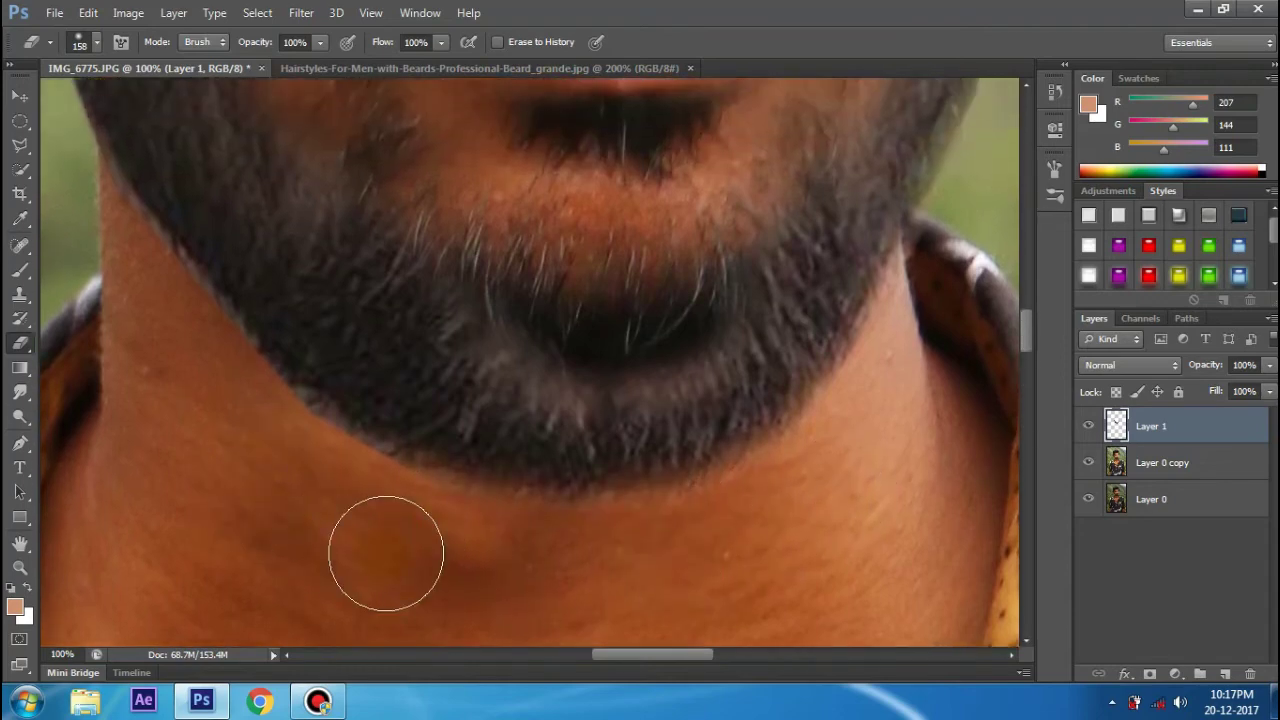
pyautogui.scroll(1, 386, 553)
pyautogui.moveTo(386, 553); pyautogui.dragTo(254, 503)
pyautogui.scroll(1, 234, 506)
pyautogui.scroll(1, 234, 506)
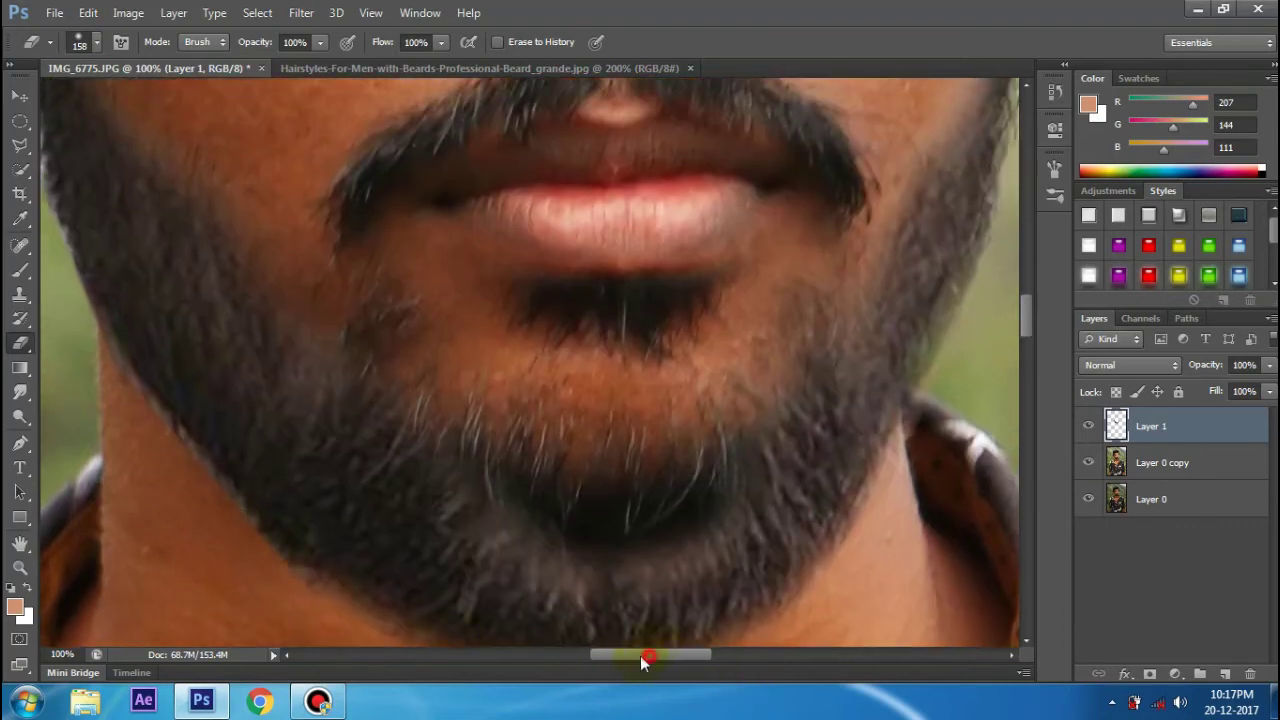
pyautogui.moveTo(640, 655)
pyautogui.mouseDown()
pyautogui.moveTo(587, 655)
pyautogui.moveTo(611, 655)
pyautogui.mouseUp()
pyautogui.scroll(-1, 640, 590)
pyautogui.scroll(-1, 670, 590)
pyautogui.scroll(-1, 651, 520)
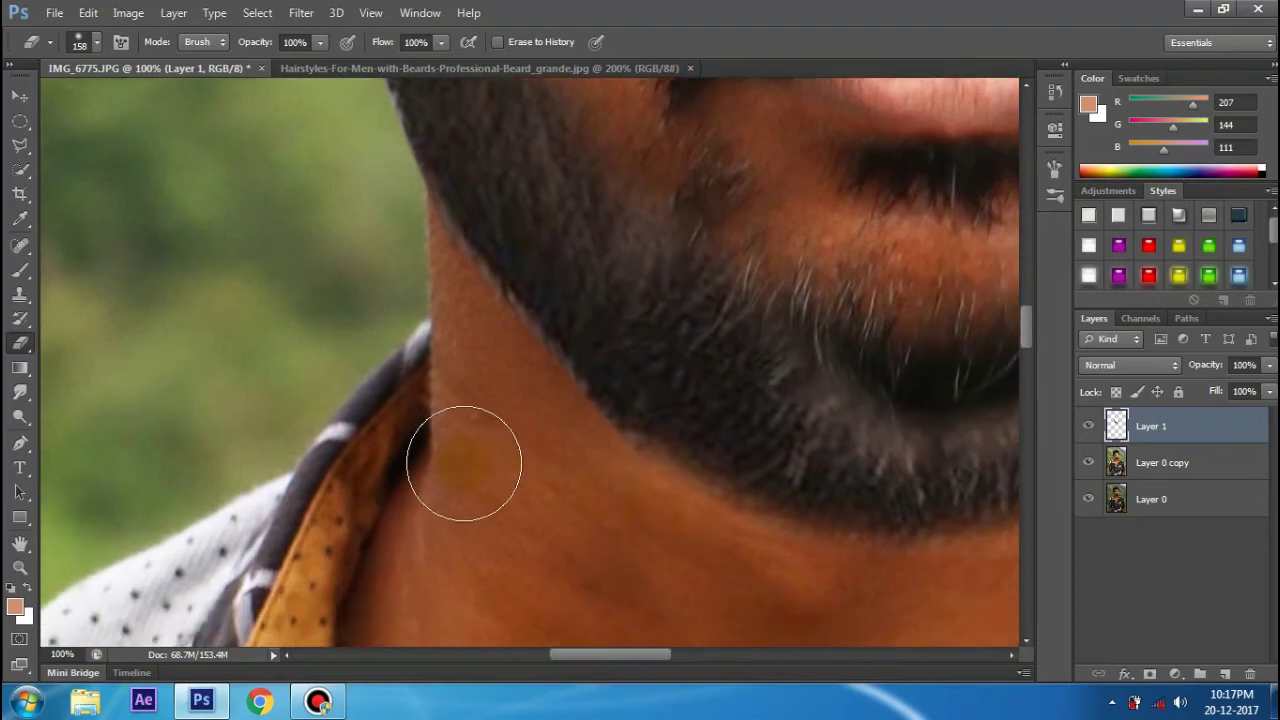
# Erase along the neck outline on the other side to soften the beard's edge
pyautogui.scroll(1, 415, 450)
pyautogui.scroll(1, 329, 286)
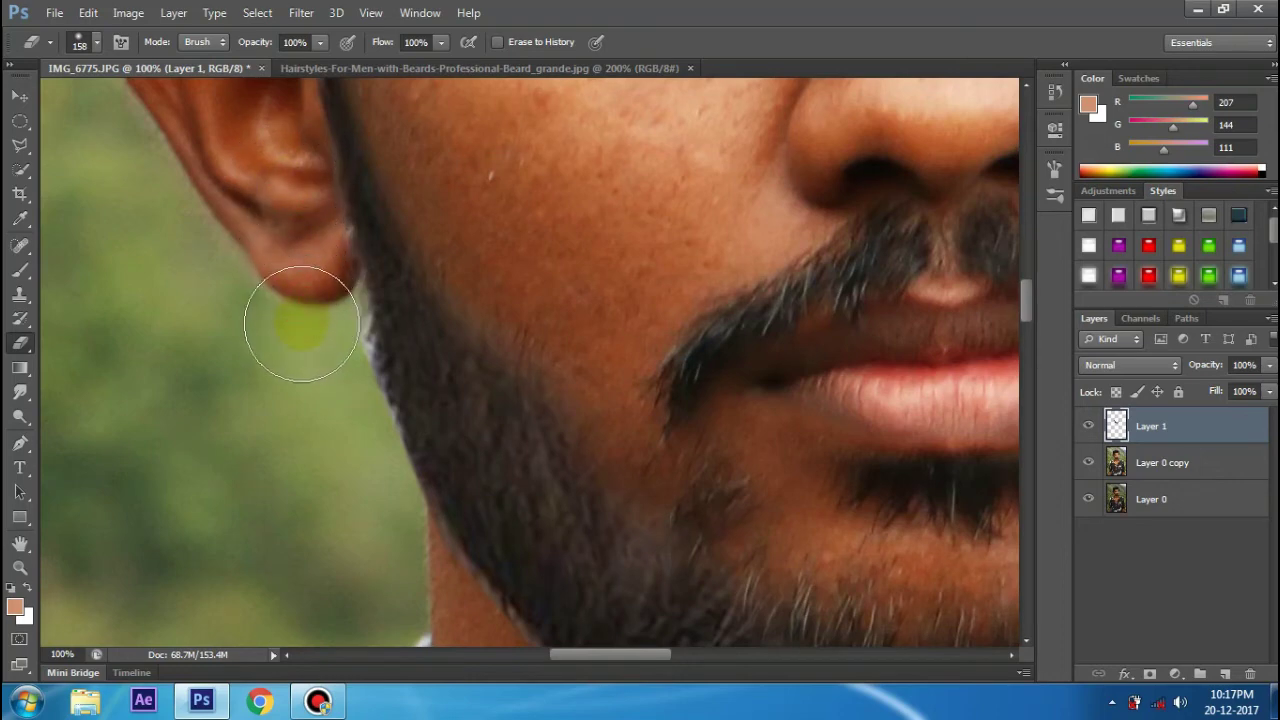
pyautogui.scroll(-1, 301, 324)
pyautogui.scroll(-1, 306, 300)
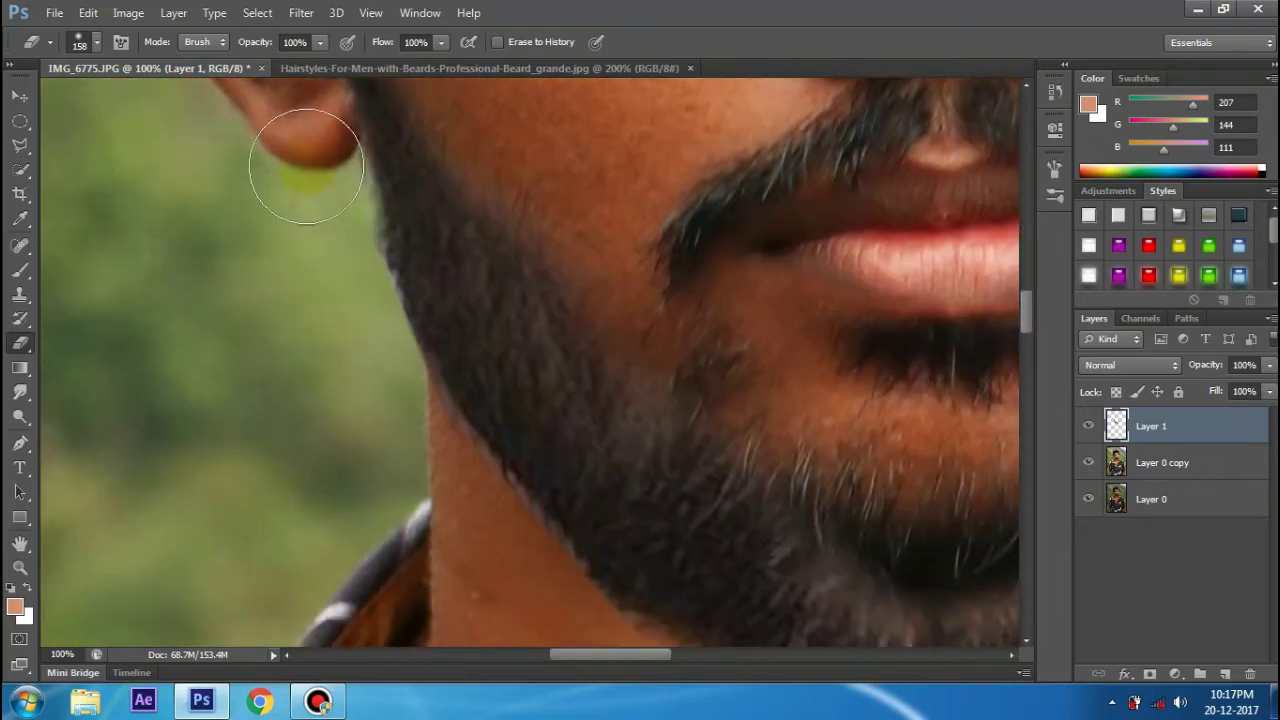
pyautogui.scroll(-1, 320, 215)
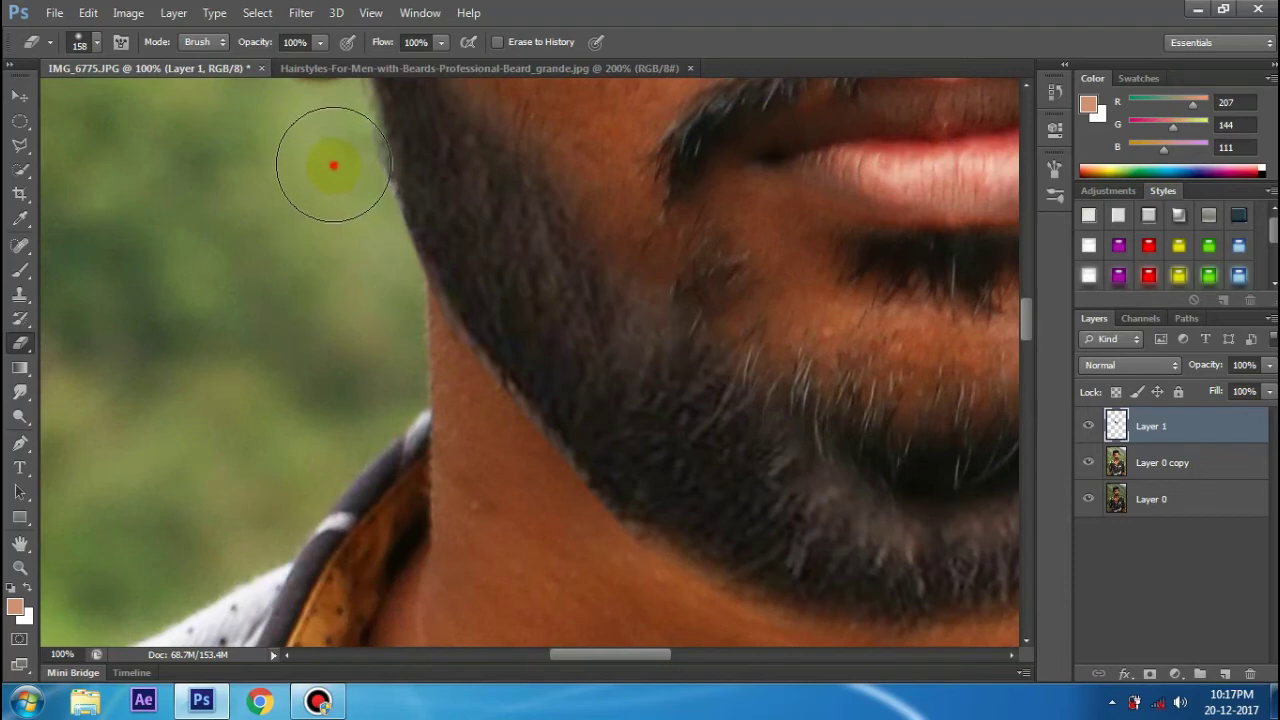
pyautogui.scroll(-1, 360, 205)
pyautogui.scroll(-1, 405, 255)
pyautogui.moveTo(415, 218); pyautogui.dragTo(531, 345)
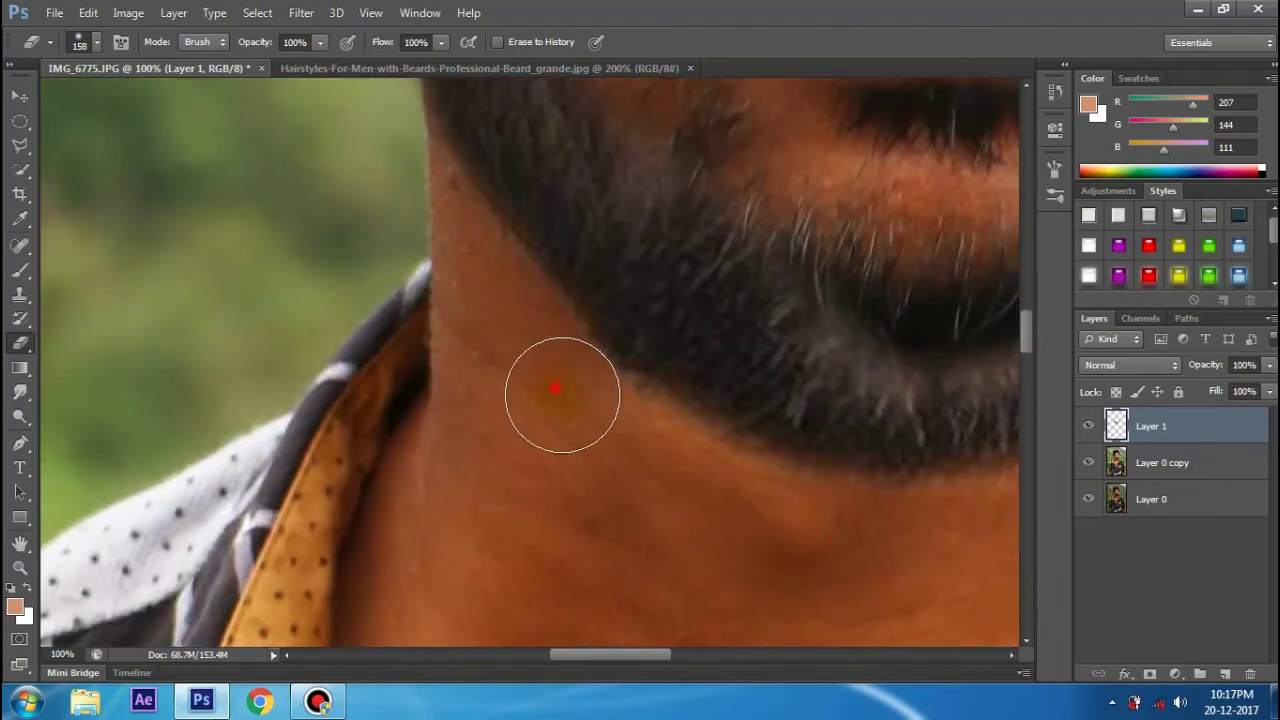
pyautogui.moveTo(531, 345); pyautogui.dragTo(660, 408)
pyautogui.scroll(1, 580, 390)
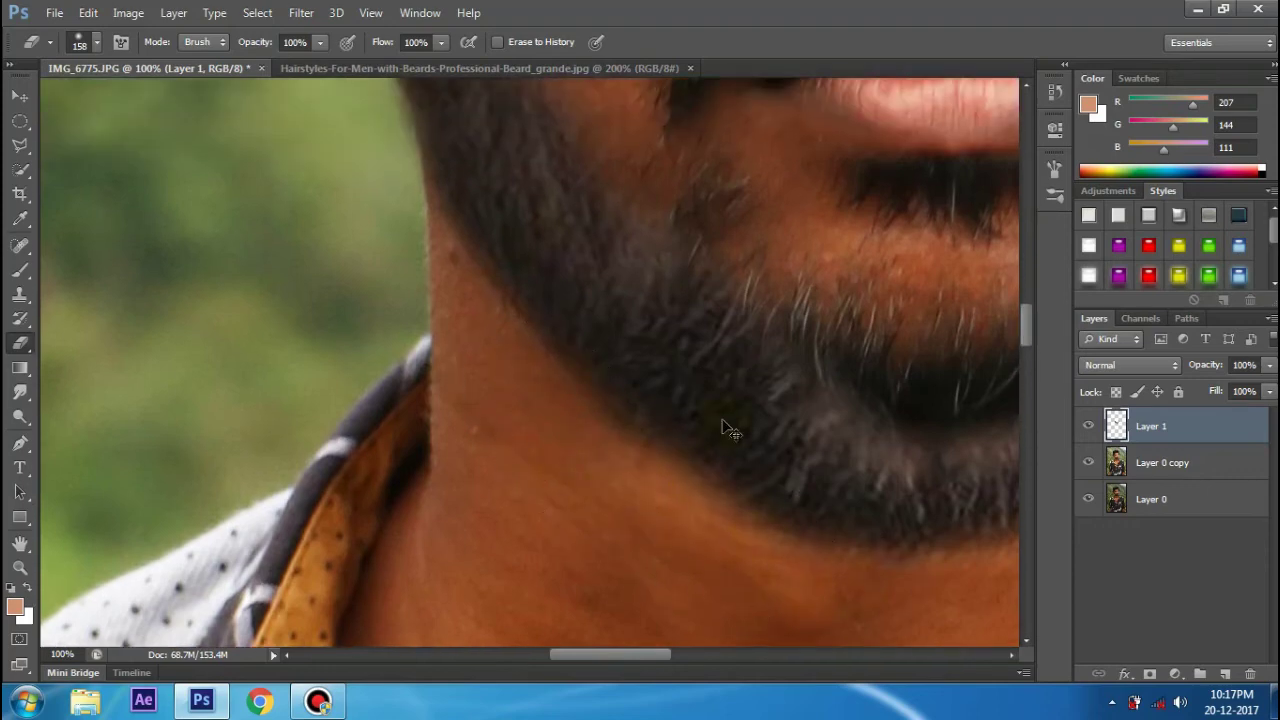
pyautogui.scroll(-5, 728, 428)
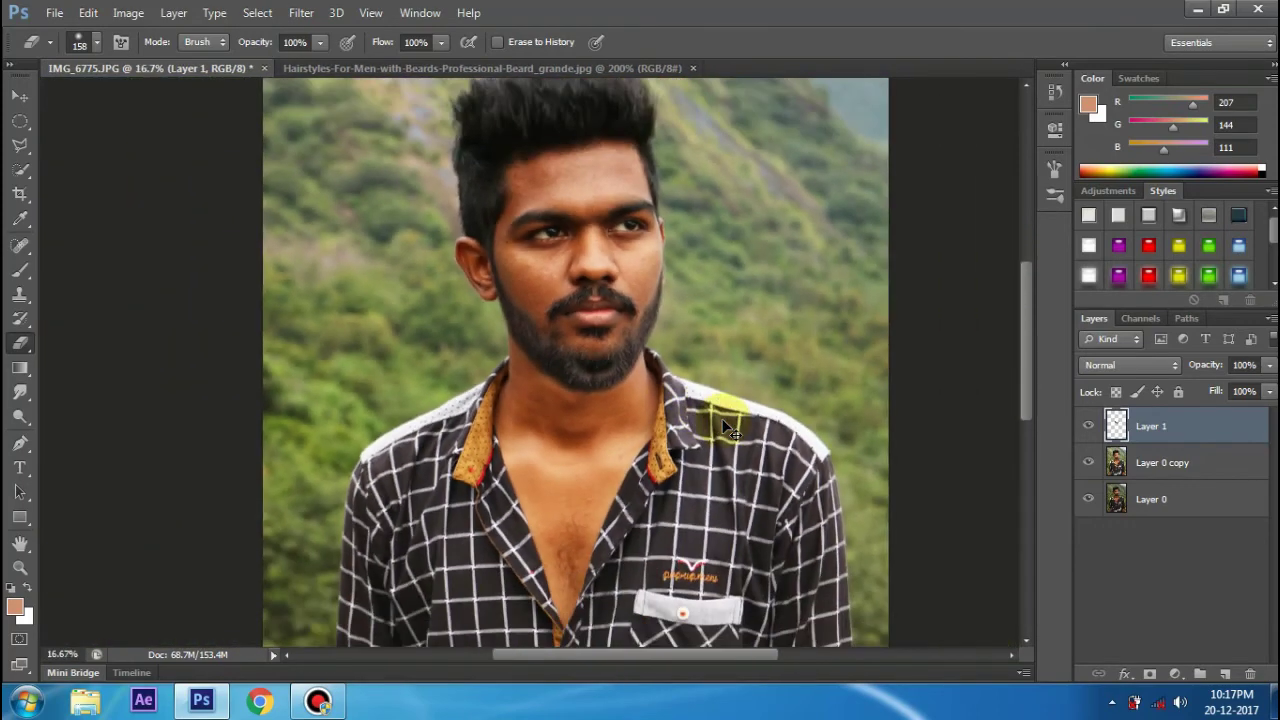
pyautogui.scroll(1, 728, 428)
pyautogui.scroll(1, 728, 428)
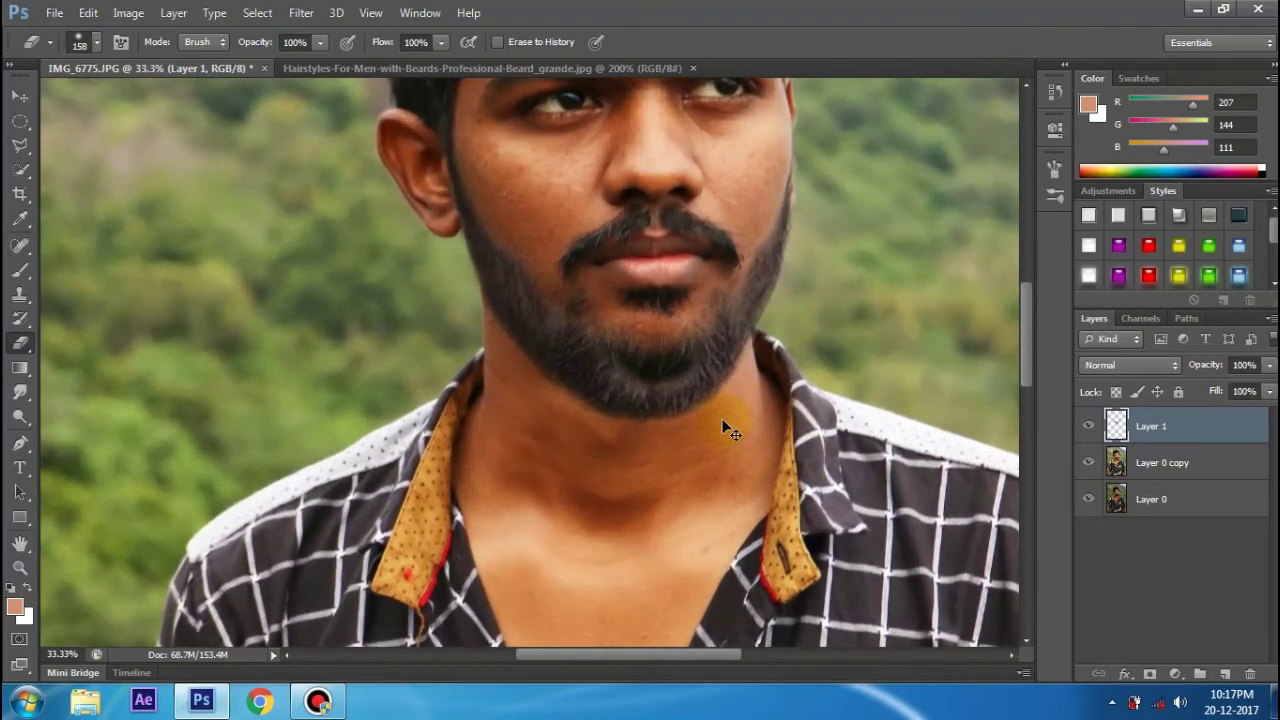
pyautogui.scroll(2, 722, 420)
pyautogui.moveTo(575, 657); pyautogui.dragTo(607, 657)
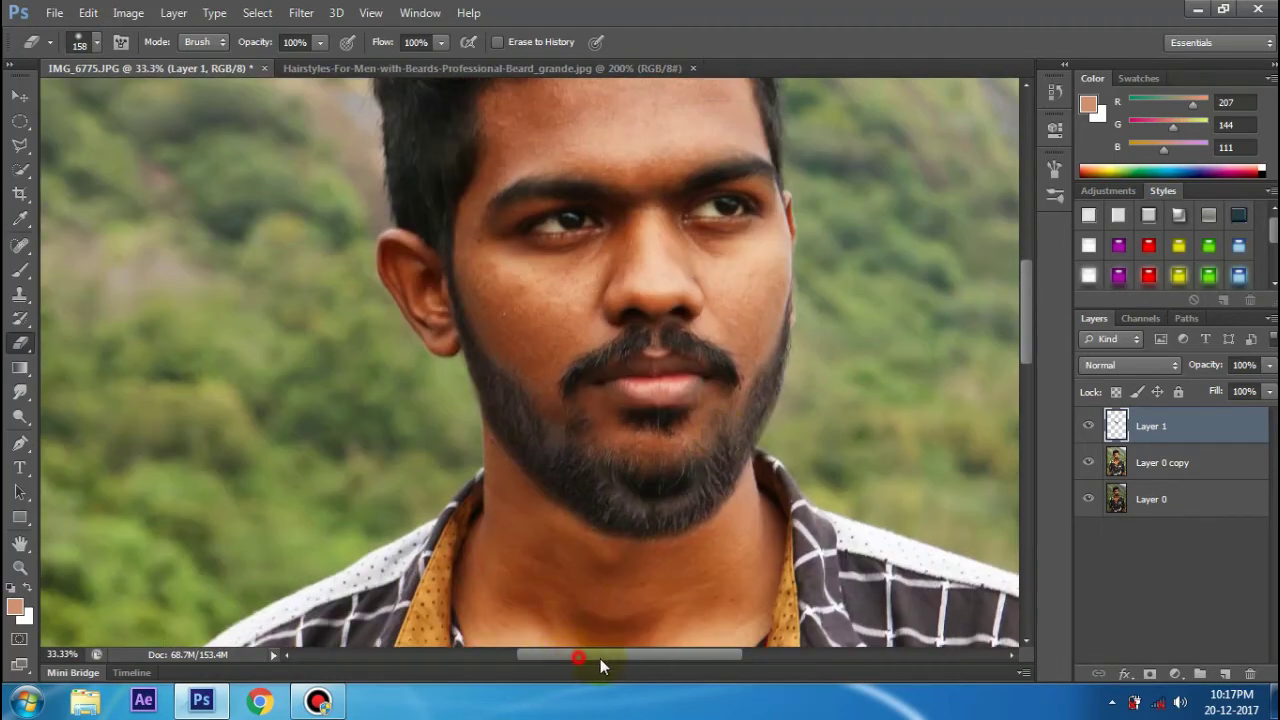
pyautogui.scroll(1, 637, 490)
pyautogui.scroll(-1, 637, 492)
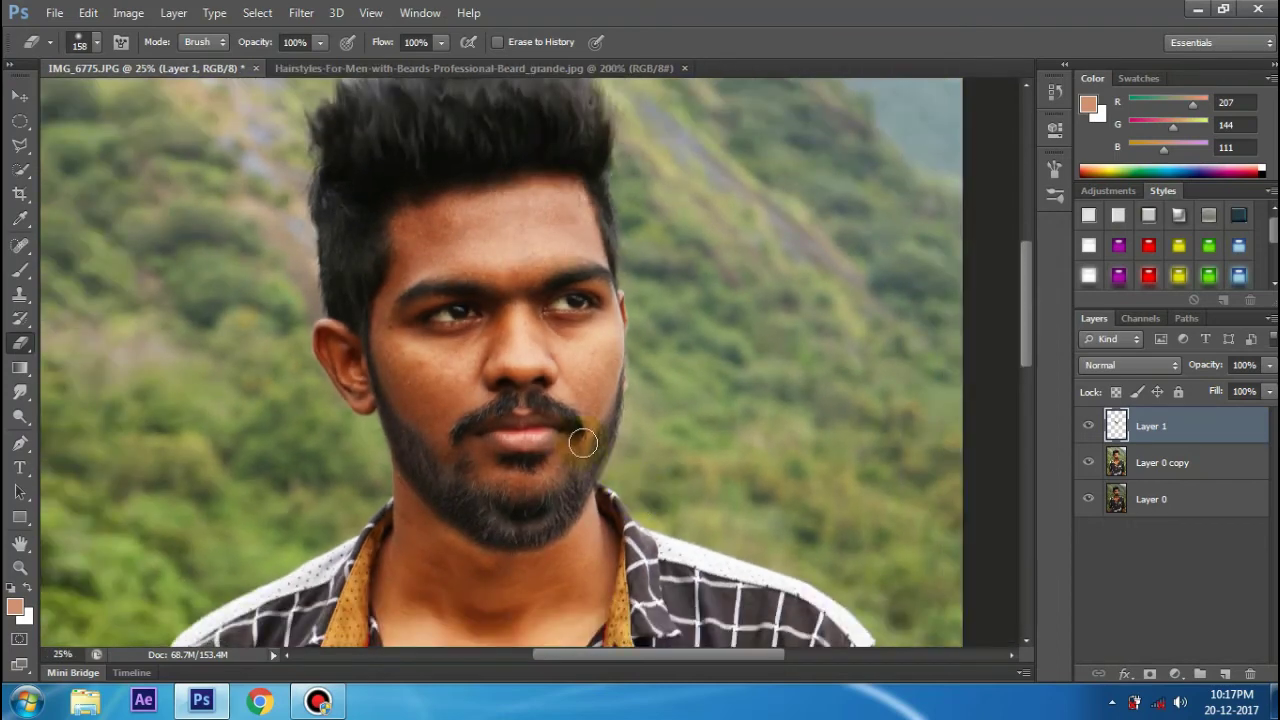
# Resize the Layer 1 beard to about 99.65% wide and 98.2% tall on the jaw
pyautogui.hotkey('ctrl', 't')
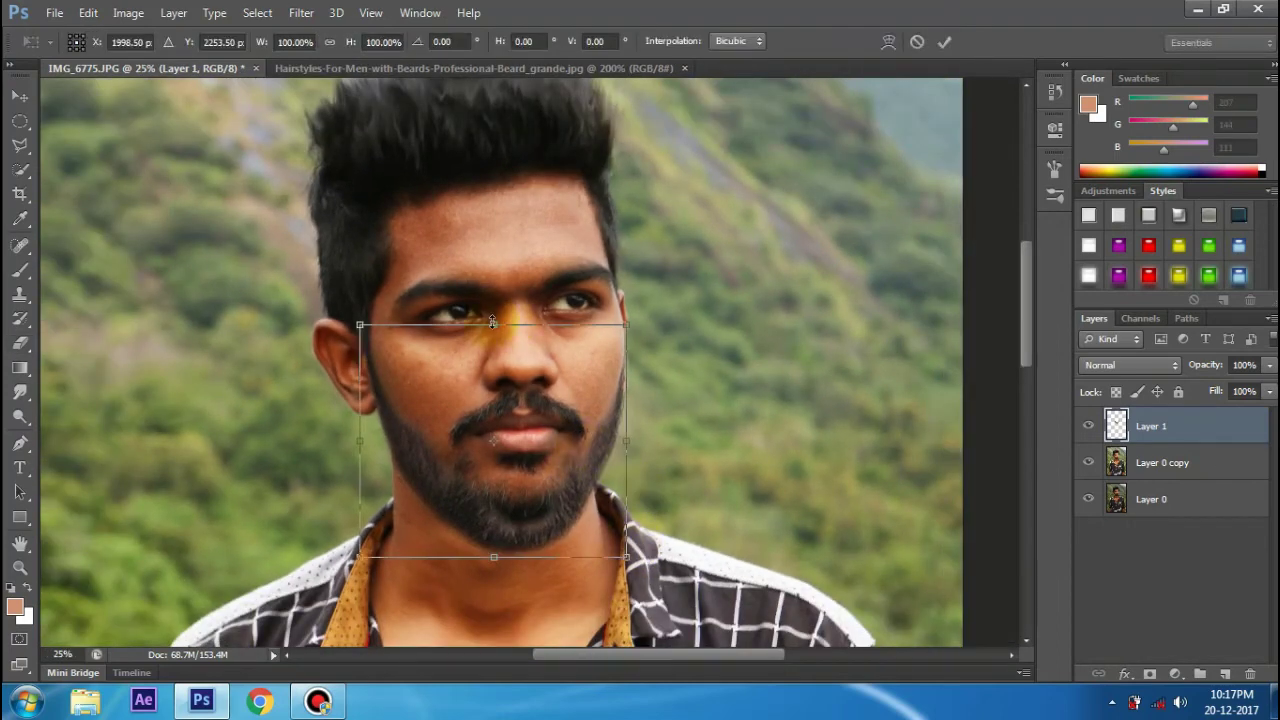
pyautogui.moveTo(493, 322); pyautogui.dragTo(493, 310)
pyautogui.moveTo(625, 557); pyautogui.dragTo(626, 545)
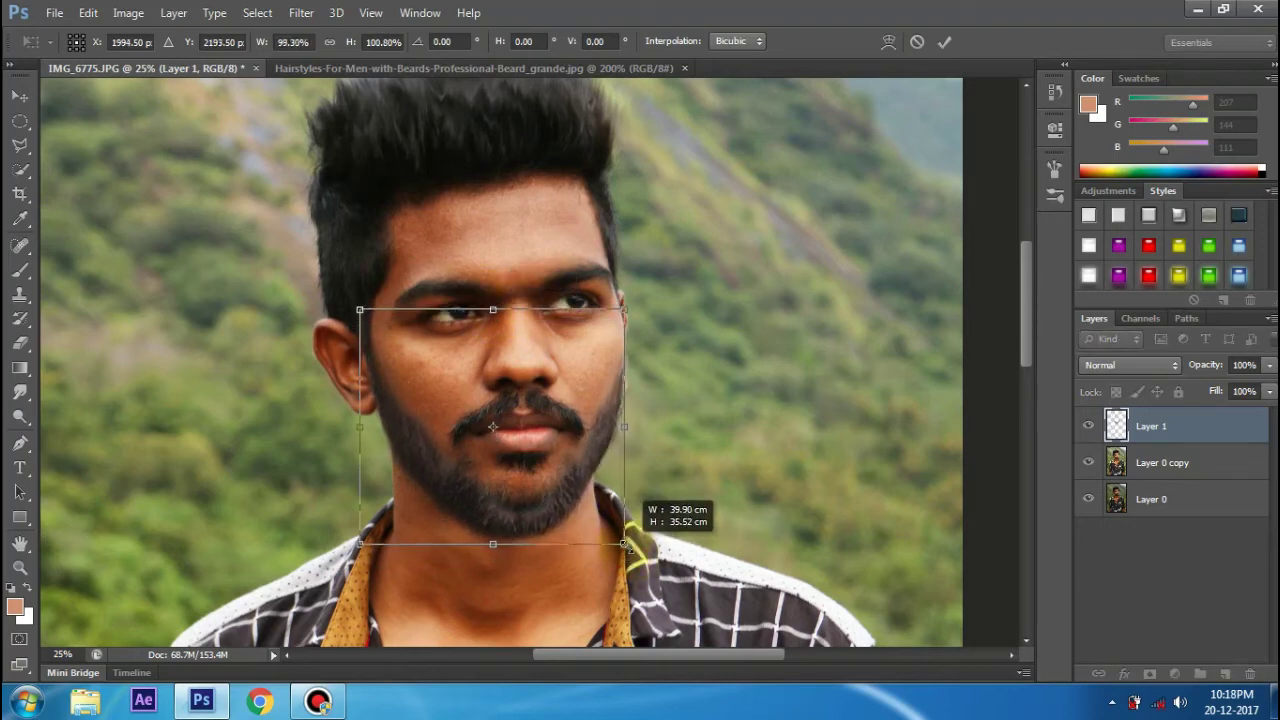
pyautogui.moveTo(624, 543); pyautogui.dragTo(625, 539)
pyautogui.hotkey('ctrl', '+')
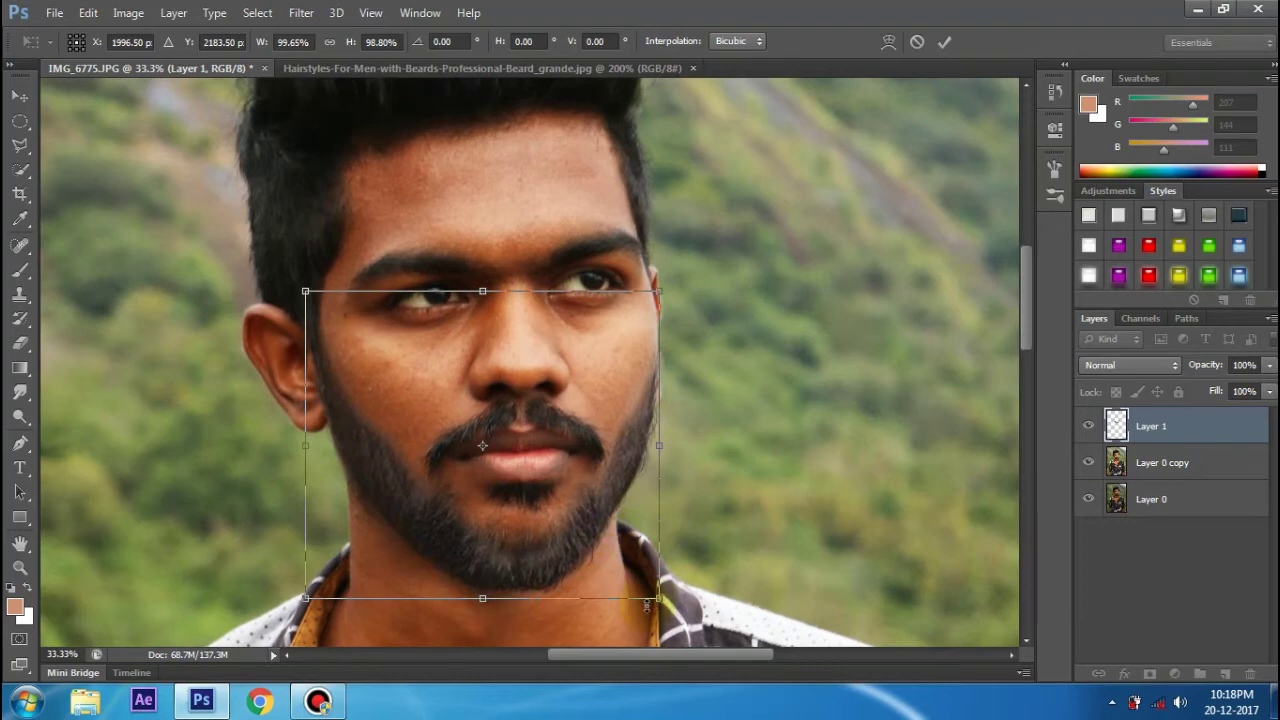
pyautogui.moveTo(647, 601); pyautogui.dragTo(650, 598)
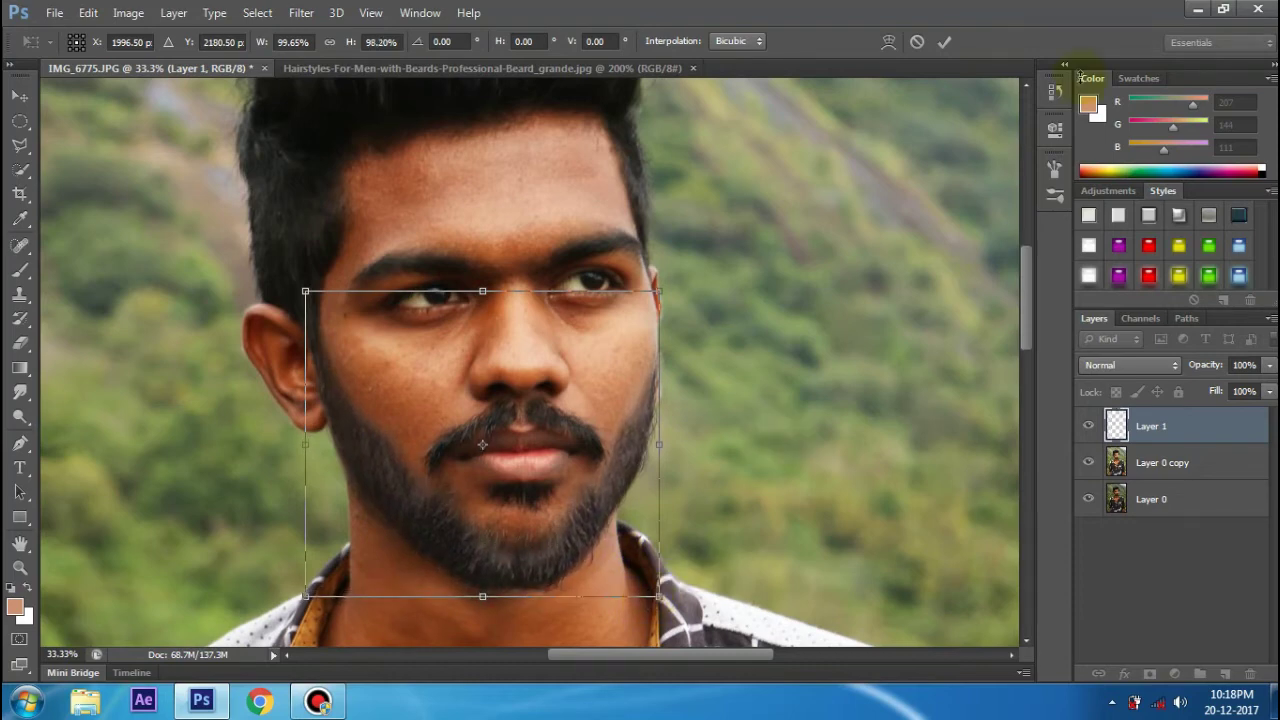
pyautogui.click(943, 43)
pyautogui.press('e')
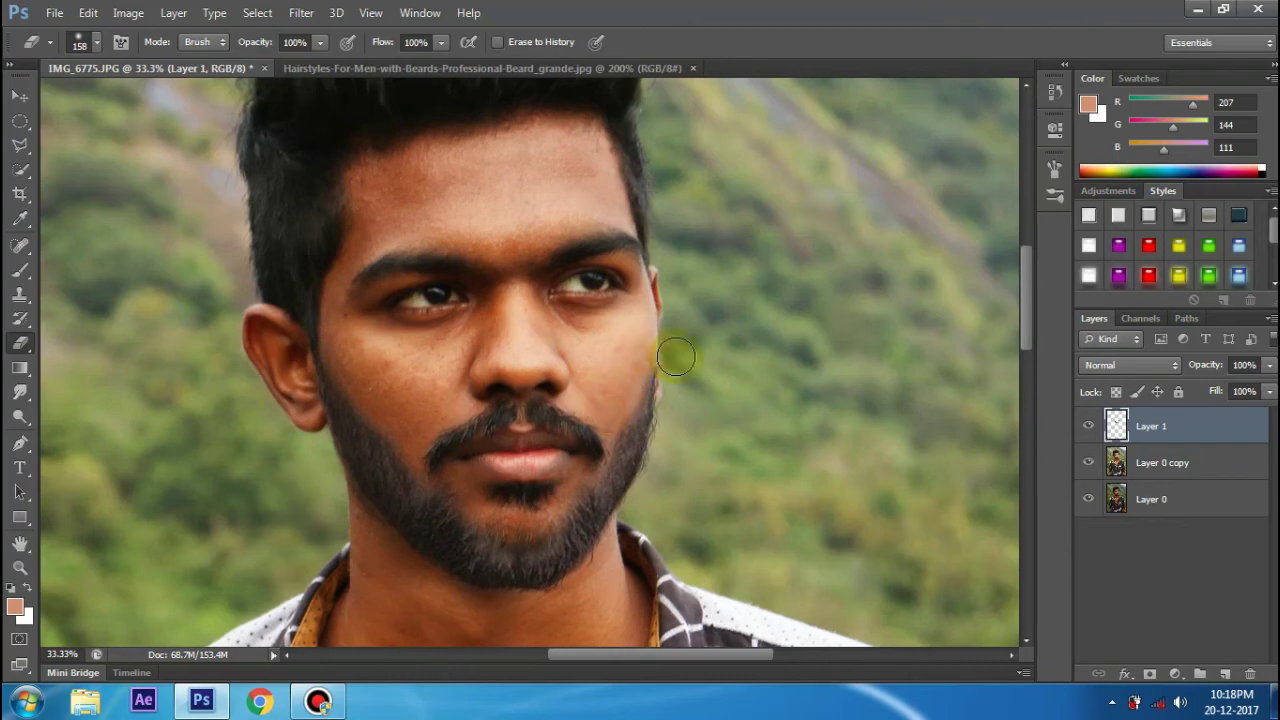
# Make a final eraser touch-up, inspect the face, and open the Image menu
pyautogui.moveTo(682, 366); pyautogui.dragTo(689, 414)
pyautogui.scroll(3, 811, 387)
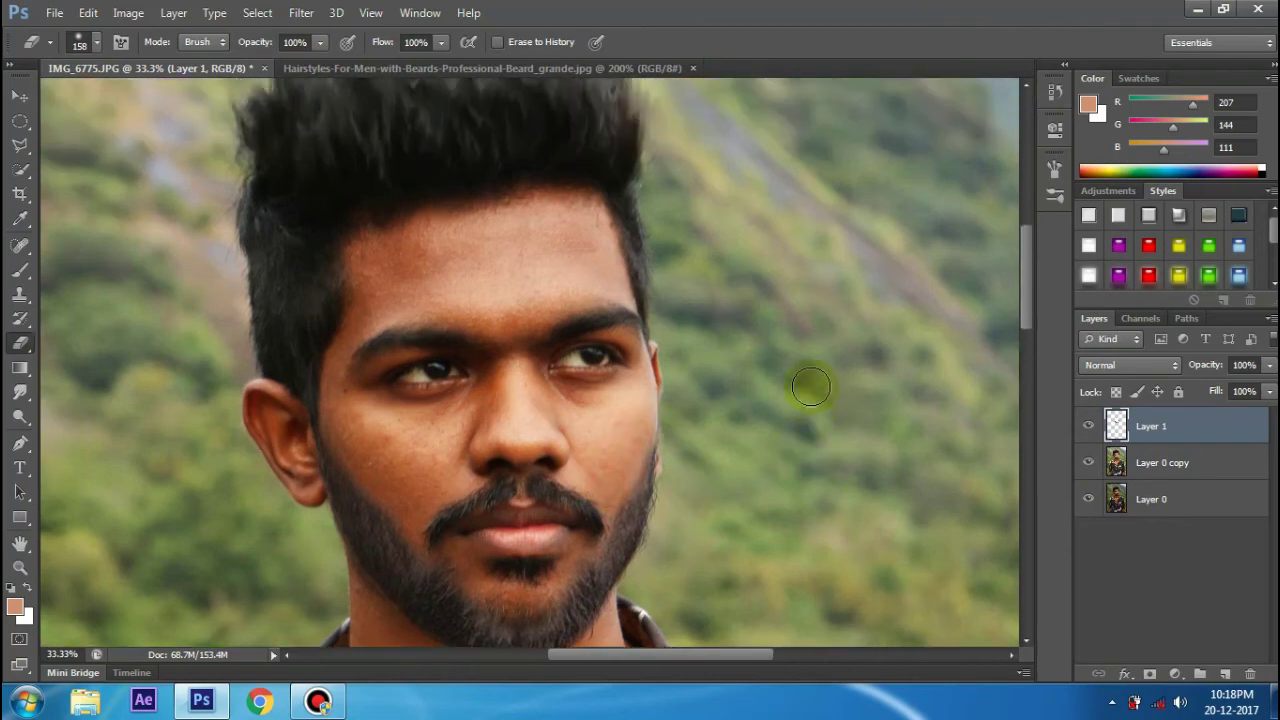
pyautogui.scroll(-4, 786, 371)
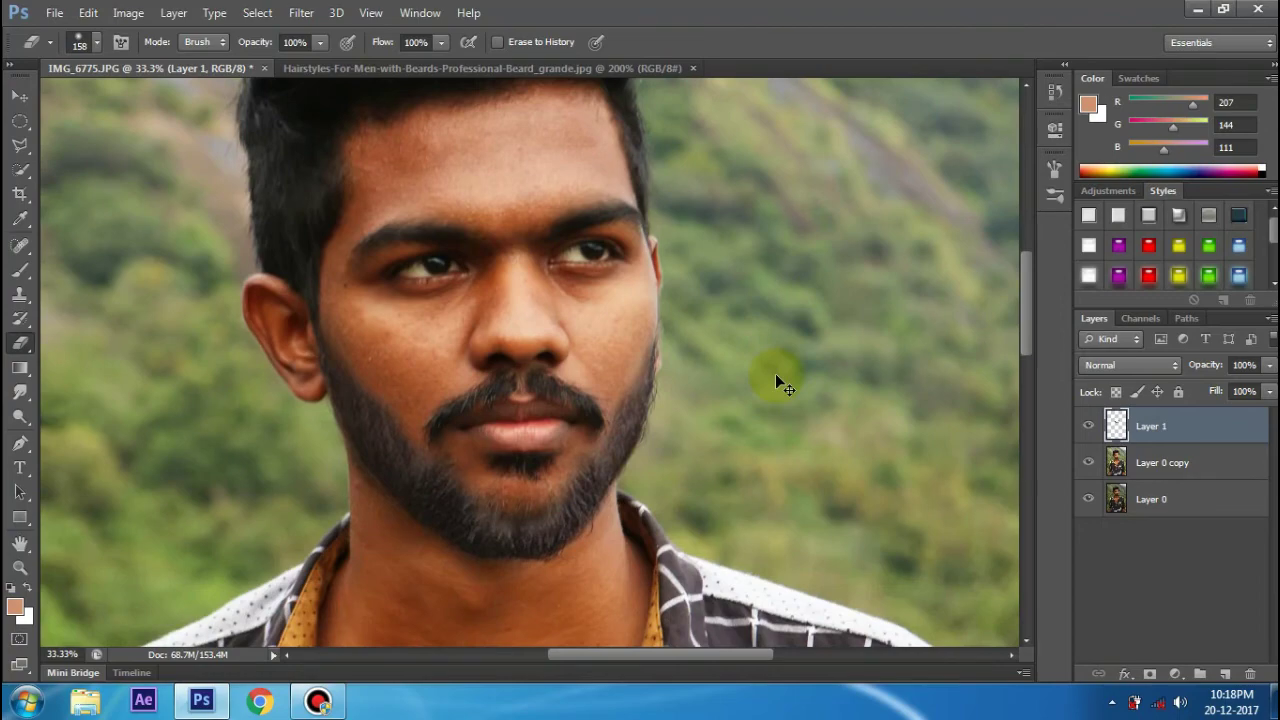
pyautogui.scroll(1, 776, 380)
pyautogui.scroll(-4, 776, 380)
pyautogui.scroll(2, 776, 380)
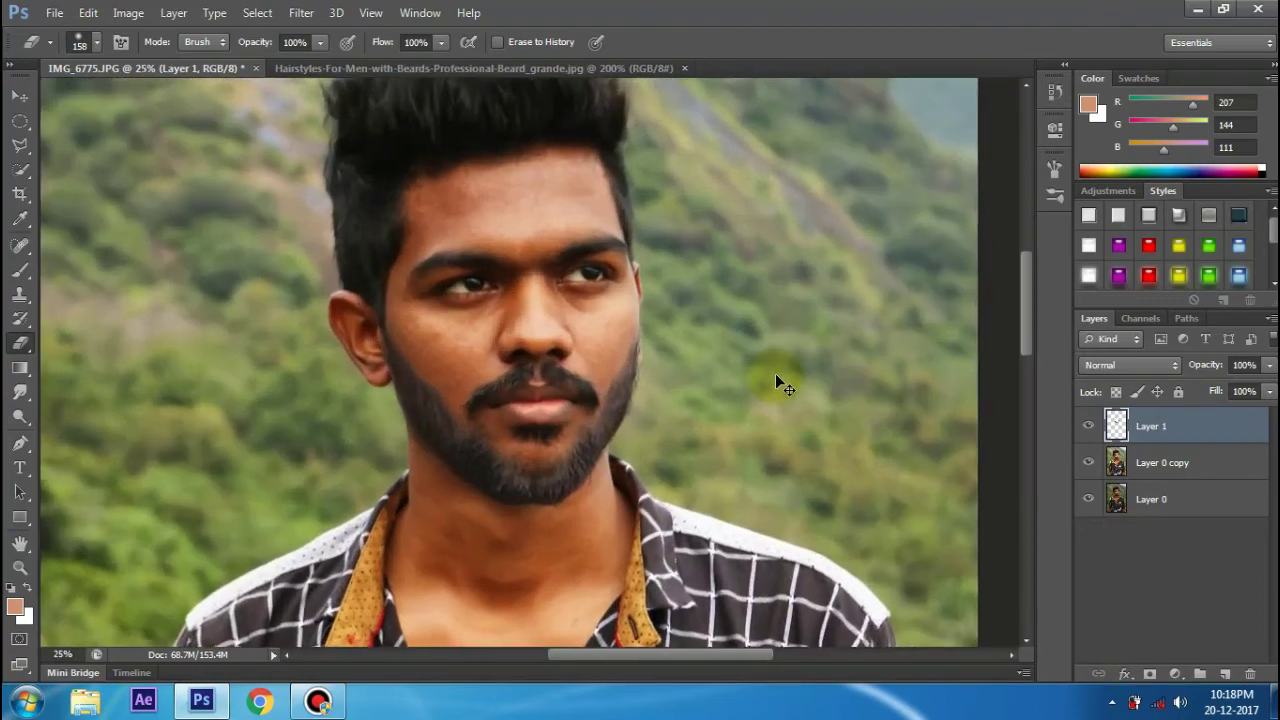
pyautogui.scroll(1, 776, 380)
pyautogui.scroll(1, 776, 380)
pyautogui.scroll(-1, 775, 373)
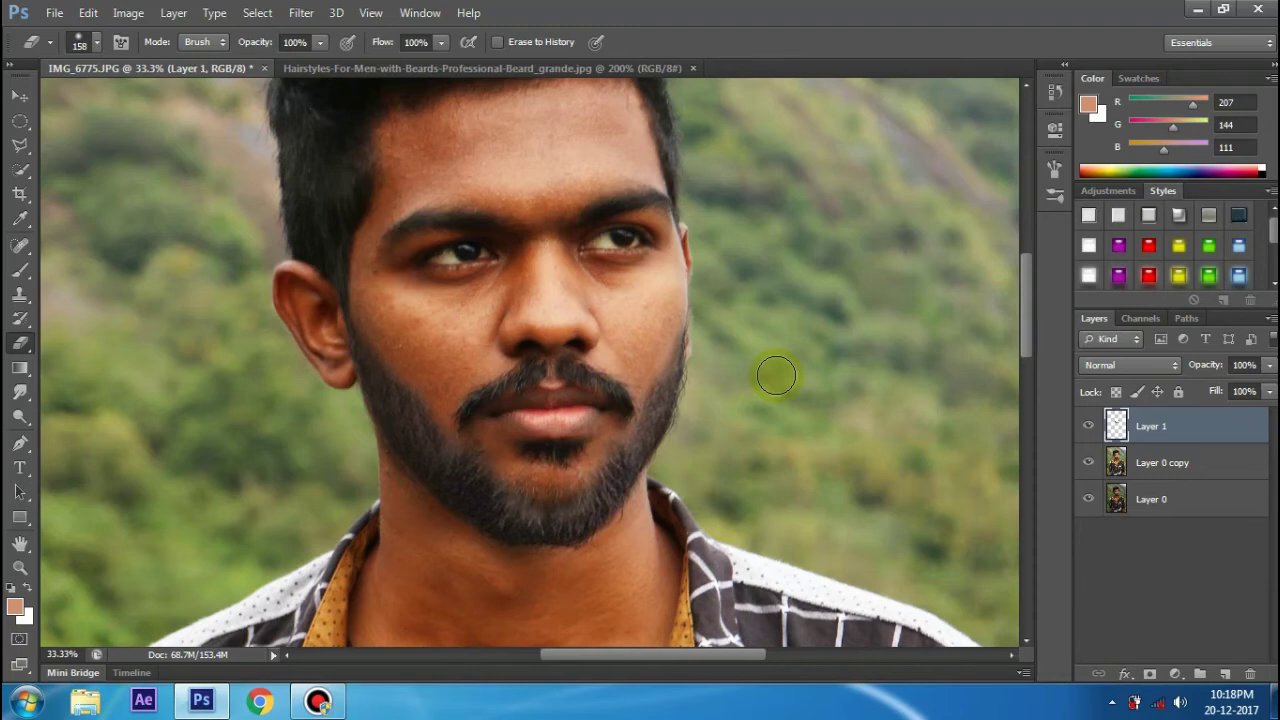
pyautogui.scroll(2, 853, 347)
pyautogui.click(89, 16)
pyautogui.moveTo(156, 60)
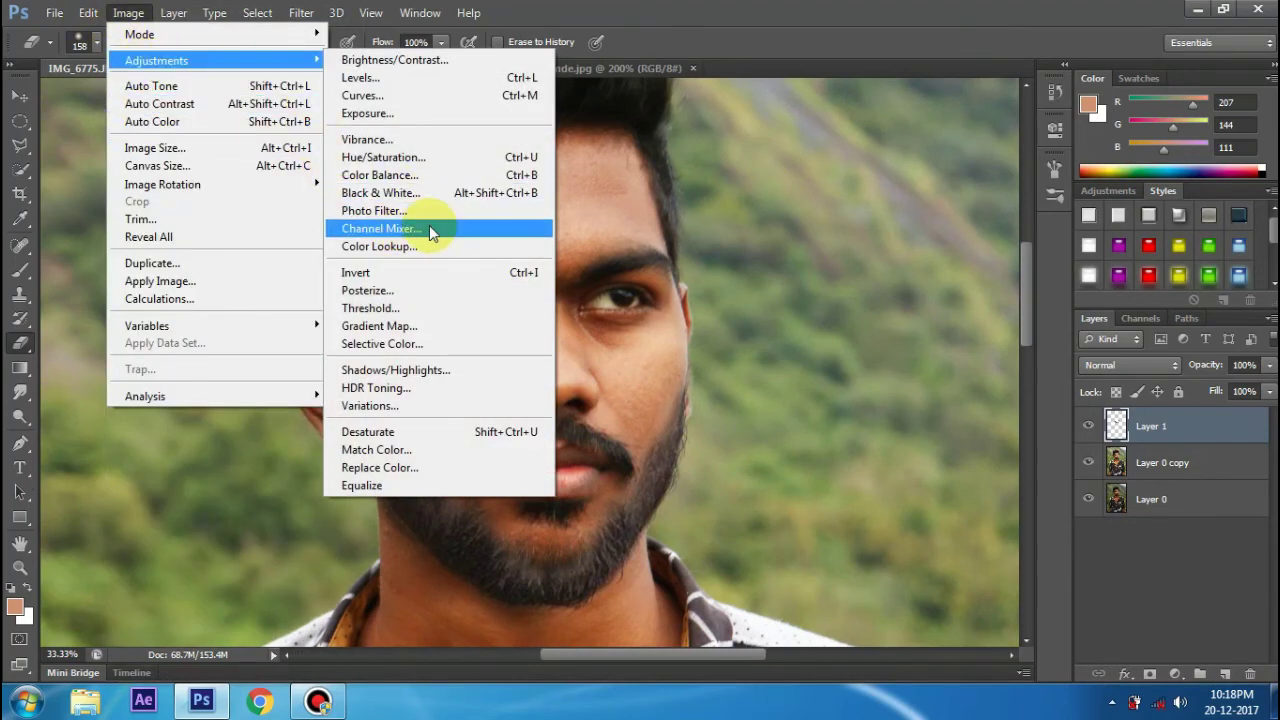
# Apply a Curves adjustment mapping input 142 to output 110 to darken the midtones
pyautogui.click(410, 95)
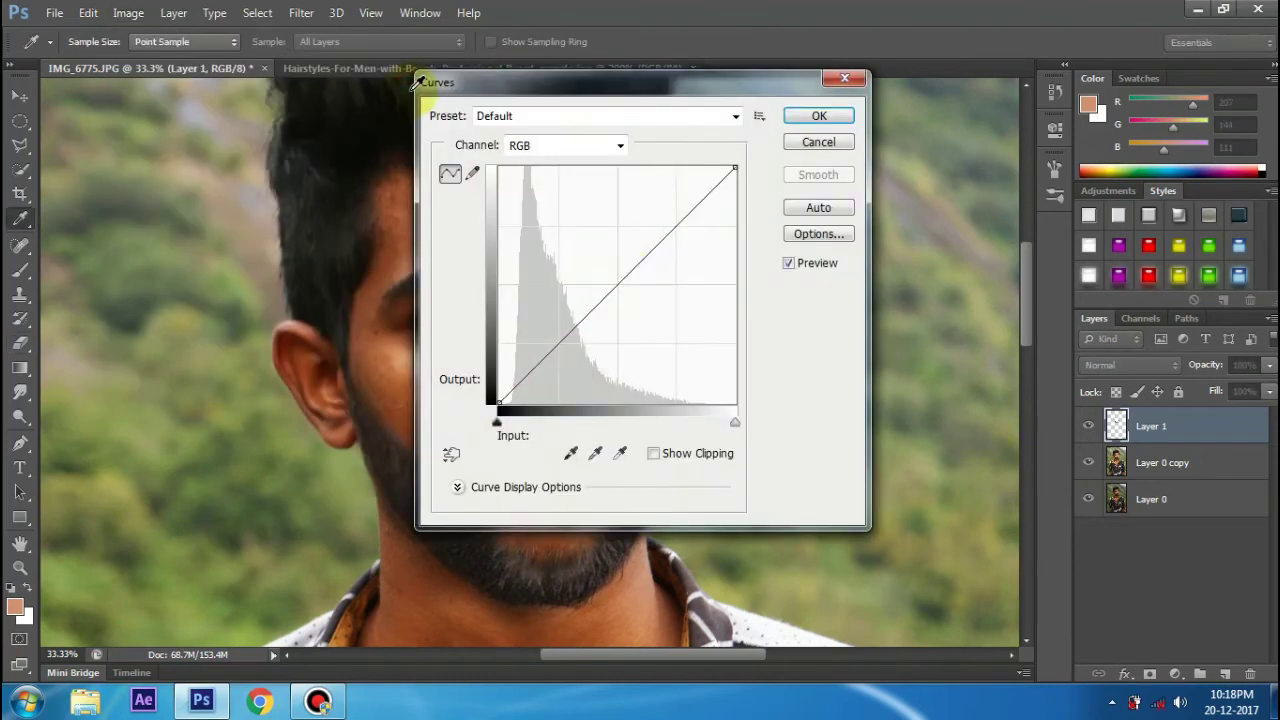
pyautogui.moveTo(628, 84); pyautogui.dragTo(961, 76)
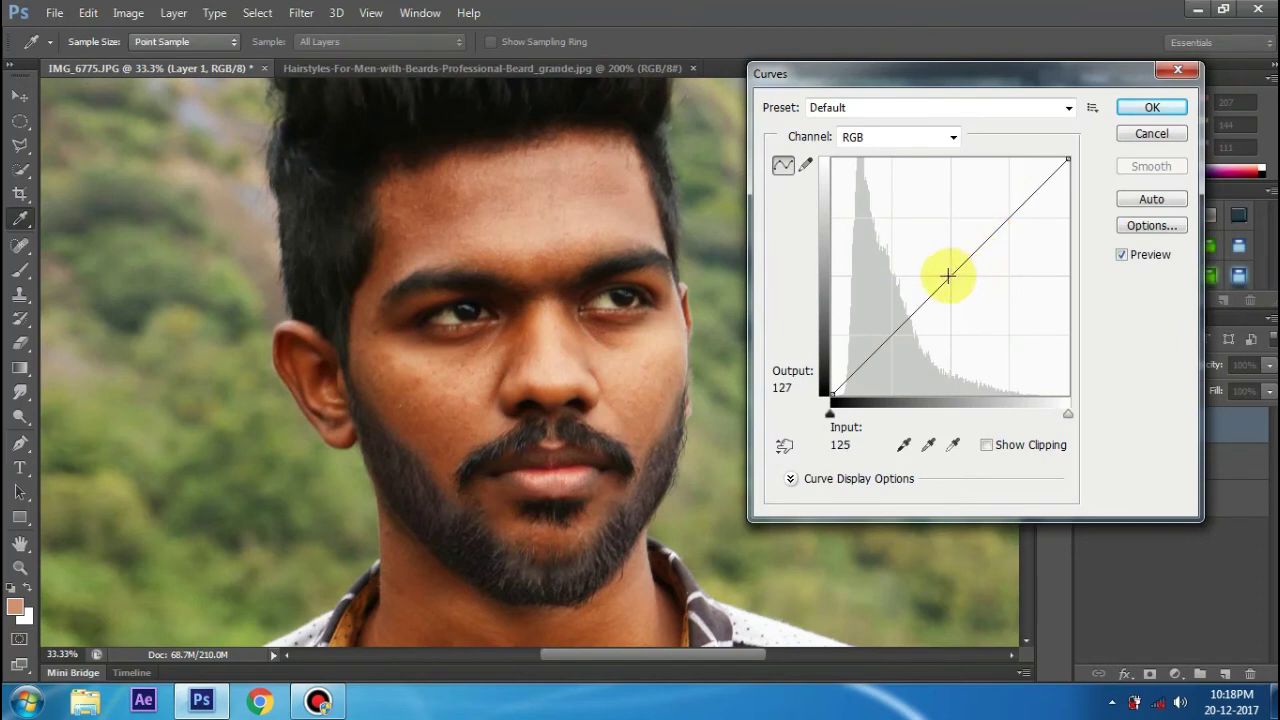
pyautogui.moveTo(947, 274); pyautogui.dragTo(963, 292)
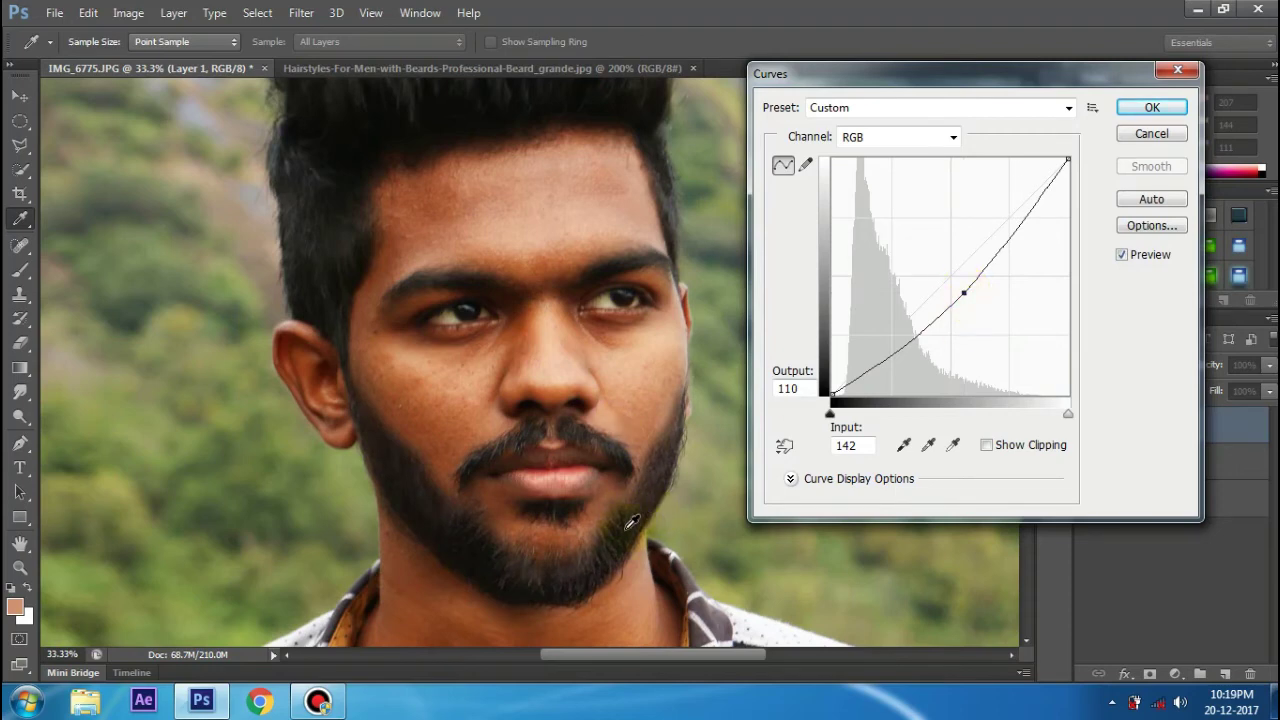
pyautogui.click(1152, 107)
pyautogui.press('e')
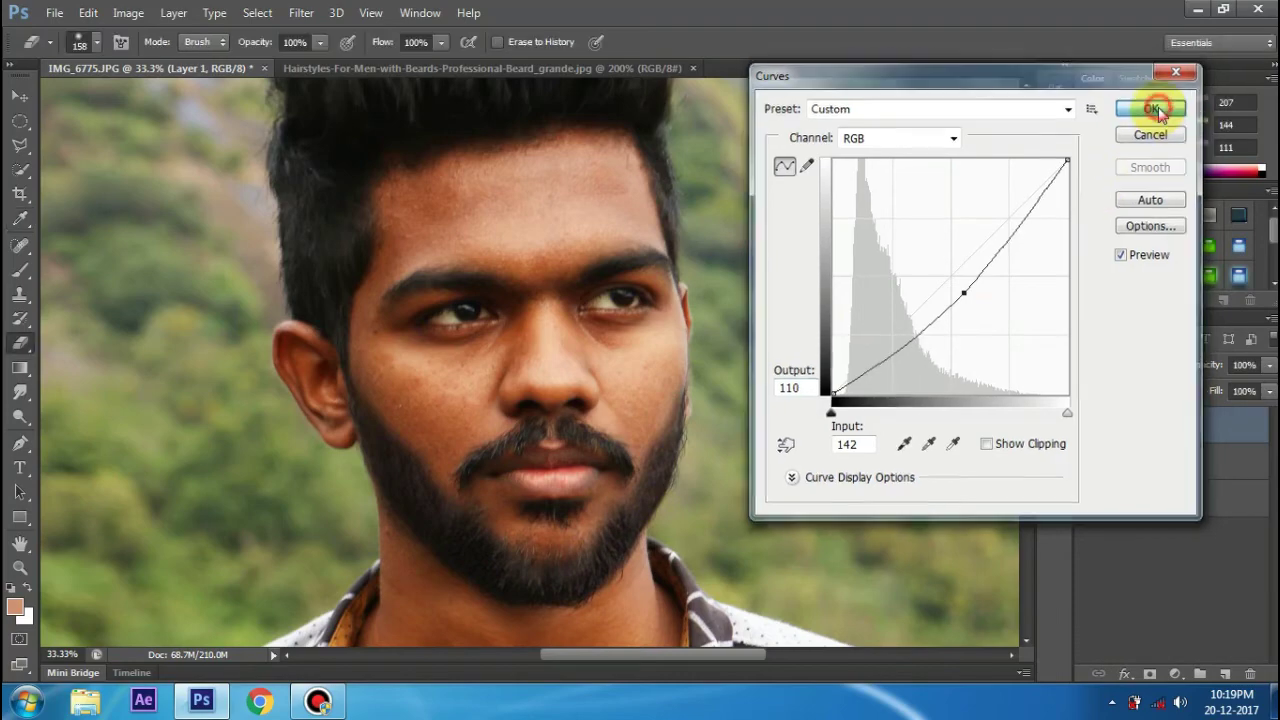
pyautogui.hotkey('ctrl', '-')
pyautogui.hotkey('ctrl', '-')
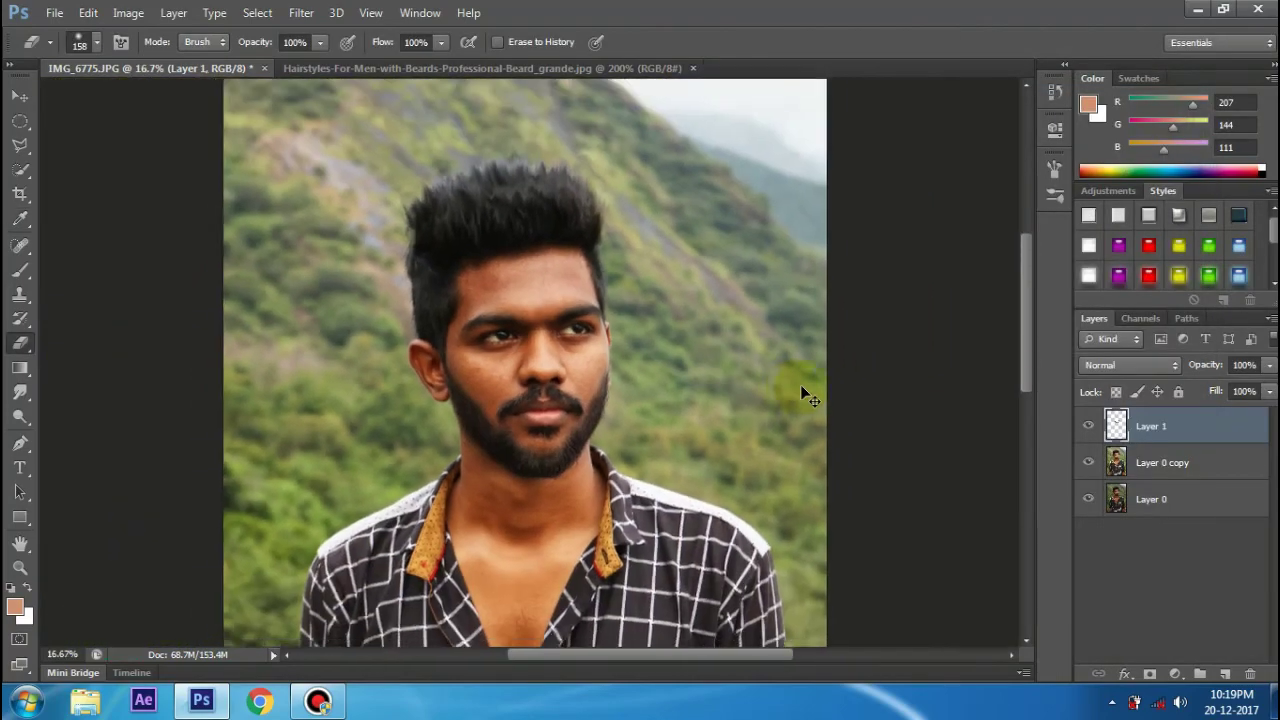
pyautogui.hotkey('ctrl', '-')
pyautogui.hotkey('ctrl', '+')
pyautogui.hotkey('ctrl', '+')
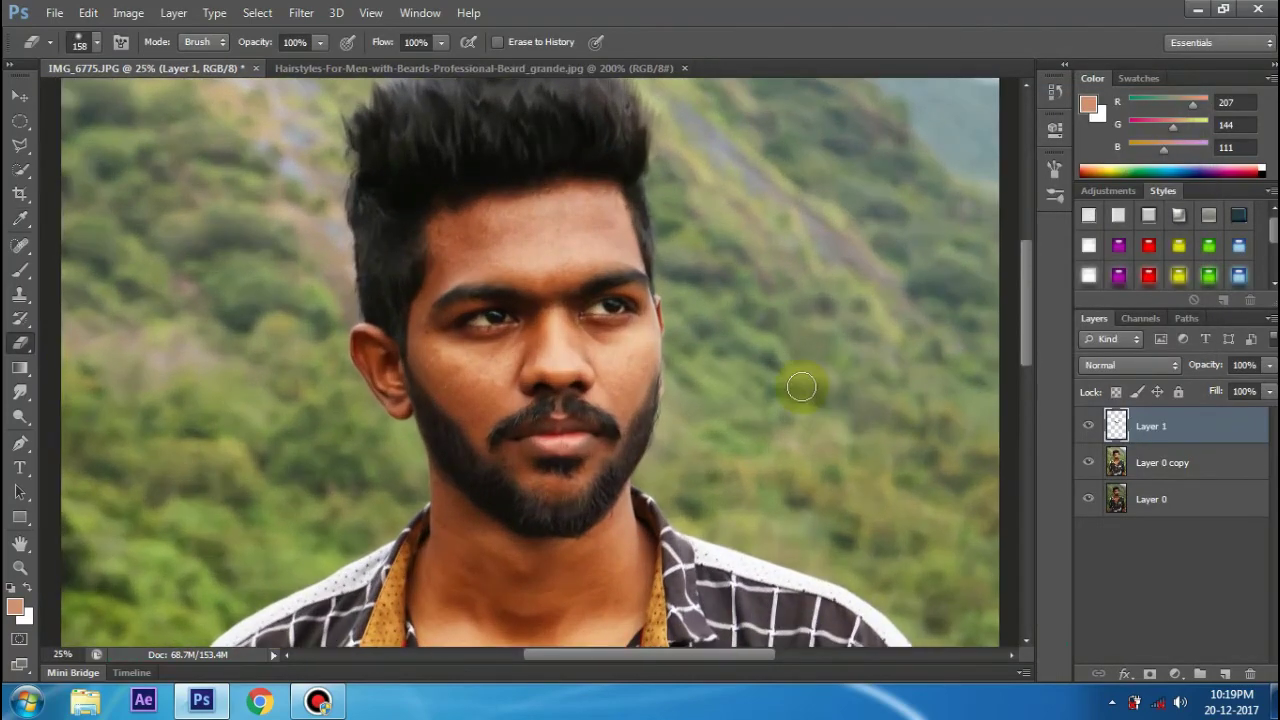
pyautogui.hotkey('ctrl', '-')
pyautogui.hotkey('ctrl', '-')
pyautogui.hotkey('ctrl', '+')
pyautogui.hotkey('ctrl', '+')
pyautogui.click(1089, 427)
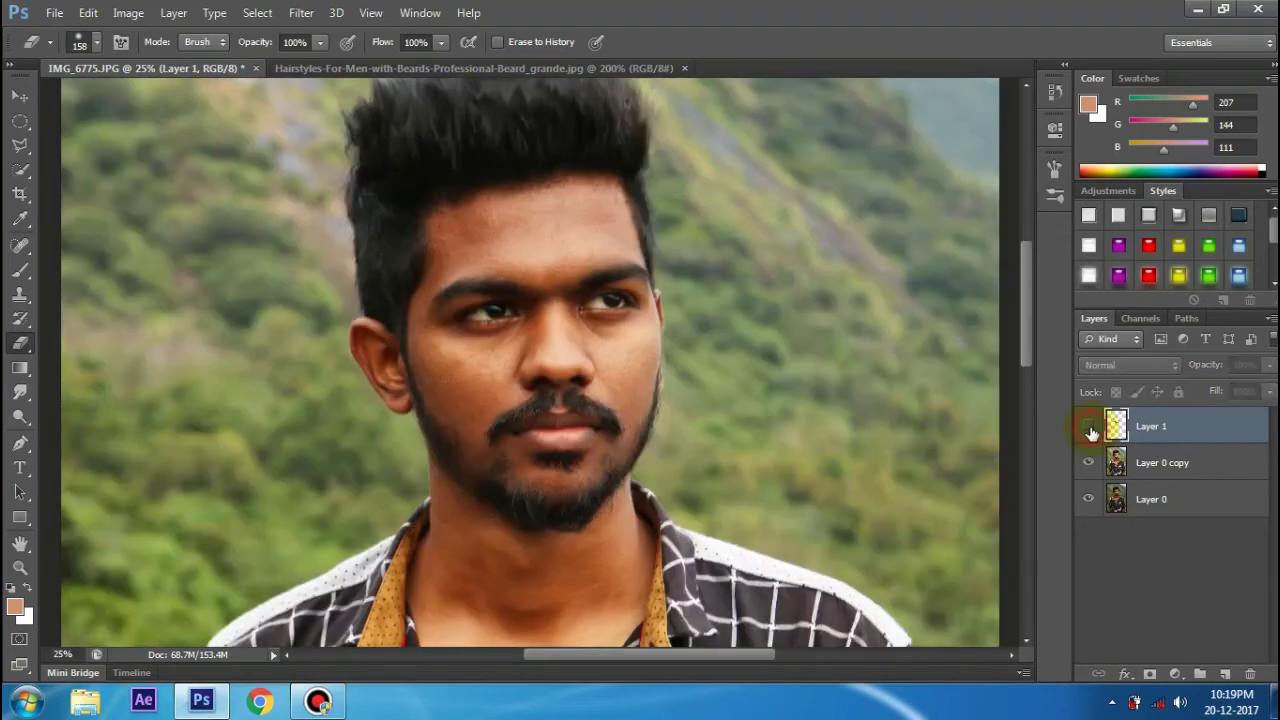
pyautogui.click(1089, 427)
pyautogui.click(1089, 428)
pyautogui.click(1089, 428)
pyautogui.scroll(2, 812, 491)
pyautogui.scroll(2, 812, 491)
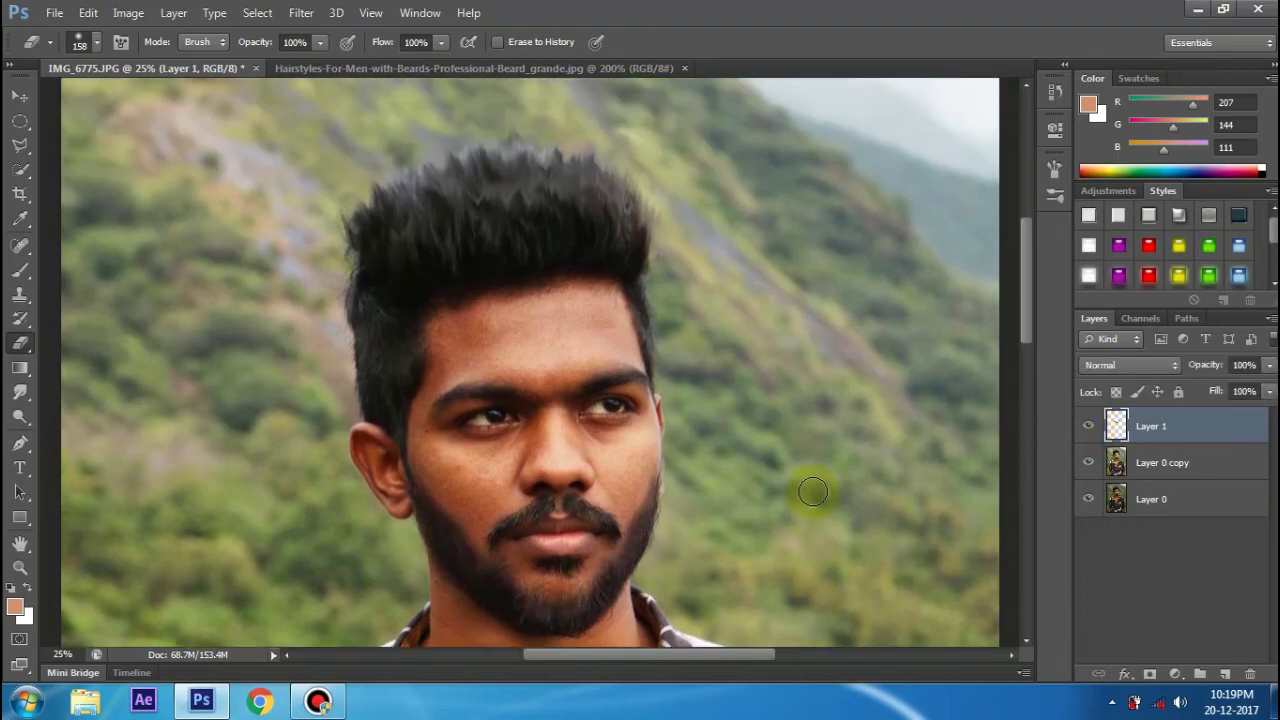
pyautogui.scroll(-1, 813, 495)
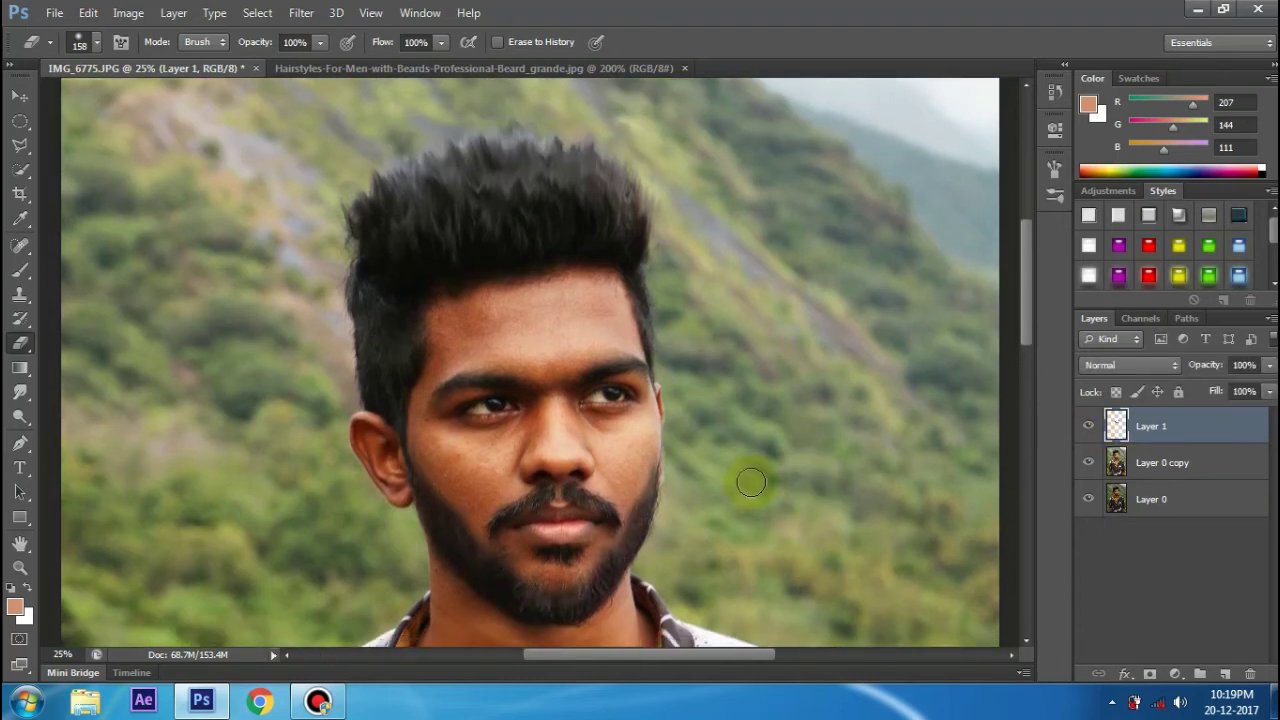
pyautogui.scroll(-3, 730, 460)
pyautogui.hotkey('ctrl', '-')
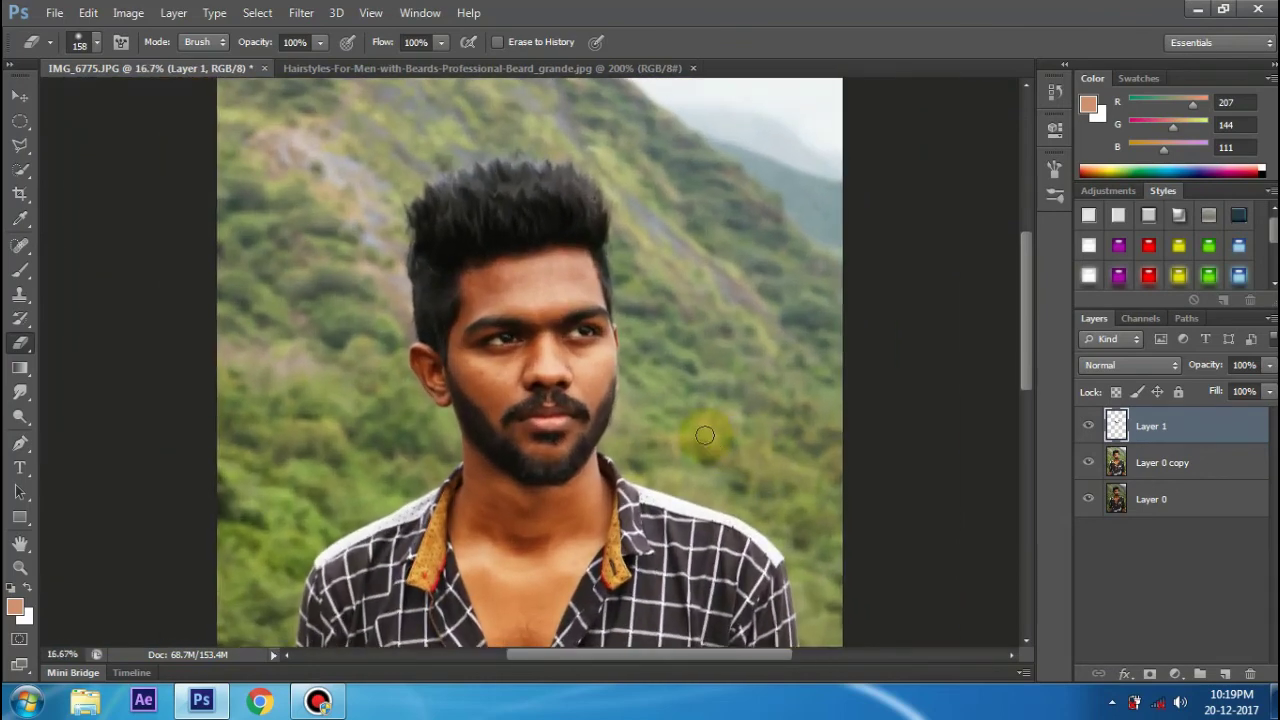
pyautogui.click(128, 18)
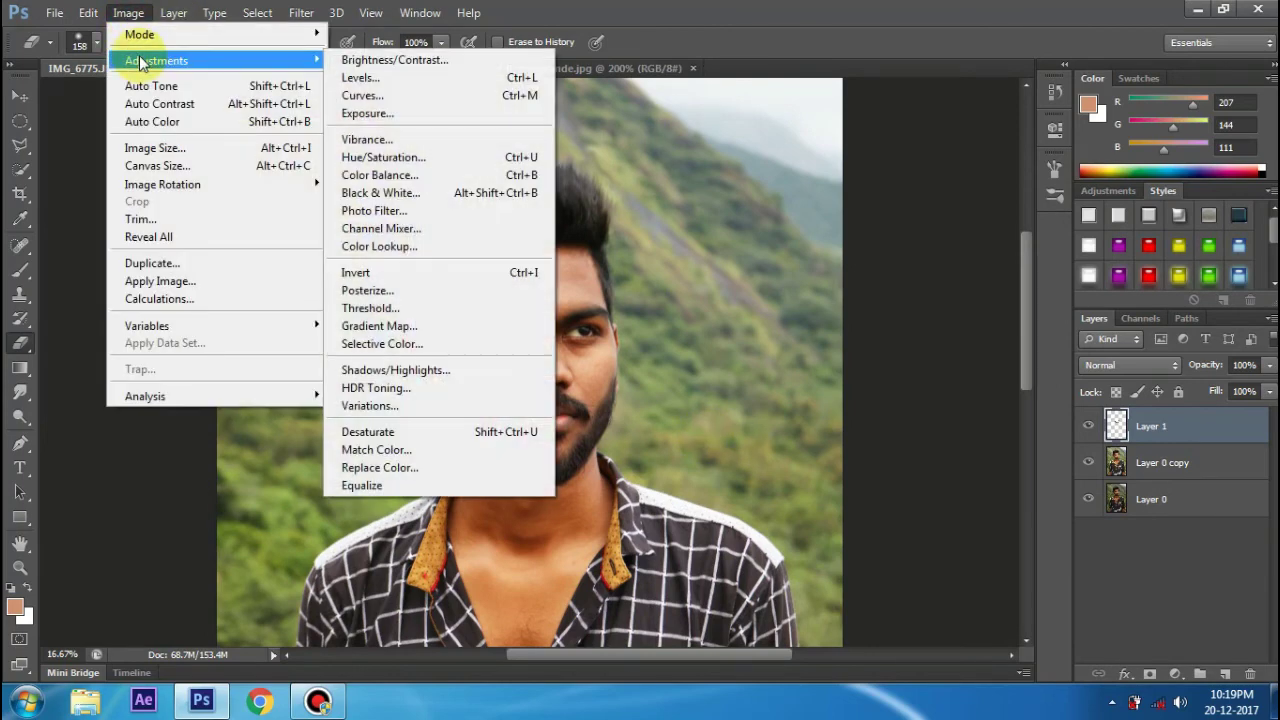
pyautogui.click(447, 166)
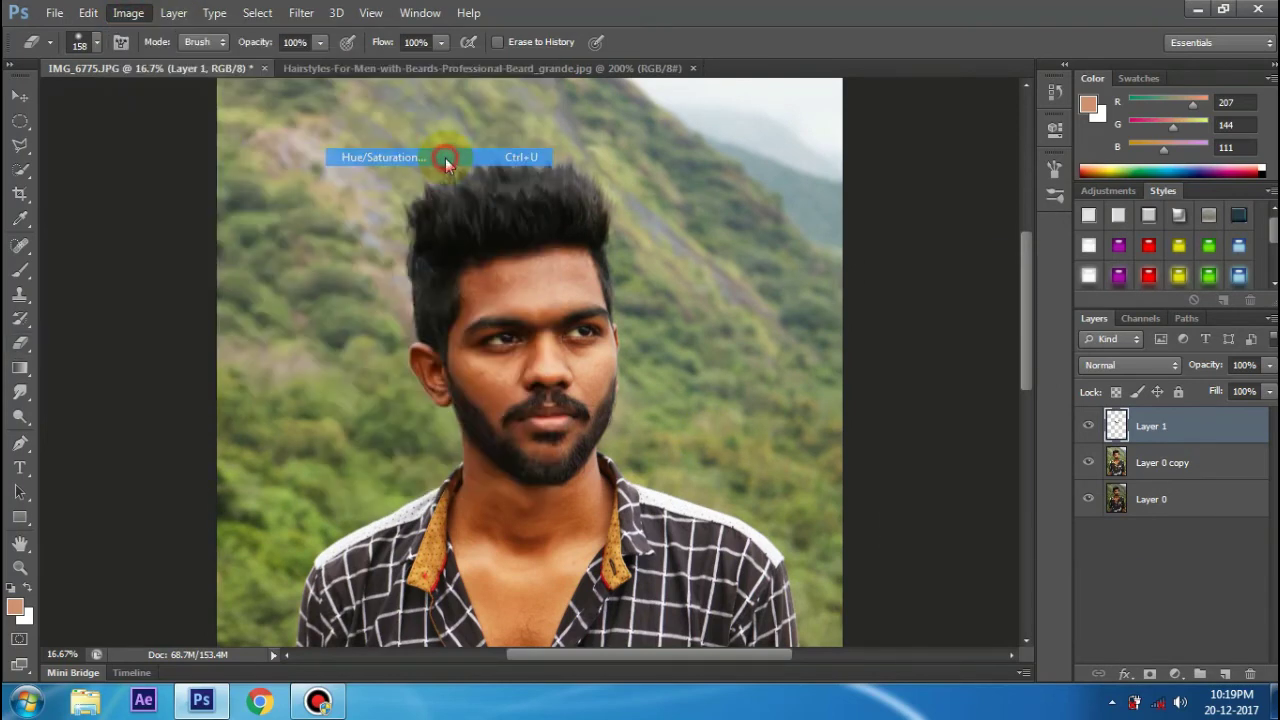
pyautogui.moveTo(986, 255); pyautogui.dragTo(1040, 239)
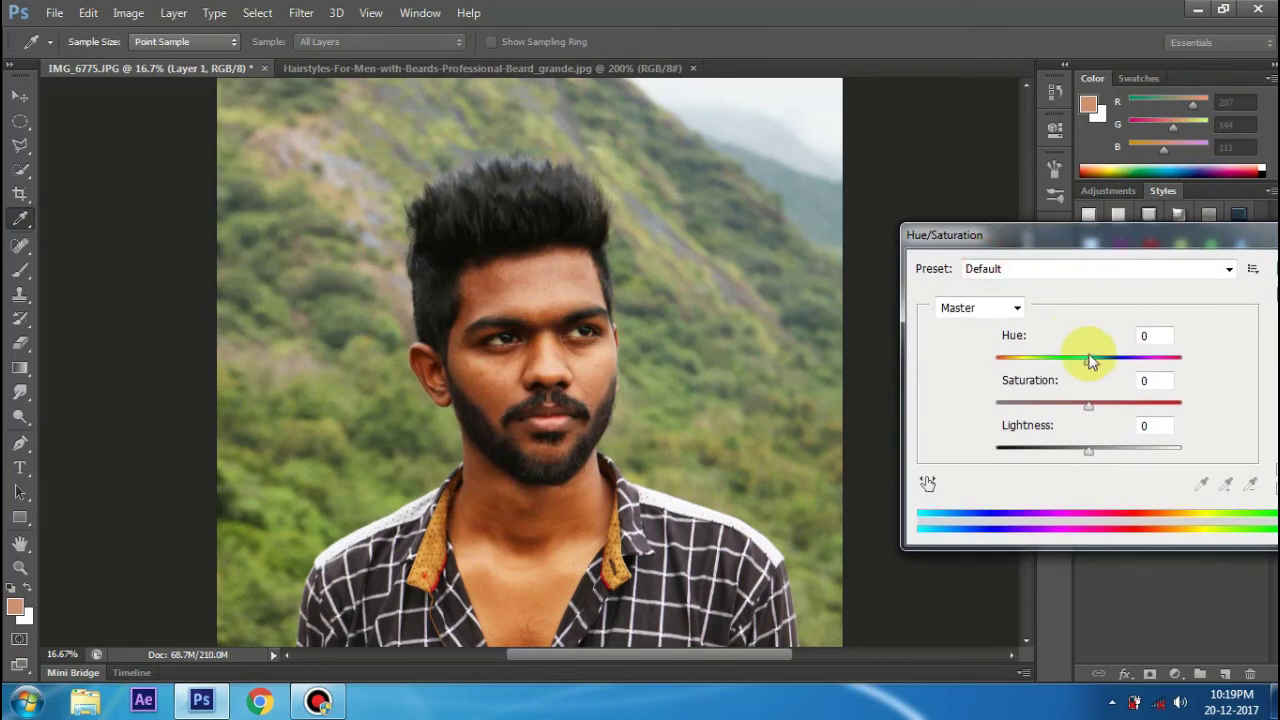
pyautogui.moveTo(1088, 360); pyautogui.dragTo(1068, 370)
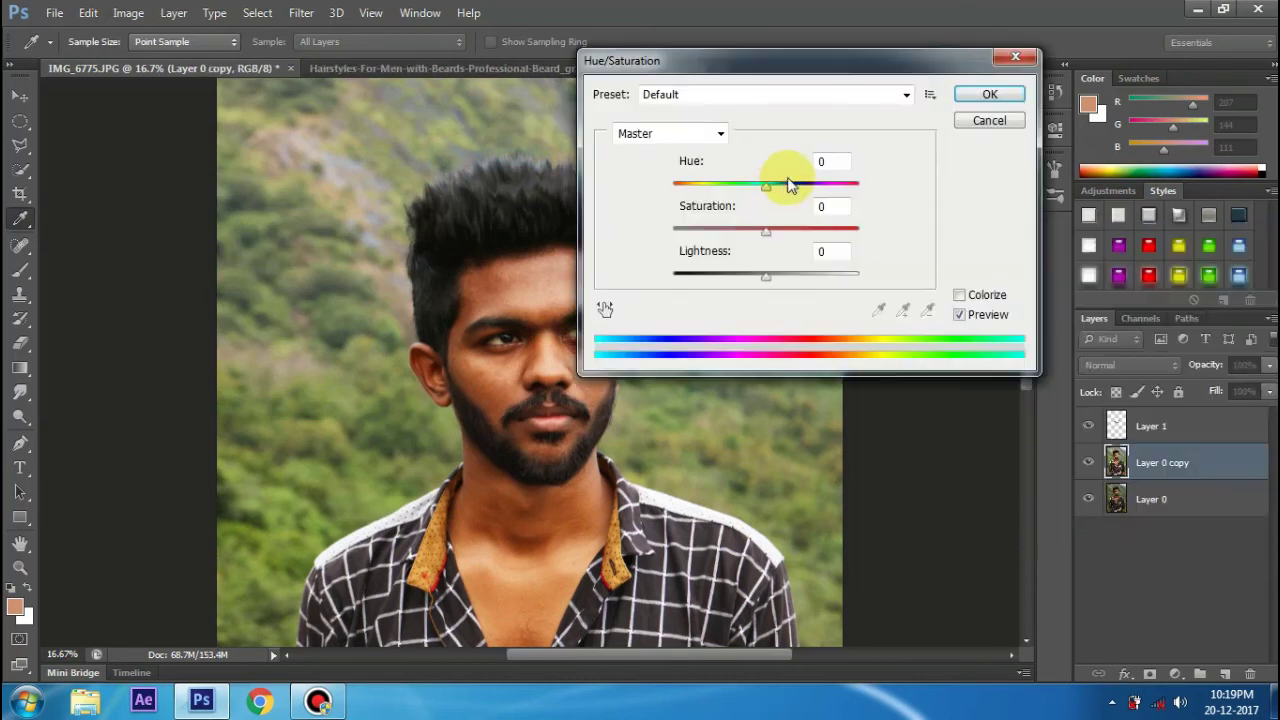
pyautogui.moveTo(775, 178); pyautogui.dragTo(797, 178)
pyautogui.moveTo(785, 60); pyautogui.dragTo(937, 101)
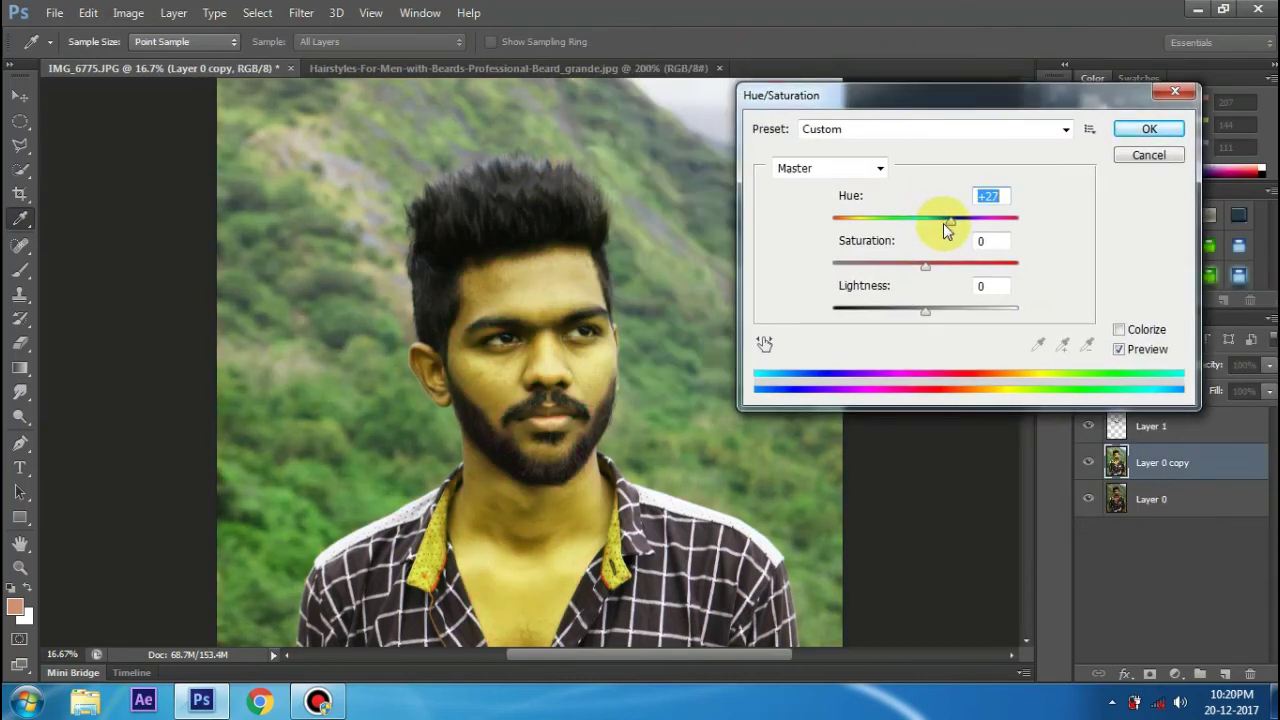
pyautogui.moveTo(947, 222); pyautogui.dragTo(922, 222)
pyautogui.press('Return')
pyautogui.press('e')
# Crop in the left and right edges tight around the man, then open the Image menu
pyautogui.scroll(-1, 700, 250)
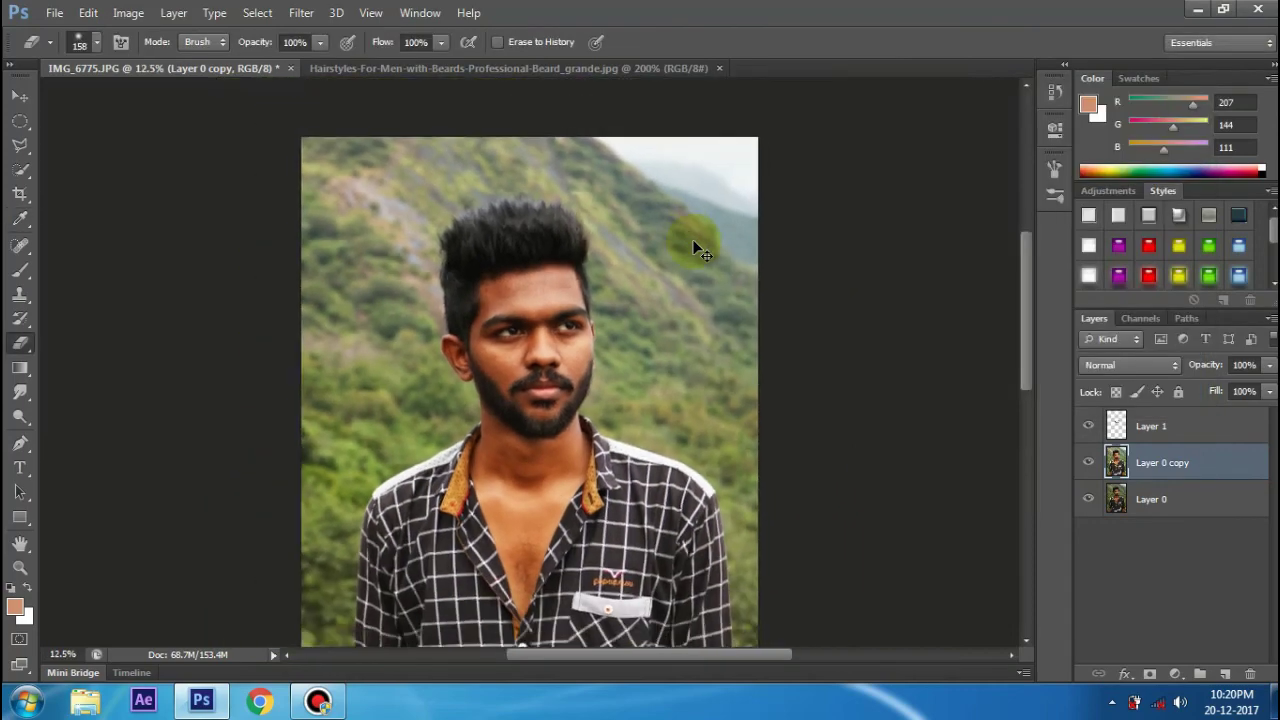
pyautogui.scroll(-1, 700, 250)
pyautogui.scroll(1, 700, 250)
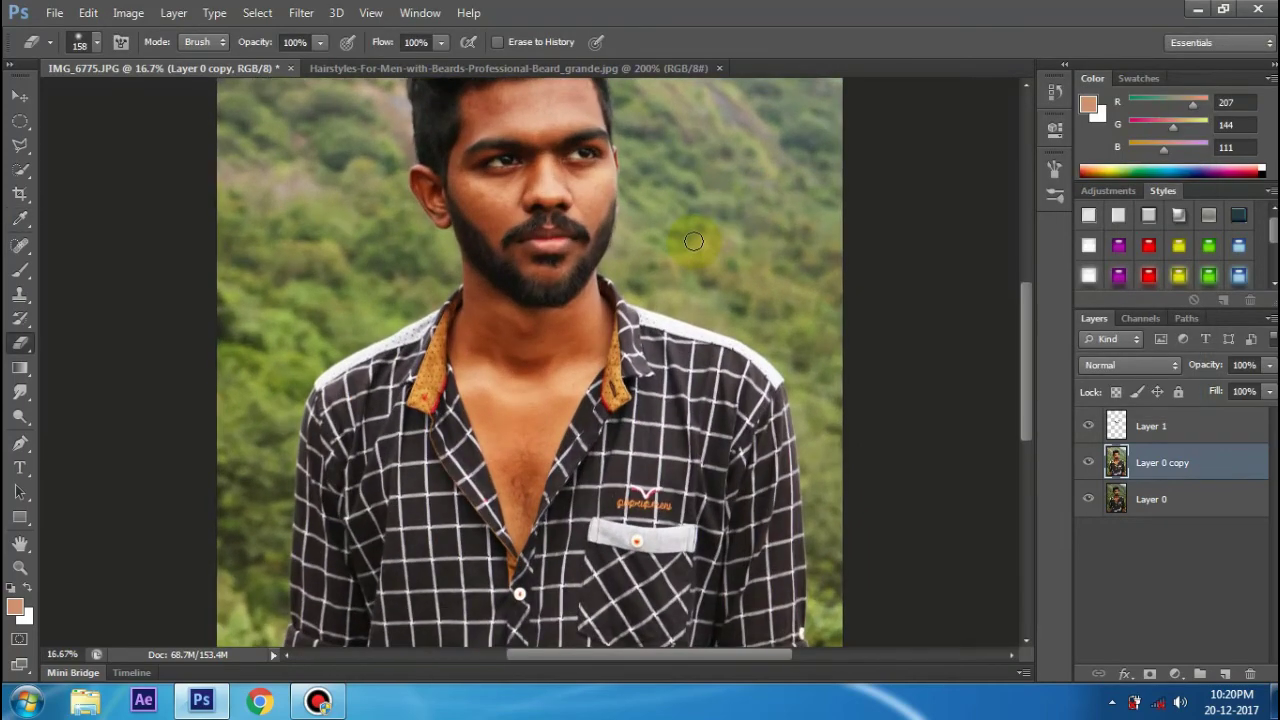
pyautogui.scroll(3, 694, 241)
pyautogui.click(20, 193)
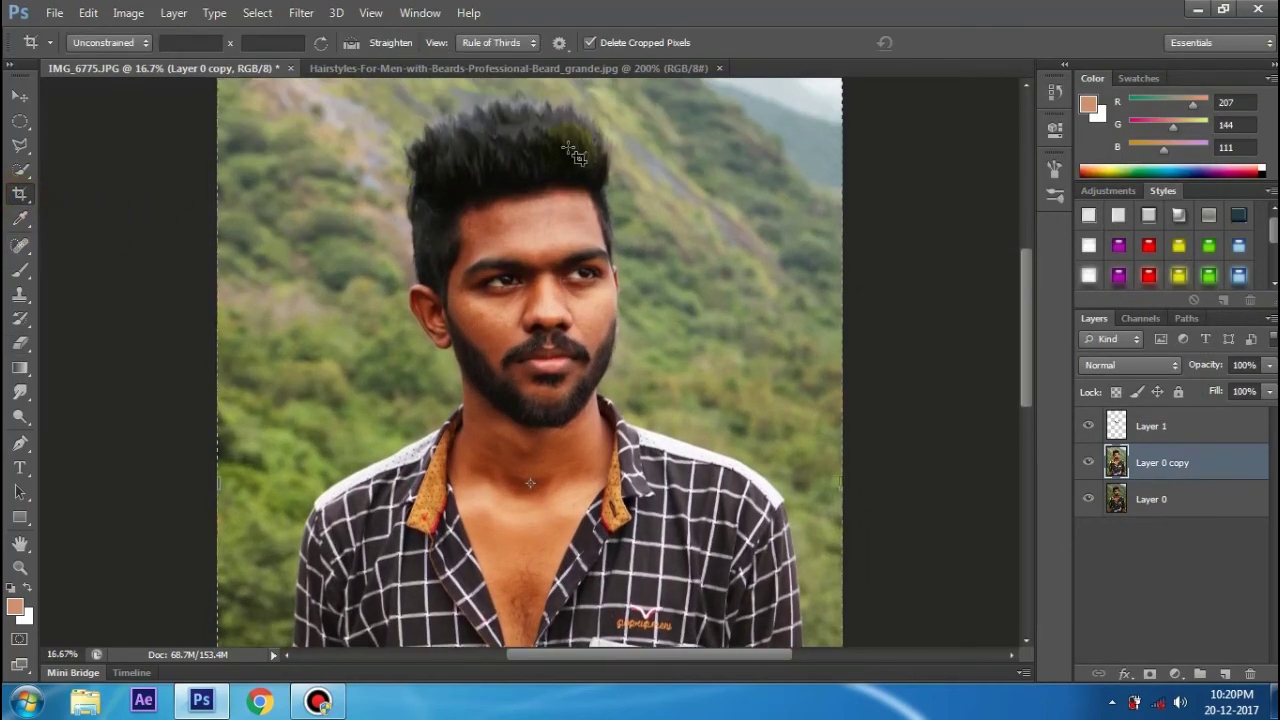
pyautogui.scroll(3, 575, 155)
pyautogui.hotkey('ctrl', '-')
pyautogui.moveTo(371, 357); pyautogui.dragTo(413, 357)
pyautogui.moveTo(676, 357); pyautogui.dragTo(648, 357)
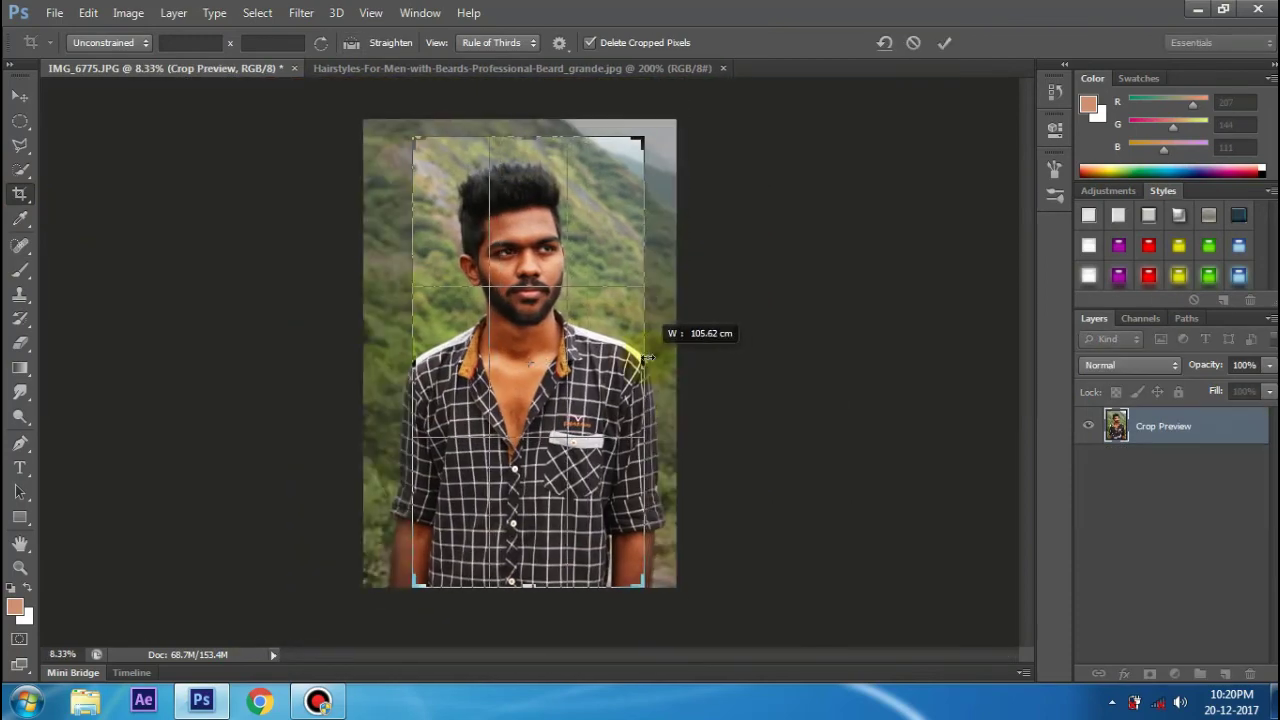
pyautogui.click(944, 42)
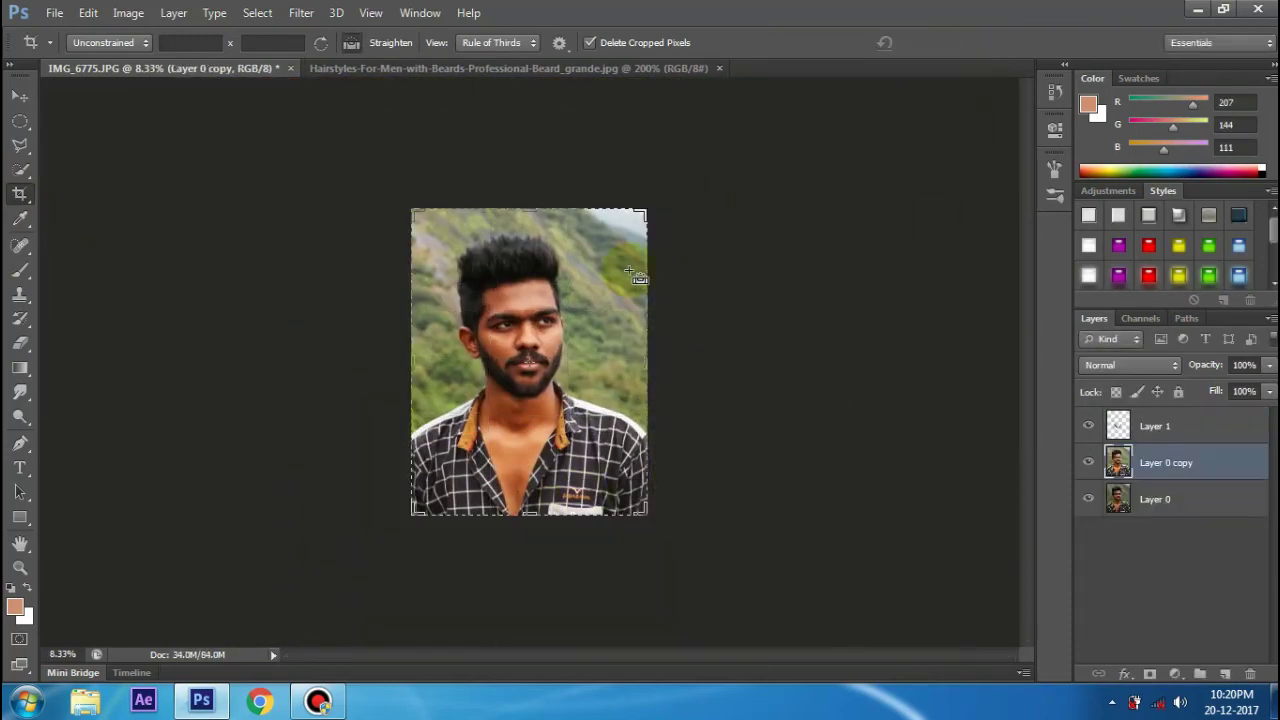
pyautogui.hotkey('ctrl', '+')
pyautogui.hotkey('ctrl', '+')
pyautogui.hotkey('ctrl', '-')
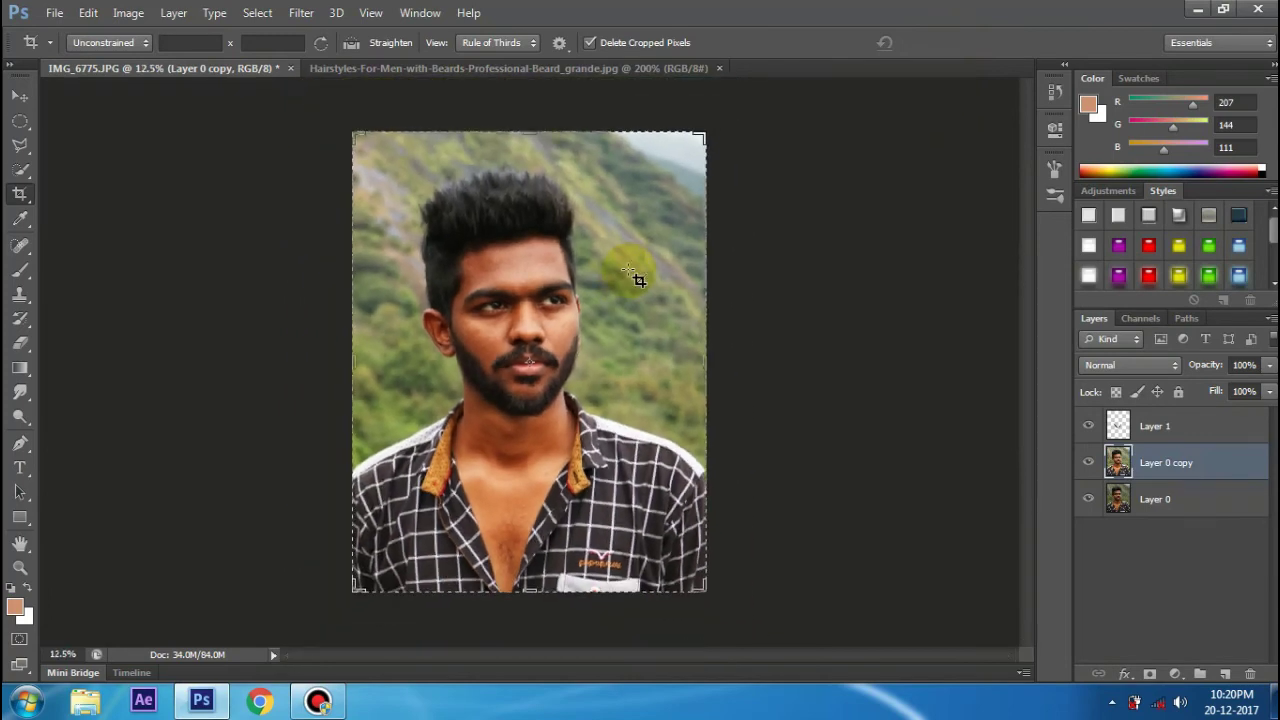
pyautogui.press('m')
pyautogui.click(128, 12)
pyautogui.moveTo(156, 60)
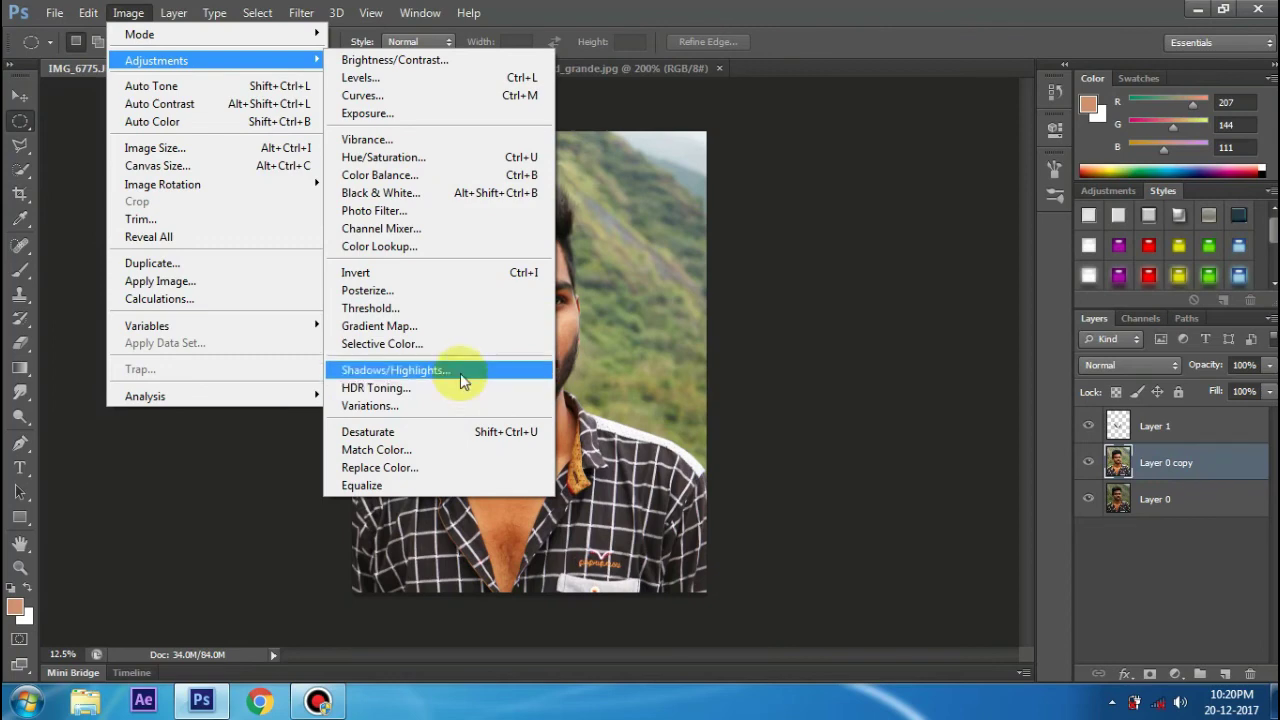
# Apply Shadows/Highlights with the Shadows Amount set to 30%
pyautogui.click(462, 376)
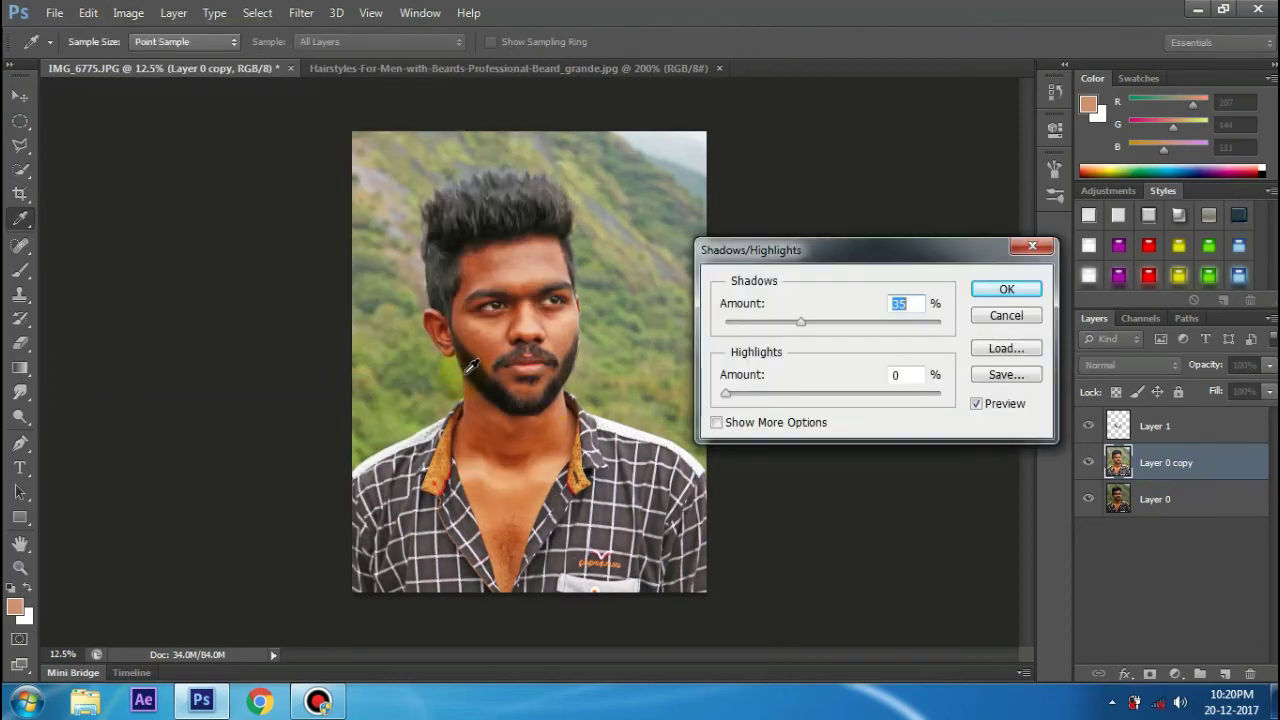
pyautogui.moveTo(848, 265); pyautogui.dragTo(925, 243)
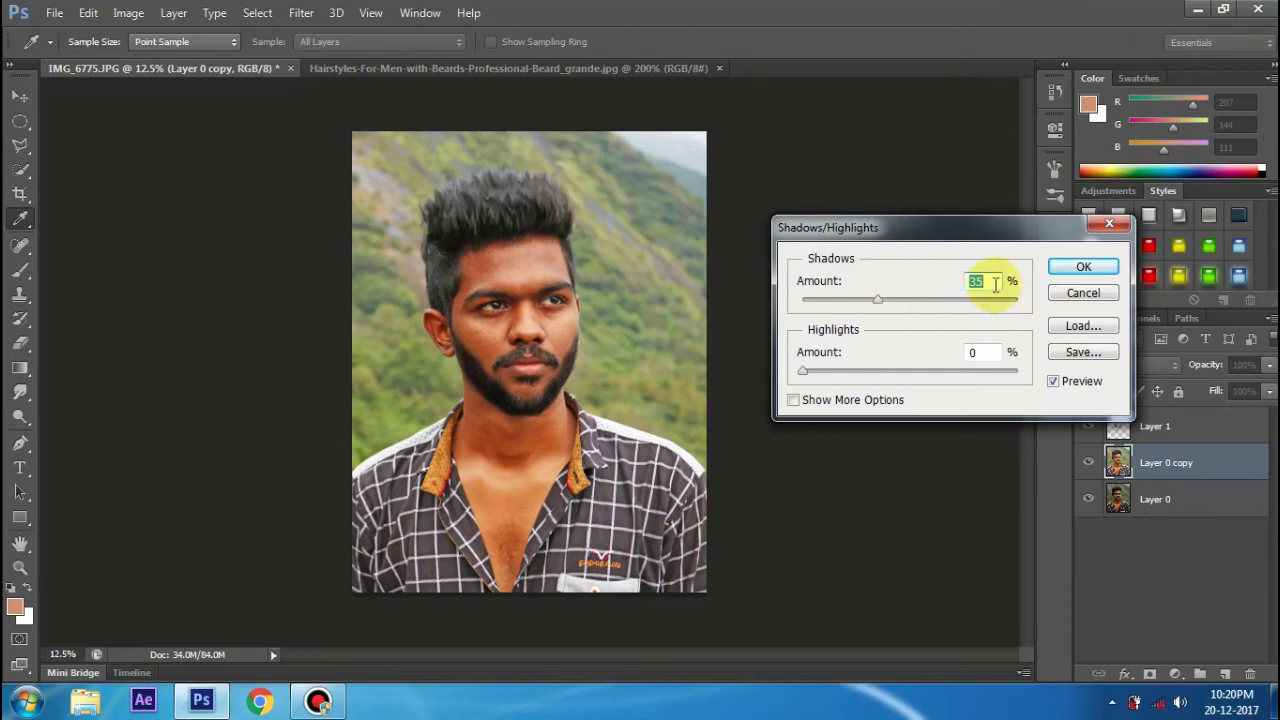
pyautogui.write('30')
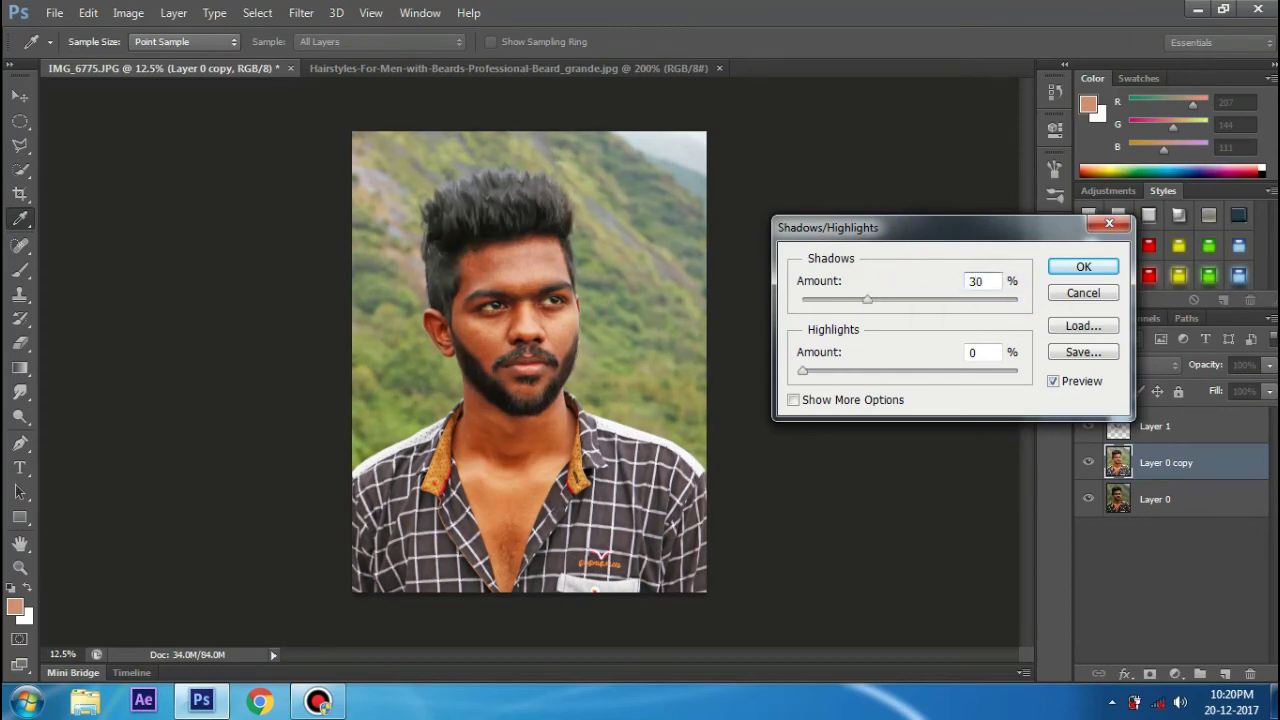
pyautogui.press('Return')
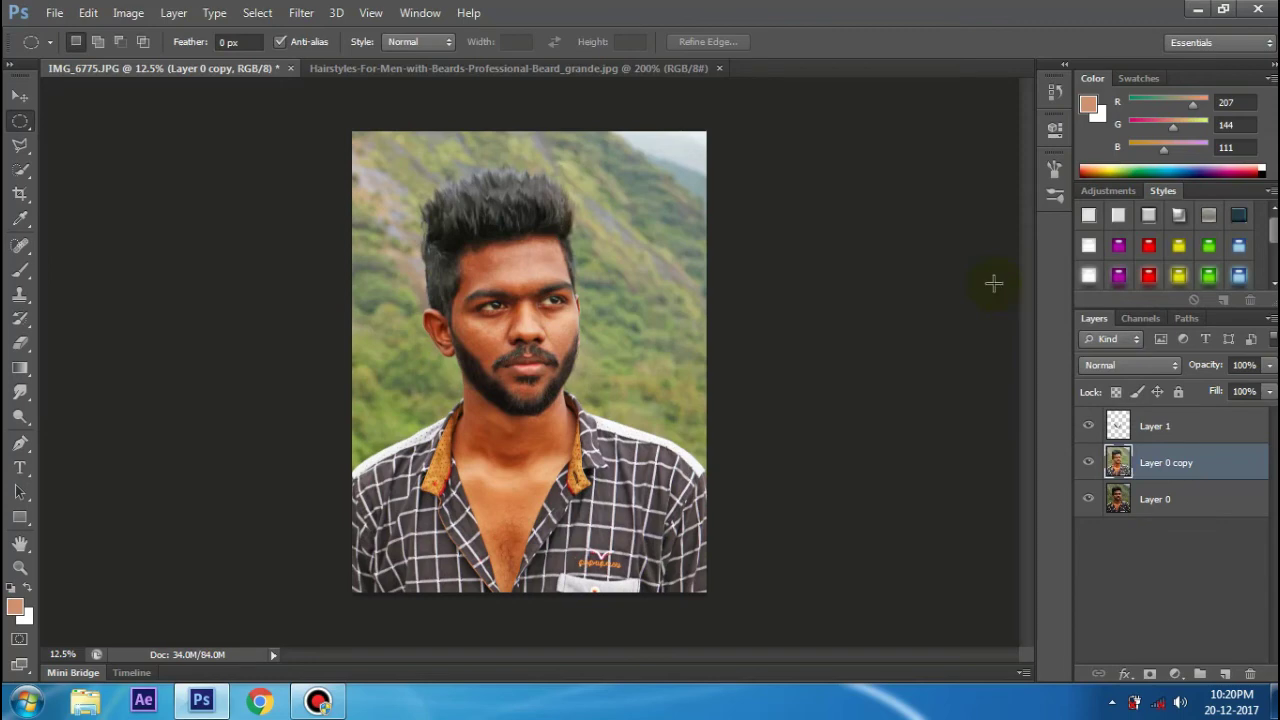
# Flatten and apply HDR Toning: radius 1, strength 0.10, highlight -10, vibrance -23, saturation +12
pyautogui.click(128, 13)
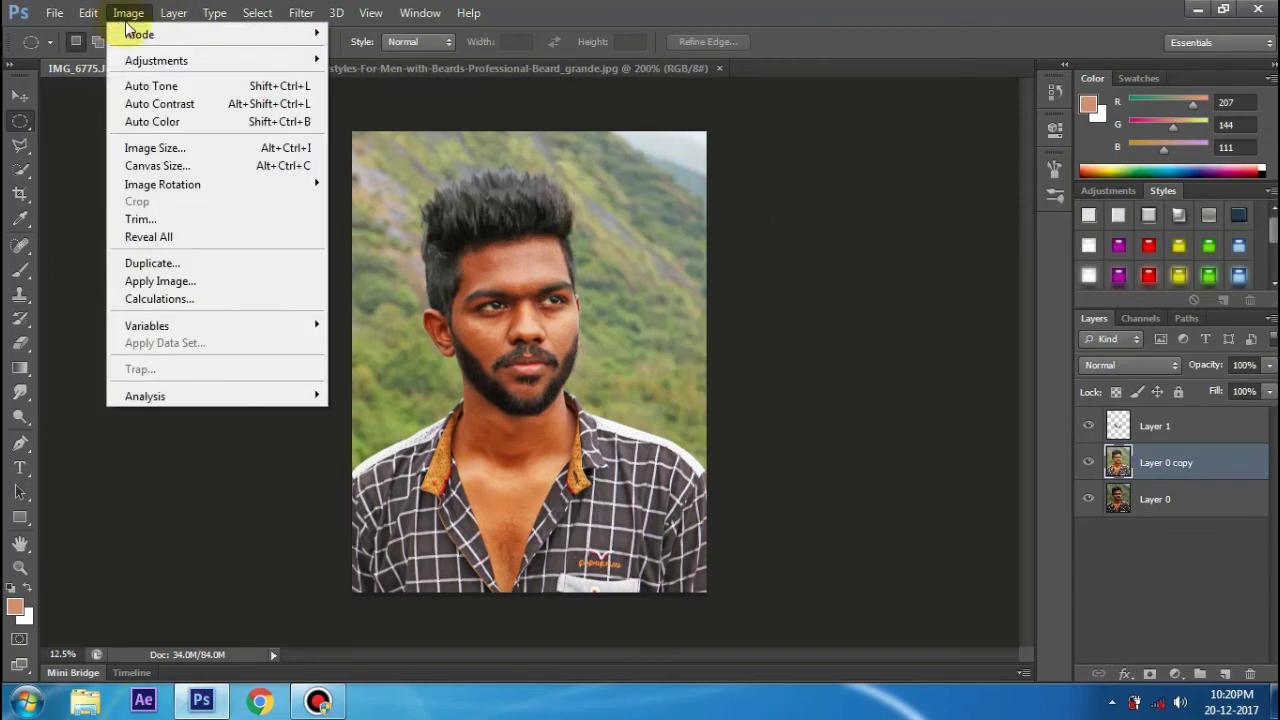
pyautogui.moveTo(156, 61)
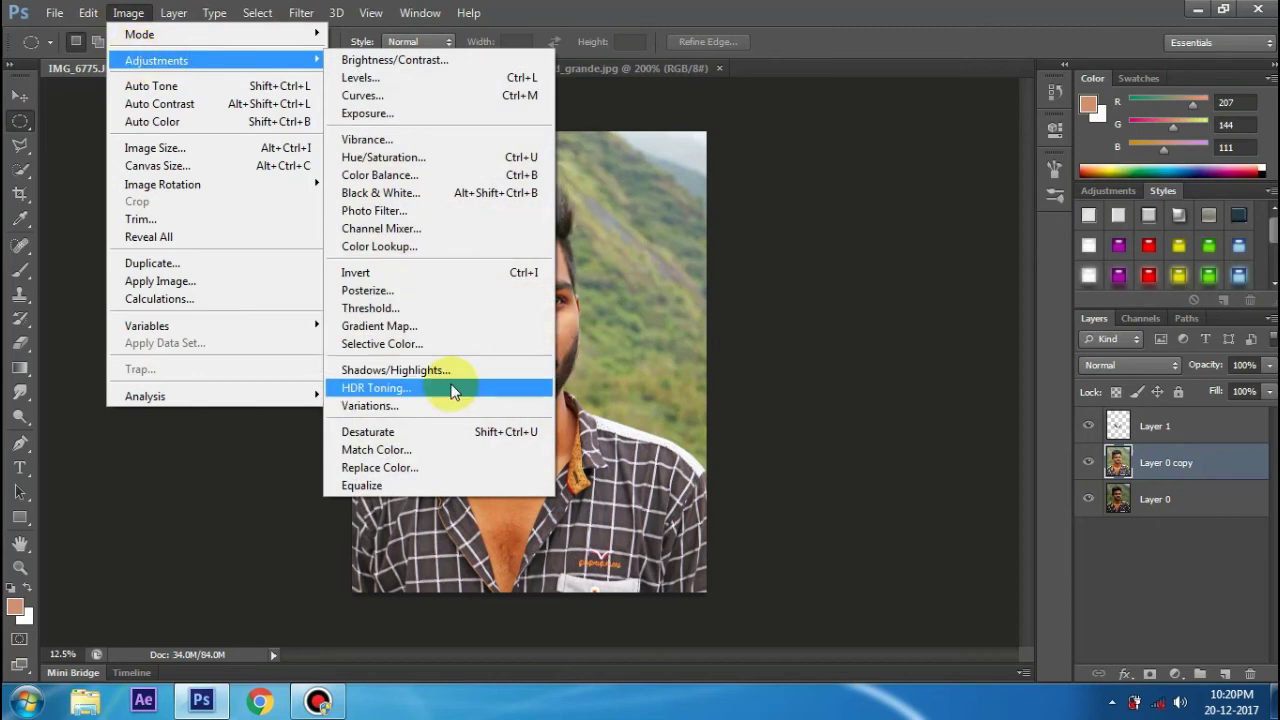
pyautogui.click(450, 390)
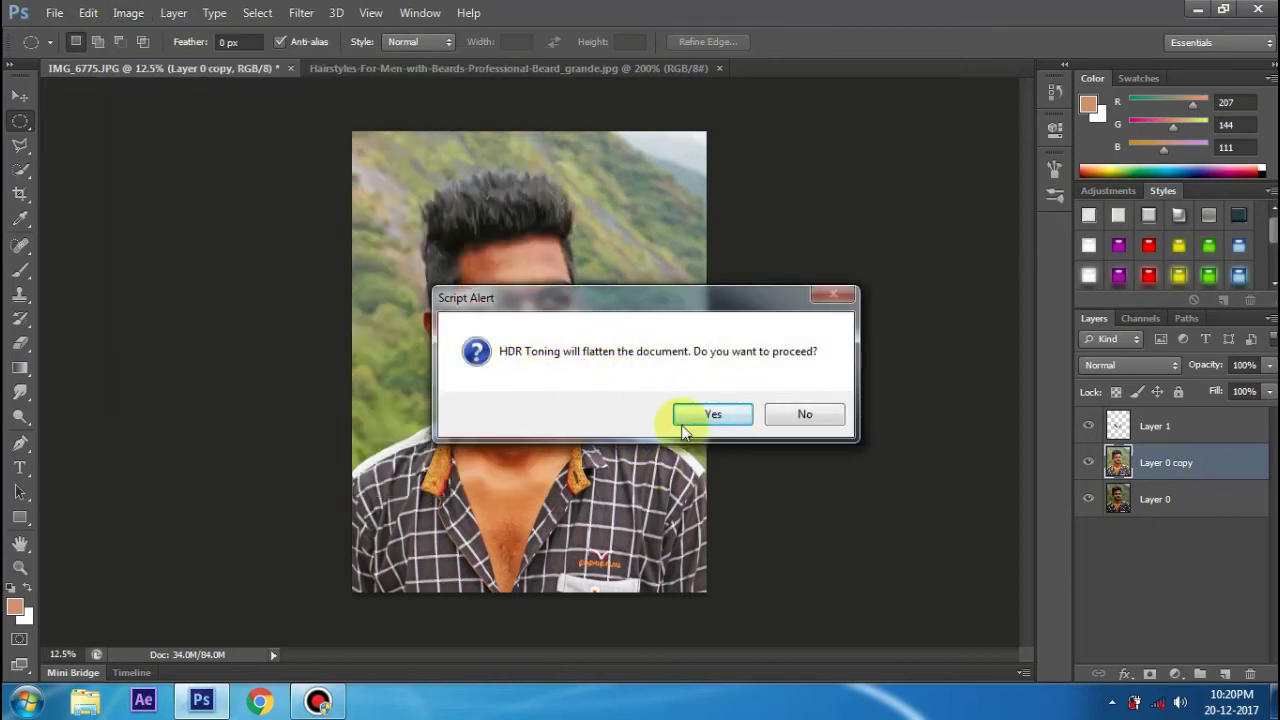
pyautogui.click(715, 414)
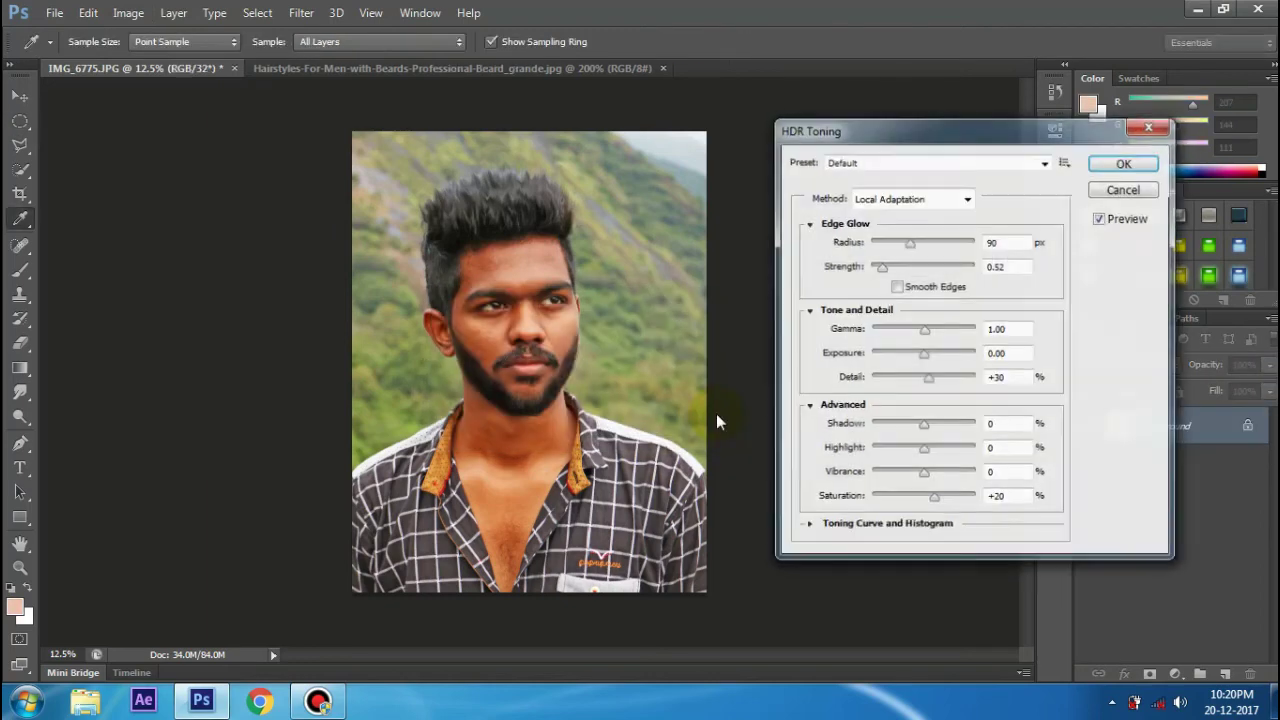
pyautogui.moveTo(920, 129); pyautogui.dragTo(968, 120)
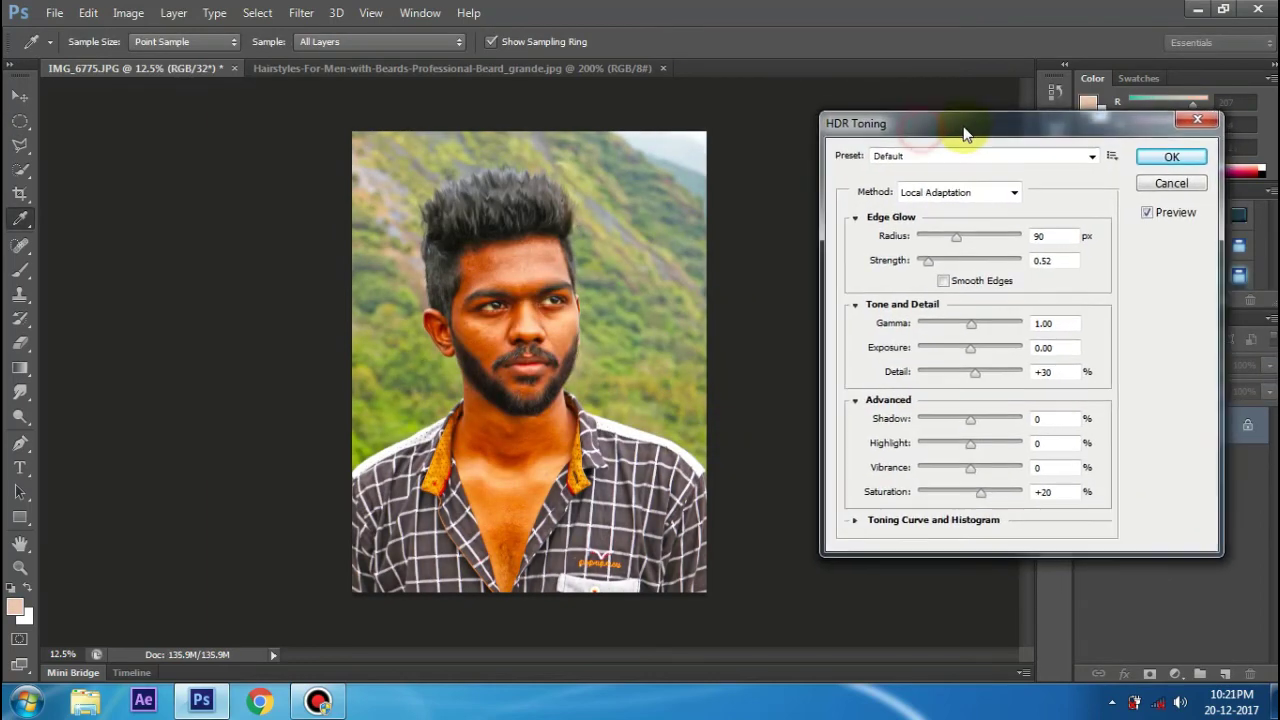
pyautogui.moveTo(957, 235)
pyautogui.mouseDown()
pyautogui.moveTo(920, 235)
pyautogui.moveTo(875, 260)
pyautogui.mouseUp()
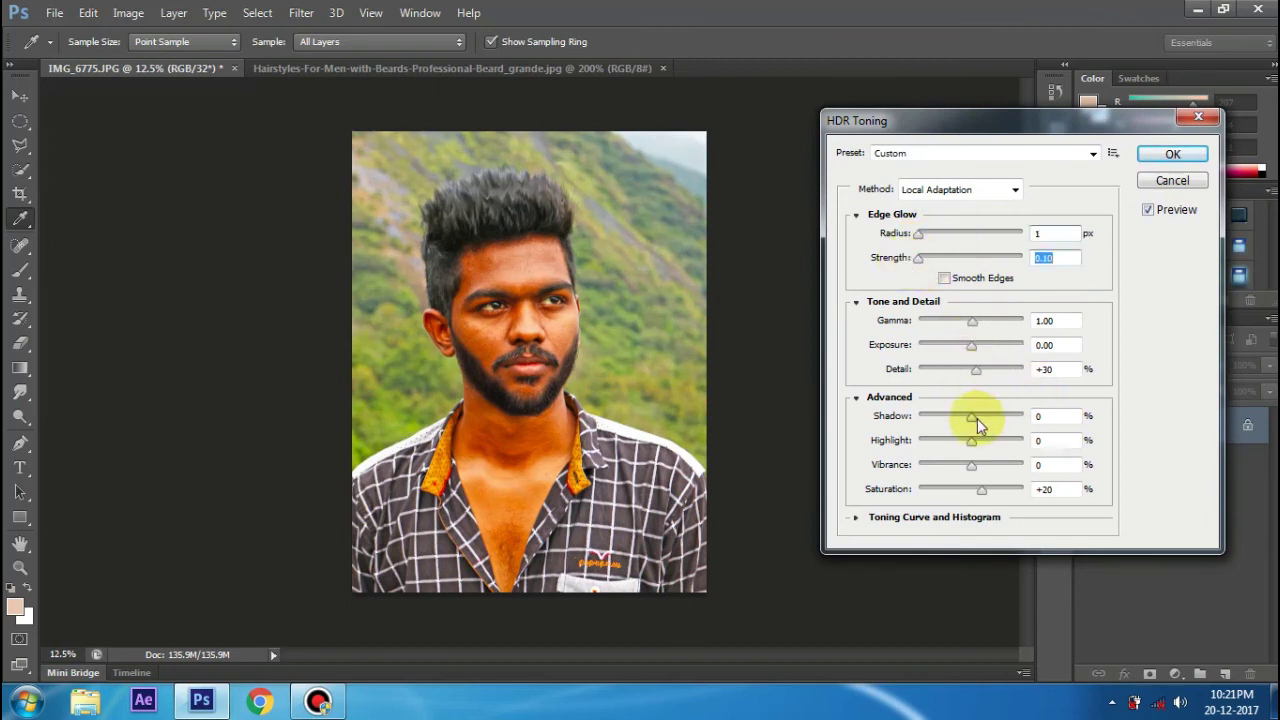
pyautogui.moveTo(977, 418)
pyautogui.mouseDown()
pyautogui.moveTo(941, 418)
pyautogui.moveTo(1006, 443)
pyautogui.moveTo(931, 488)
pyautogui.moveTo(963, 491)
pyautogui.mouseUp()
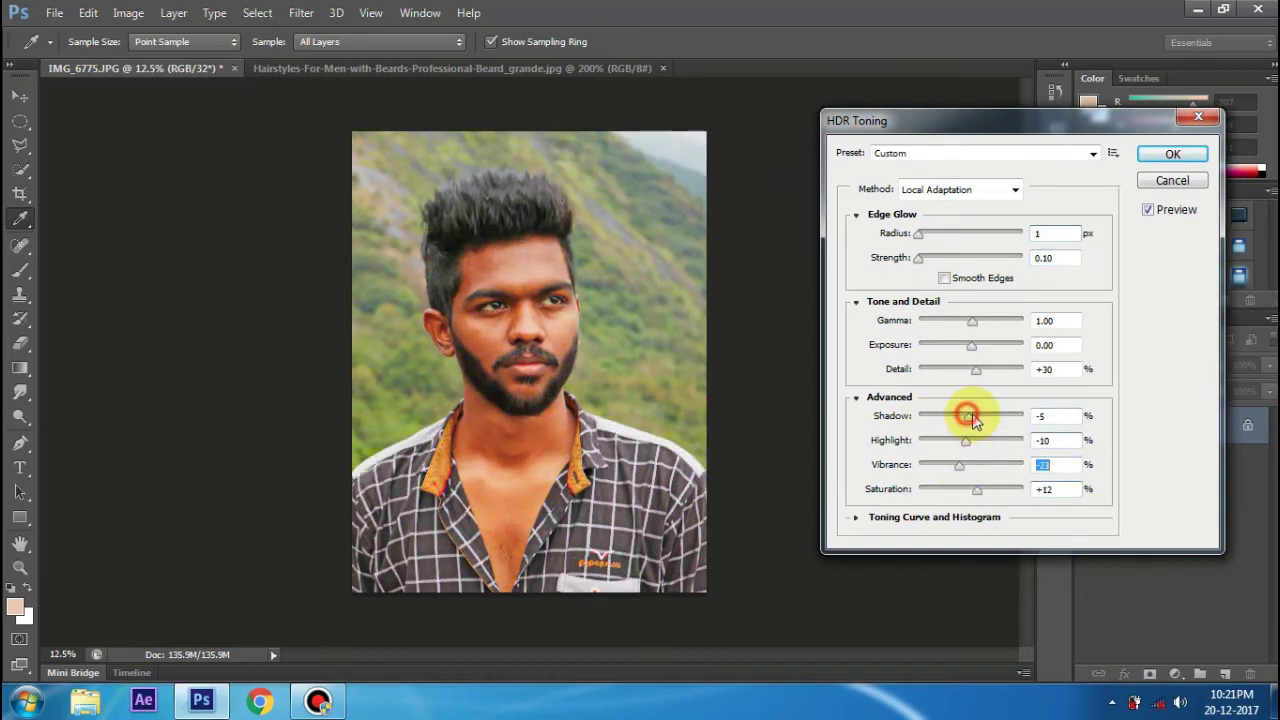
pyautogui.moveTo(968, 417); pyautogui.dragTo(975, 418)
pyautogui.write('0')
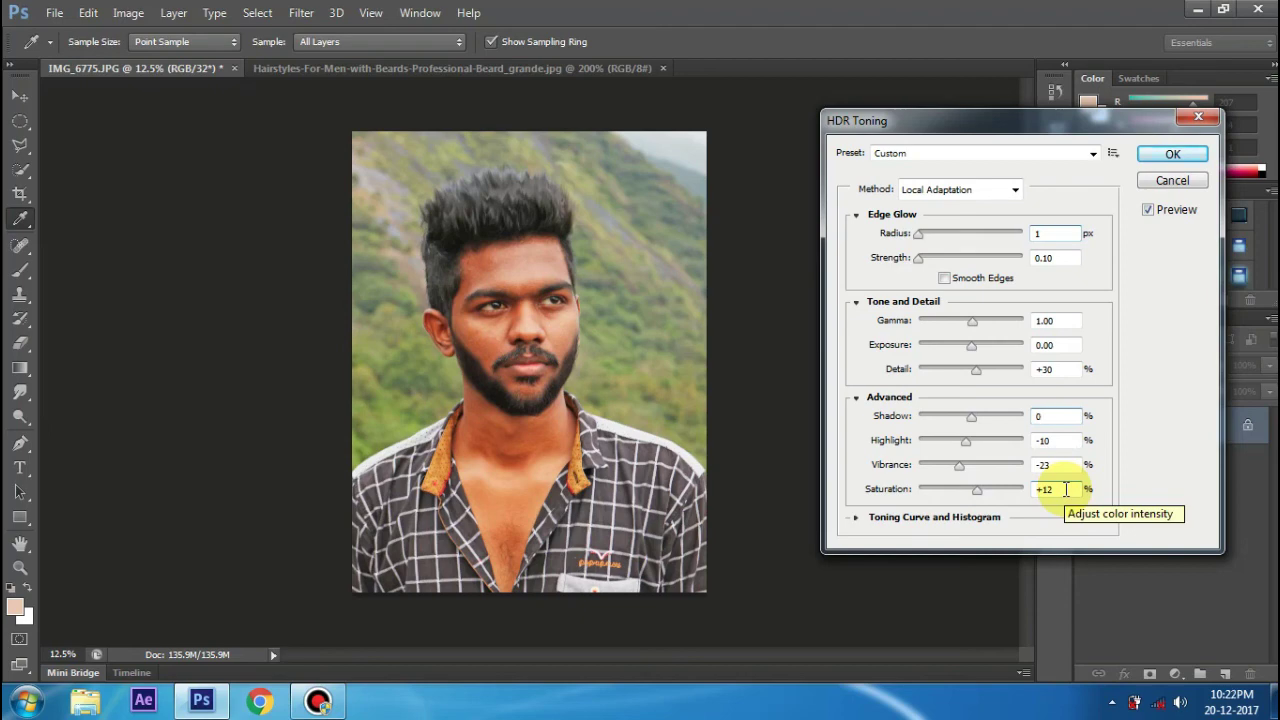
pyautogui.click(1172, 153)
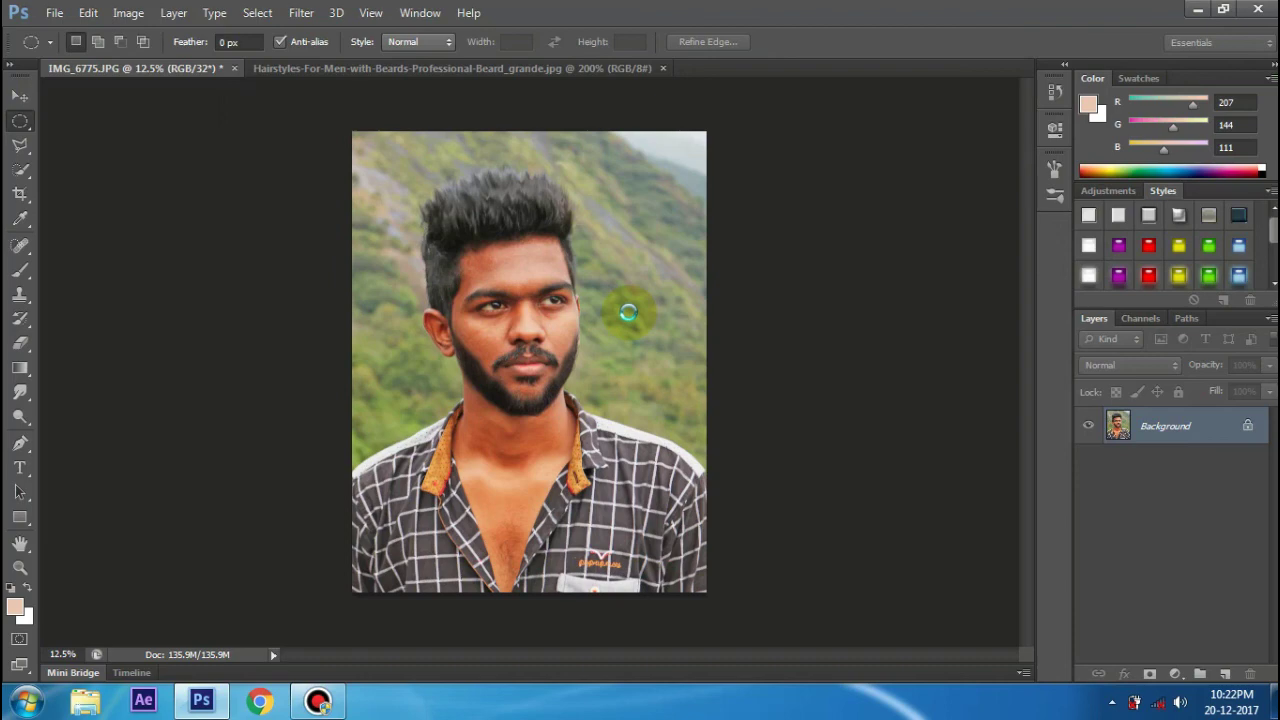
# Unlock the Background as Layer 0, then apply a slight Hue shift with Hue/Saturation
pyautogui.doubleClick(1253, 428)
pyautogui.click(806, 220)
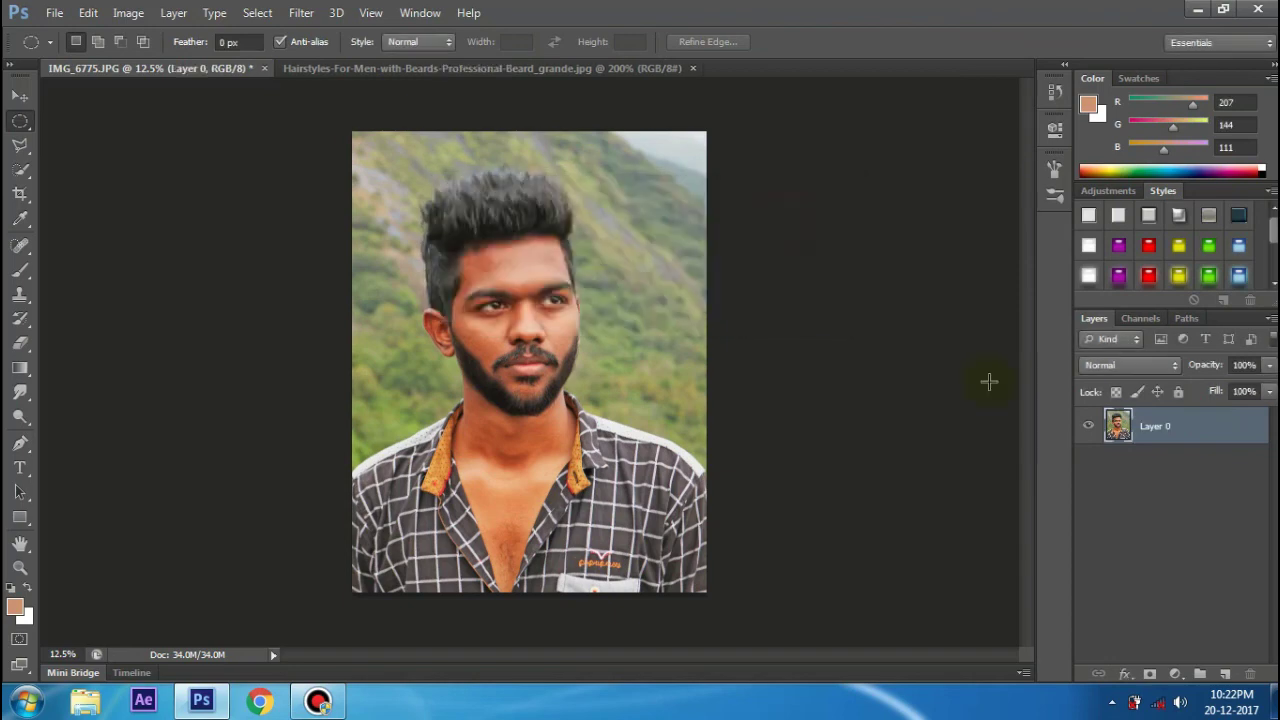
pyautogui.click(128, 12)
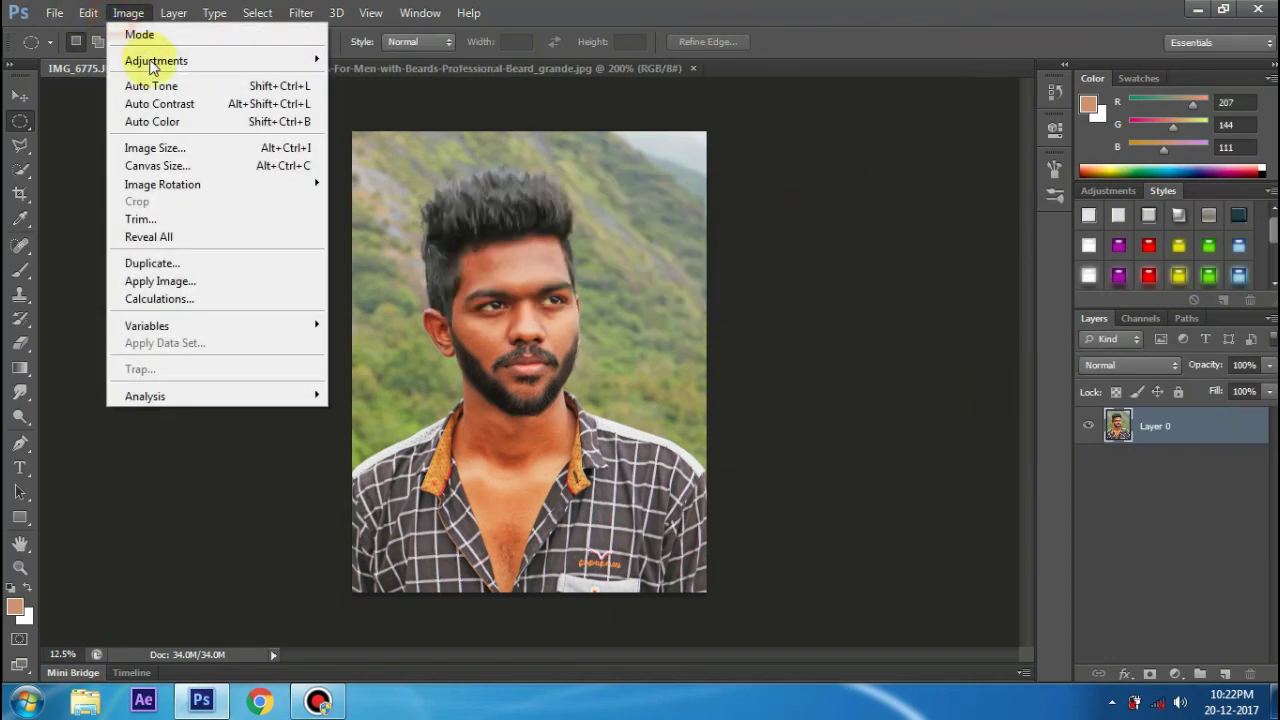
pyautogui.moveTo(156, 60)
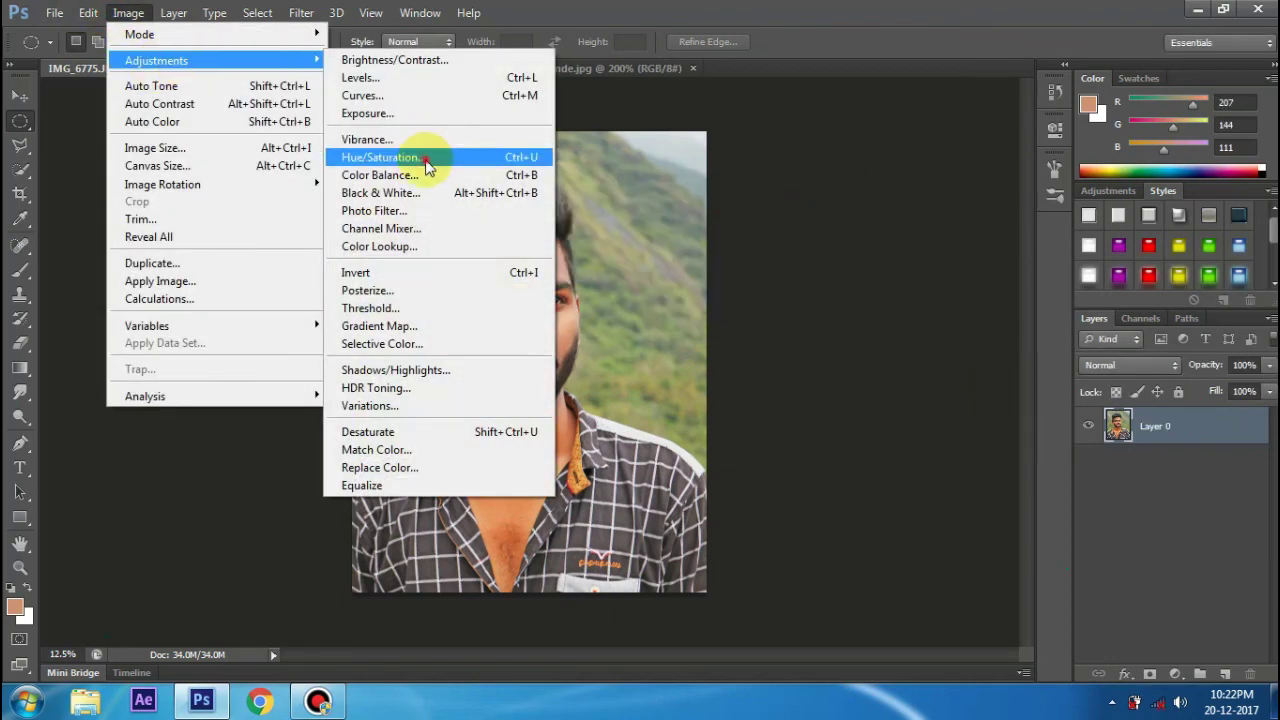
pyautogui.click(425, 158)
pyautogui.moveTo(925, 220)
pyautogui.mouseDown()
pyautogui.moveTo(910, 225)
pyautogui.moveTo(932, 230)
pyautogui.mouseUp()
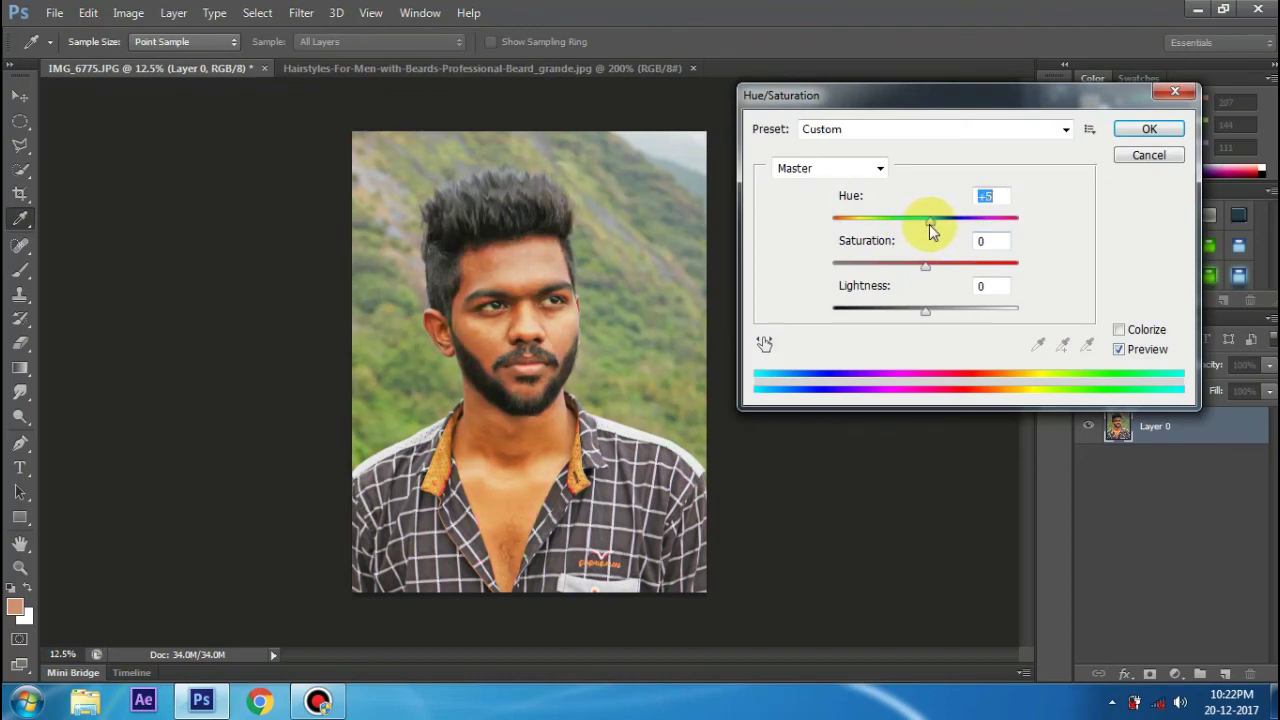
pyautogui.click(1150, 128)
# Zoom out to 8.33% to view the entire retouched portrait on Layer 0
pyautogui.press('m')
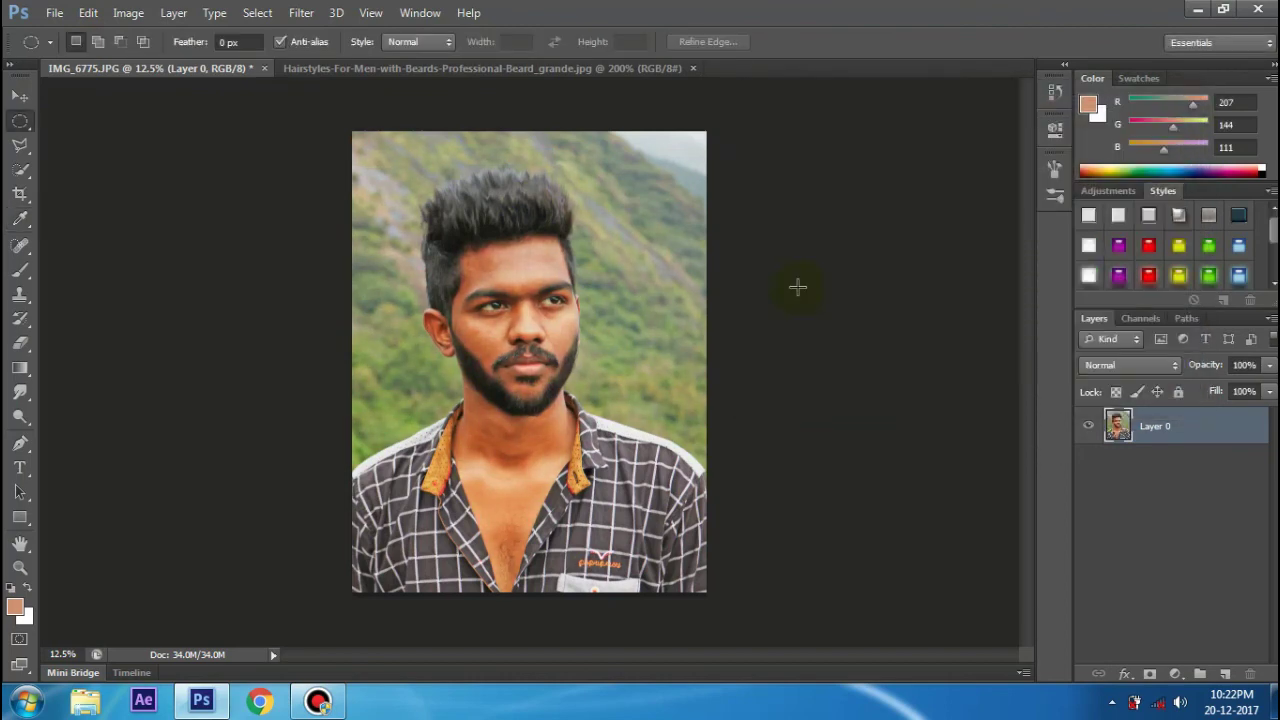
pyautogui.hotkey('ctrl', '-')
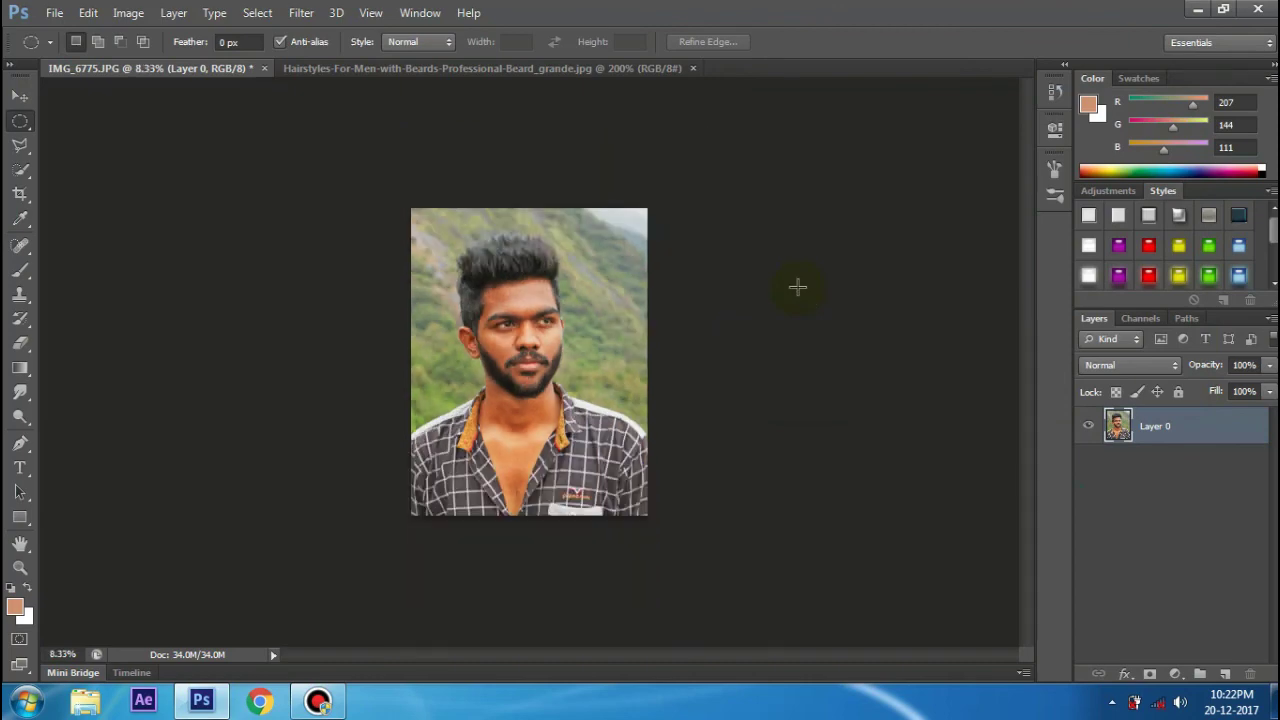